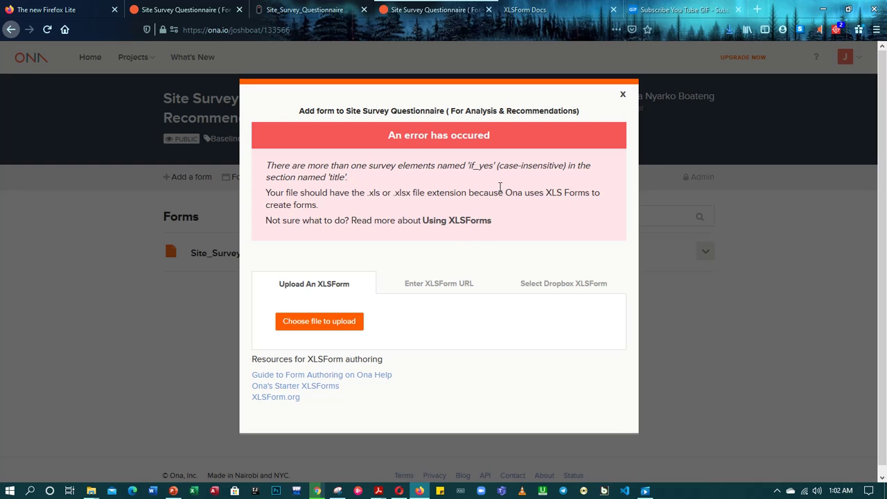
- Review the Site_Survey_Questionnaire web form from the company details through to the suspected power quality problems section
{"action": "left_click", "coordinate": [310, 10]}
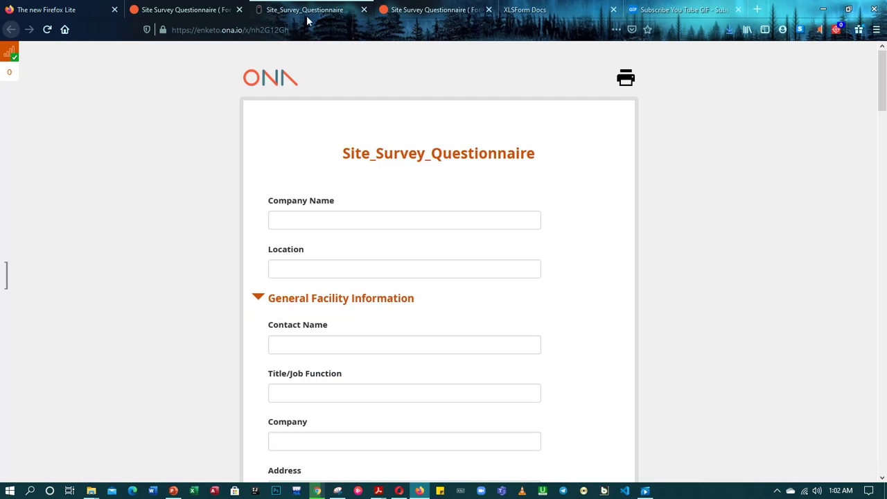
{"action": "scroll", "coordinate": [453, 185], "scroll_direction": "down", "scroll_amount": 1}
{"action": "scroll", "coordinate": [453, 185], "scroll_direction": "down", "scroll_amount": 18}
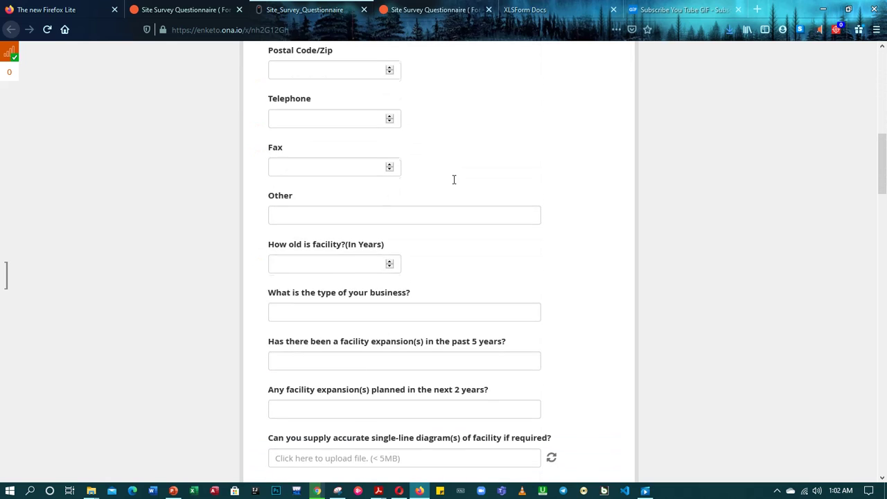
{"action": "scroll", "coordinate": [454, 185], "scroll_direction": "down", "scroll_amount": 13}
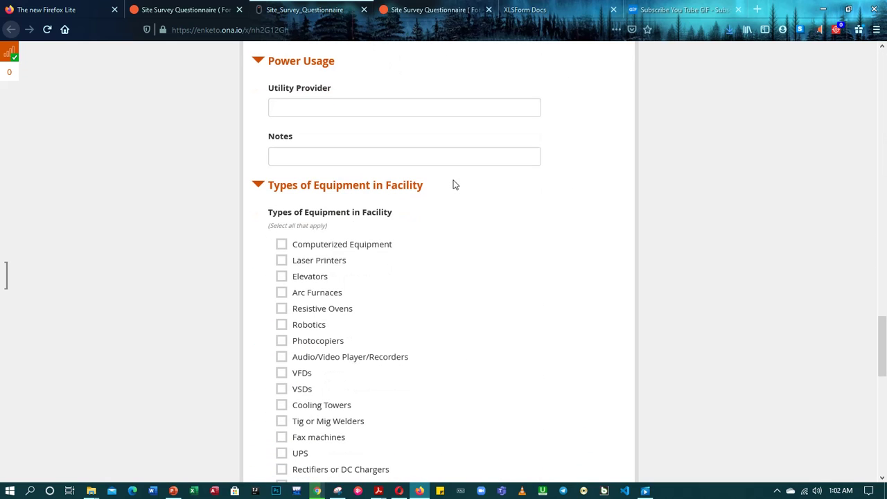
{"action": "scroll", "coordinate": [453, 185], "scroll_direction": "down", "scroll_amount": 5}
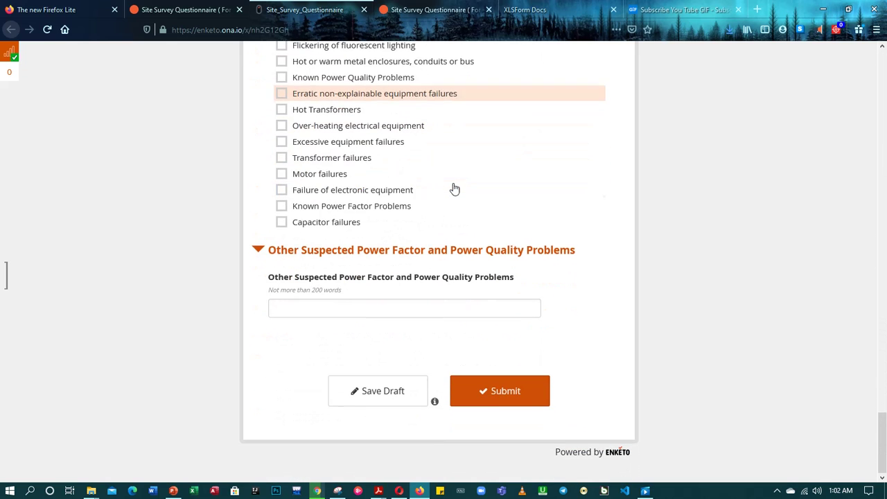
{"action": "scroll", "coordinate": [455, 212], "scroll_direction": "up", "scroll_amount": 14}
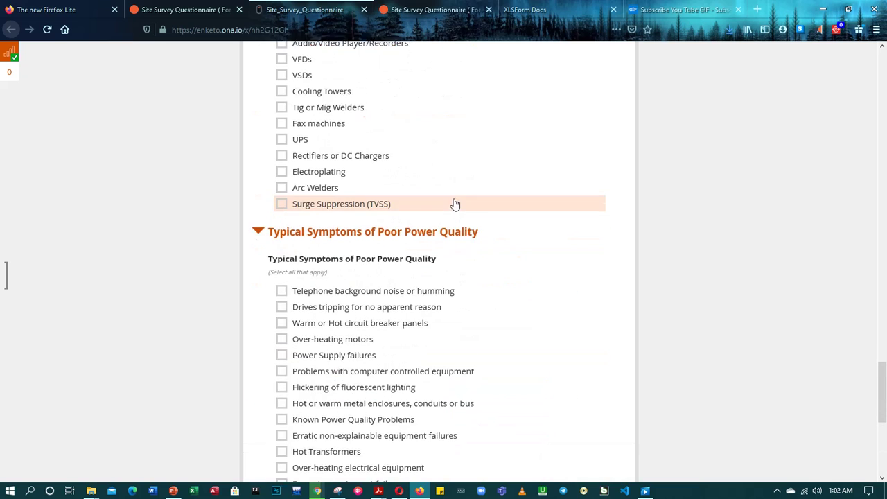
{"action": "scroll", "coordinate": [454, 200], "scroll_direction": "up", "scroll_amount": 7}
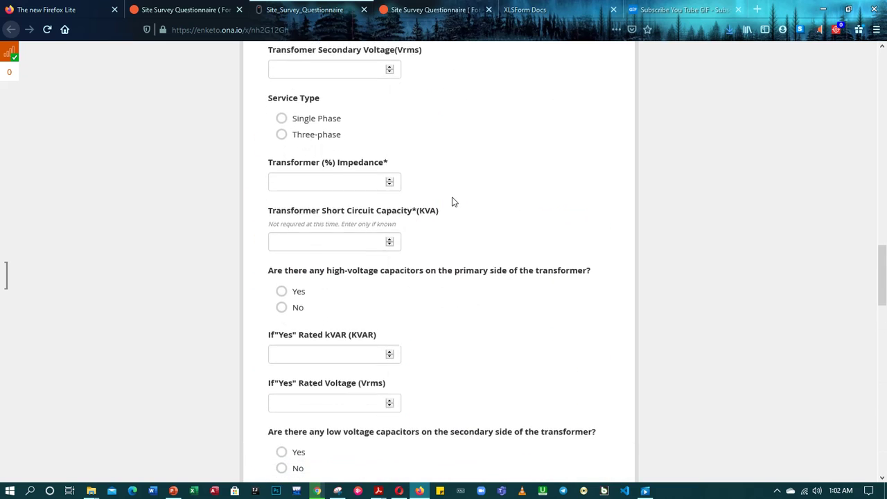
{"action": "scroll", "coordinate": [450, 201], "scroll_direction": "up", "scroll_amount": 12}
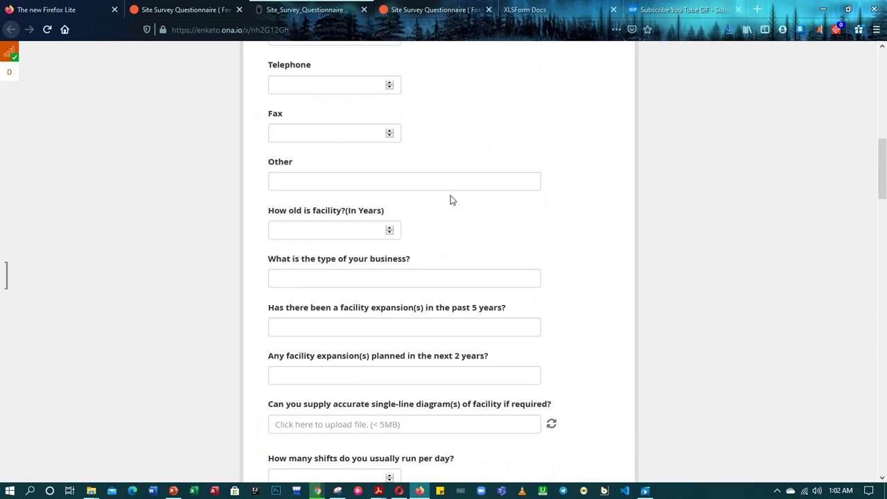
{"action": "scroll", "coordinate": [450, 186], "scroll_direction": "up", "scroll_amount": 3}
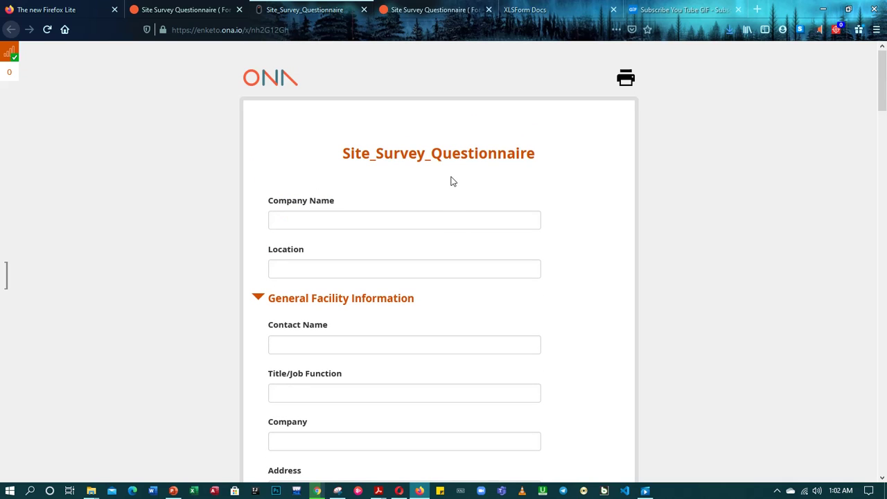
{"action": "left_click", "coordinate": [626, 80]}
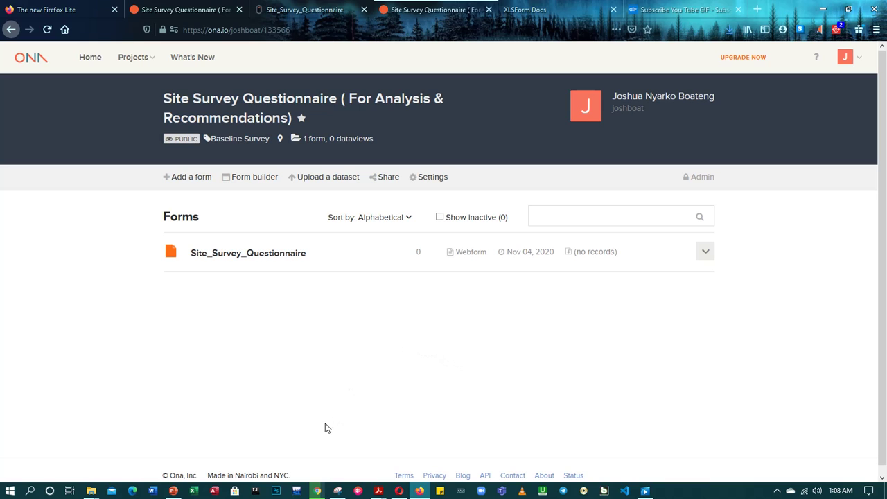
- Open the Site_Survey_Questionnaire.2.xlsx workbook from the desktop in Excel and look over its survey sheet
{"action": "left_click", "coordinate": [823, 10]}
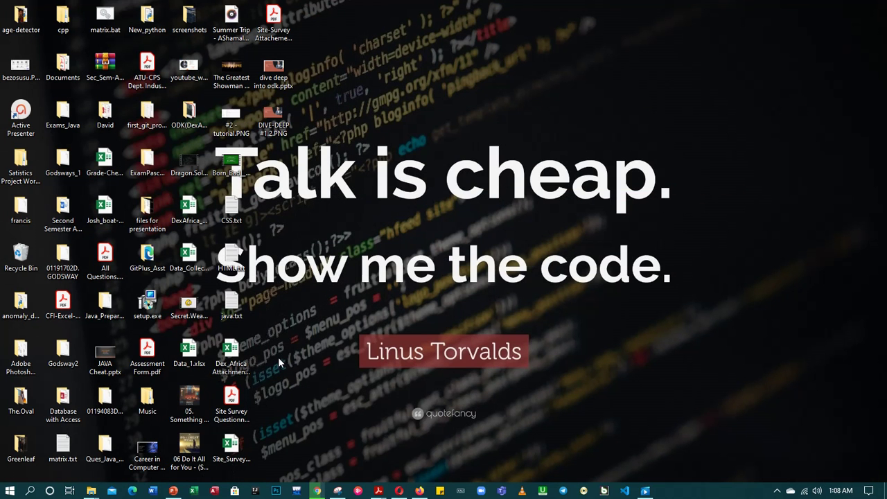
{"action": "left_click", "coordinate": [233, 441]}
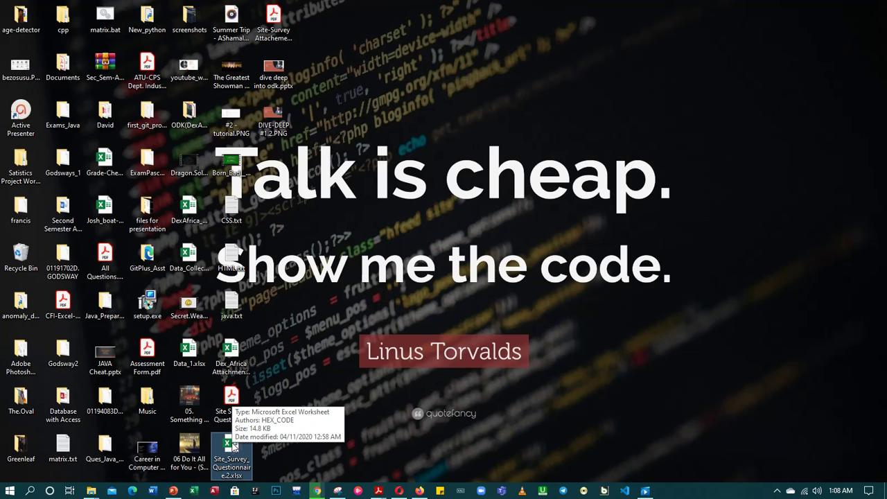
{"action": "double_click", "coordinate": [234, 447]}
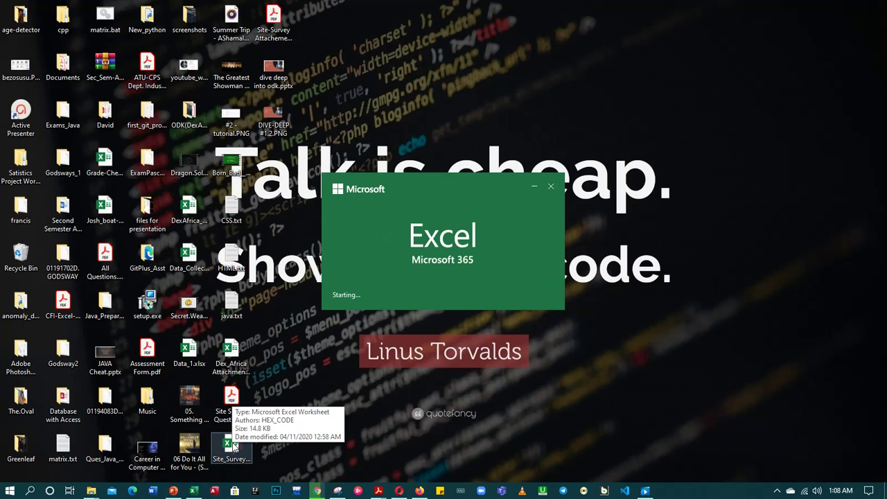
{"action": "scroll", "coordinate": [328, 251], "scroll_direction": "up", "scroll_amount": 6}
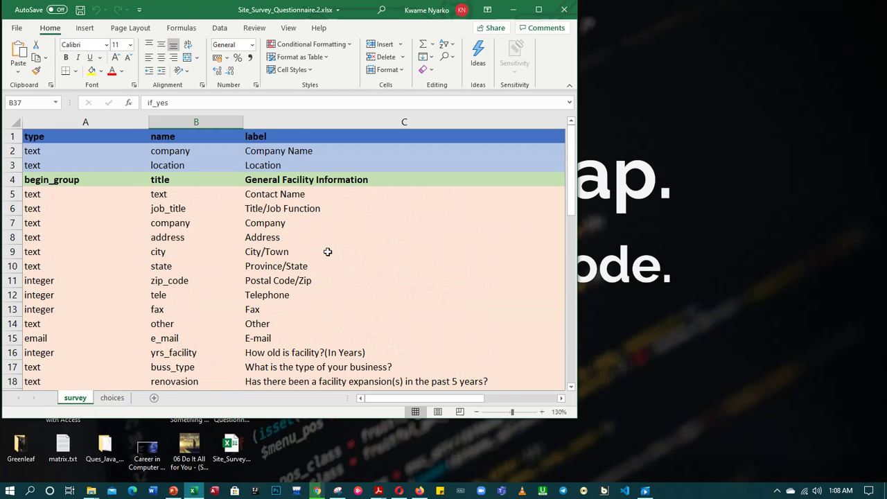
{"action": "scroll", "coordinate": [367, 230], "scroll_direction": "down", "scroll_amount": 4}
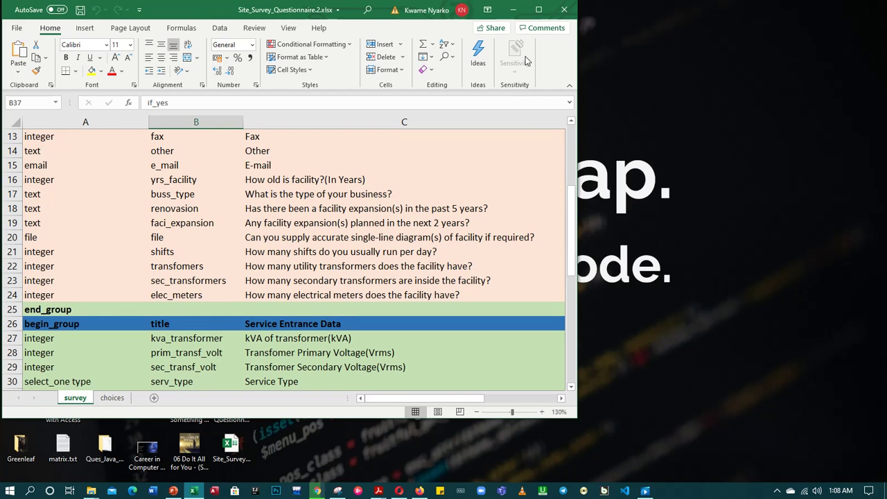
{"action": "left_click", "coordinate": [513, 9]}
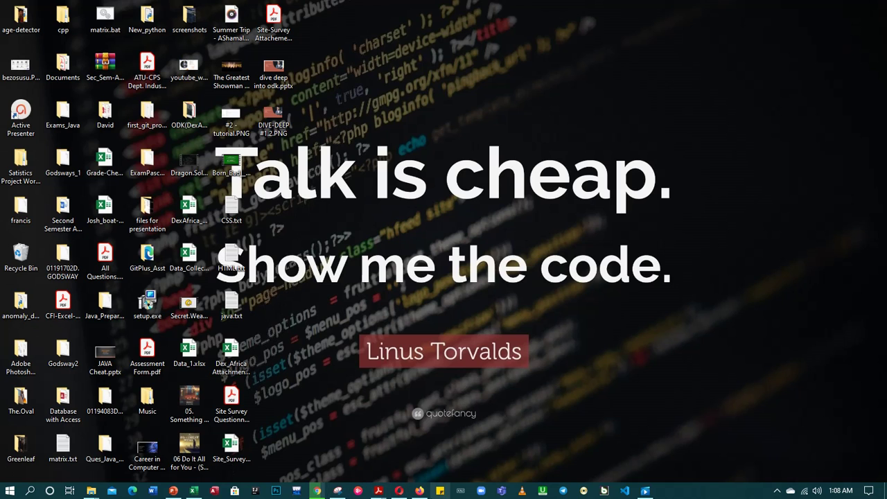
- Switch to Firefox and try to upload Site_Survey_Questionnaire.2.xlsx from the Desktop as a new form in the Ona project
{"action": "left_click", "coordinate": [420, 491]}
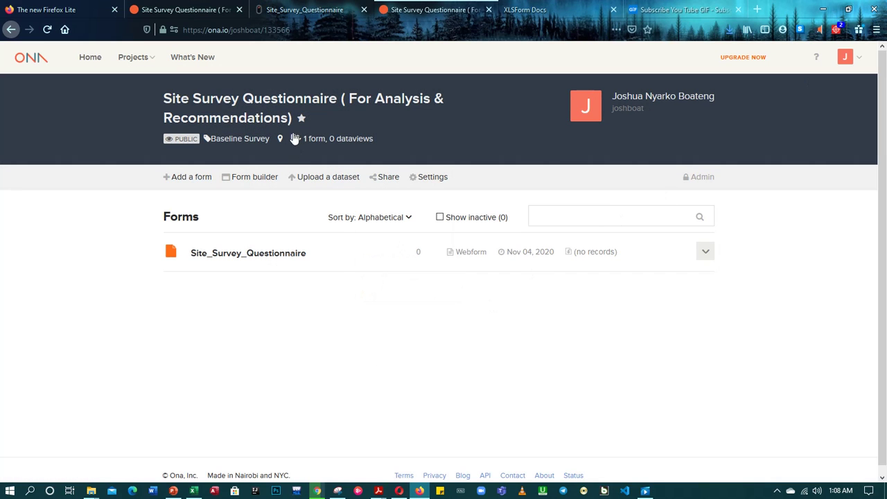
{"action": "left_click", "coordinate": [197, 179]}
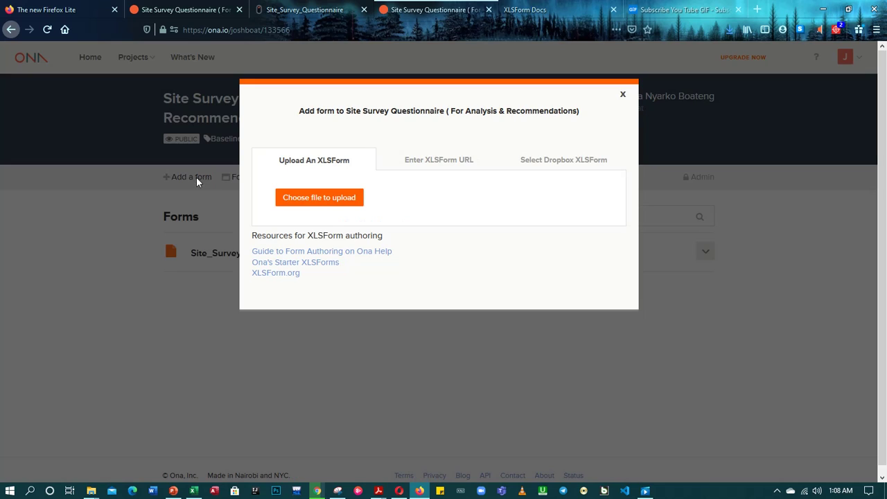
{"action": "left_click", "coordinate": [315, 199]}
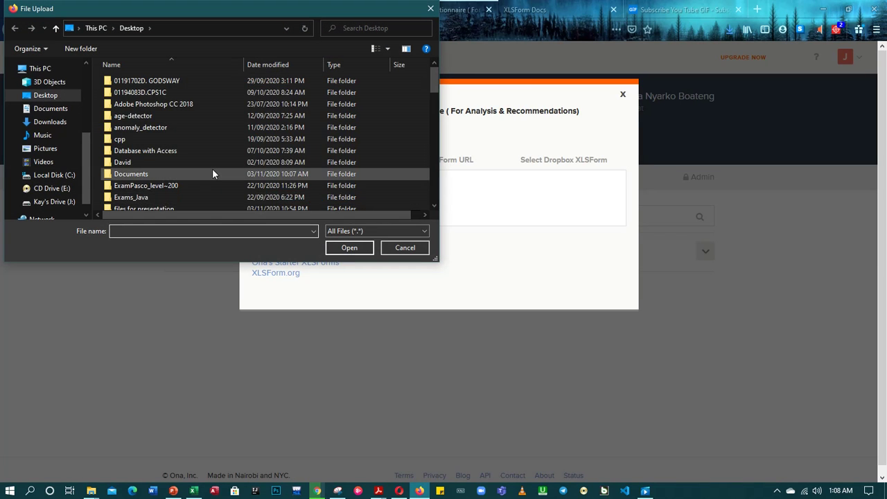
{"action": "scroll", "coordinate": [208, 167], "scroll_direction": "down", "scroll_amount": 3}
{"action": "scroll", "coordinate": [201, 162], "scroll_direction": "down", "scroll_amount": 8}
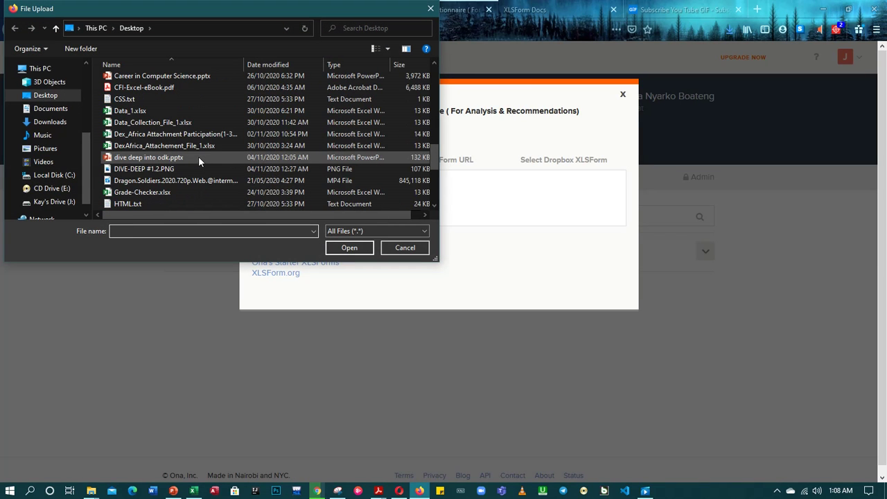
{"action": "scroll", "coordinate": [198, 153], "scroll_direction": "down", "scroll_amount": 5}
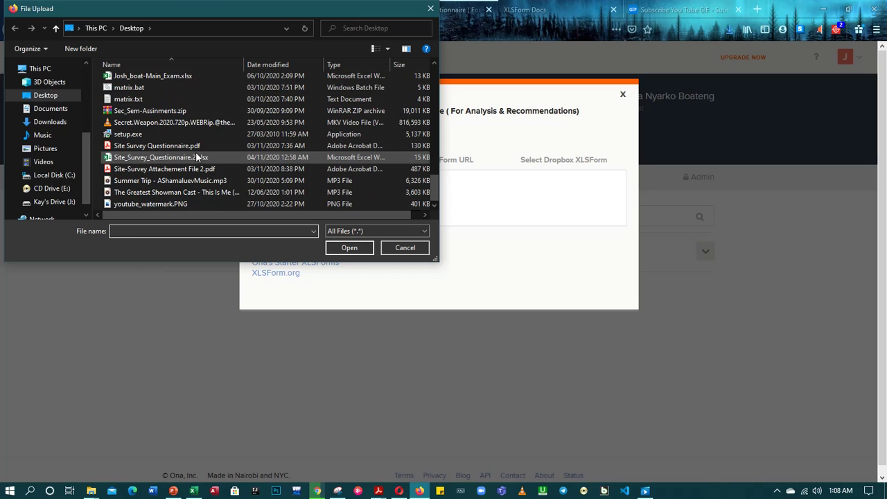
{"action": "left_click", "coordinate": [169, 159]}
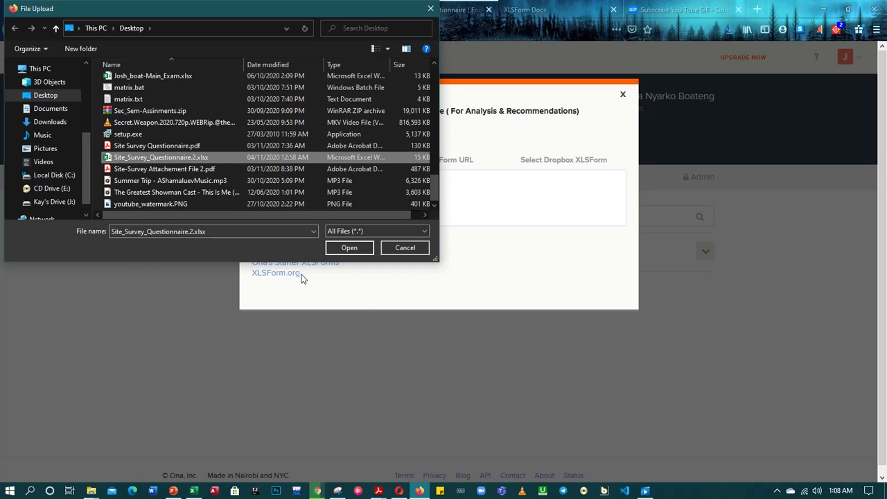
{"action": "left_click", "coordinate": [349, 248]}
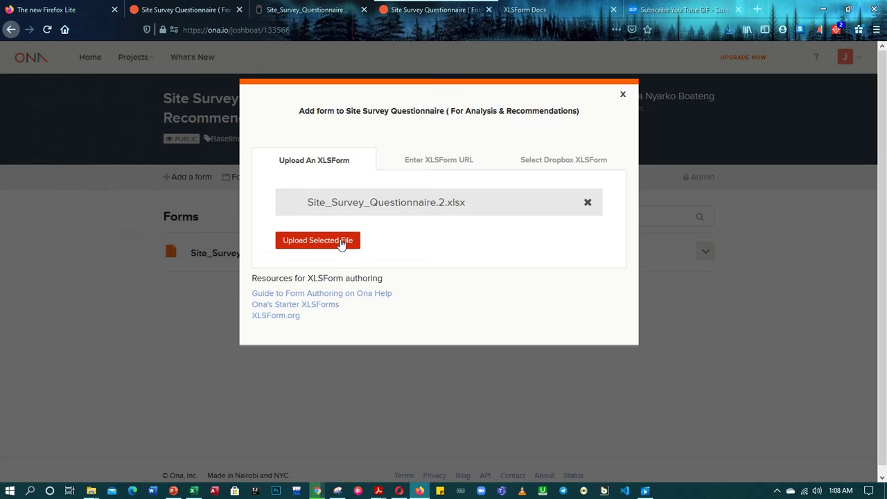
{"action": "left_click", "coordinate": [341, 242]}
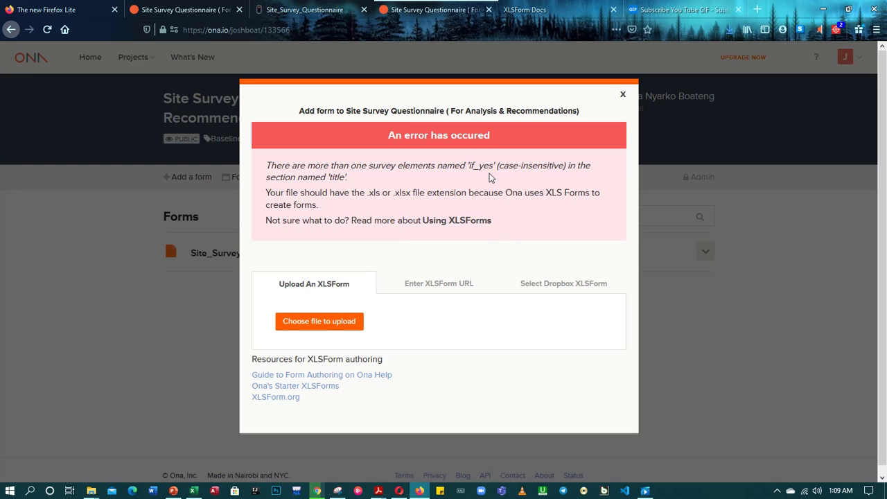
{"action": "left_click", "coordinate": [623, 95]}
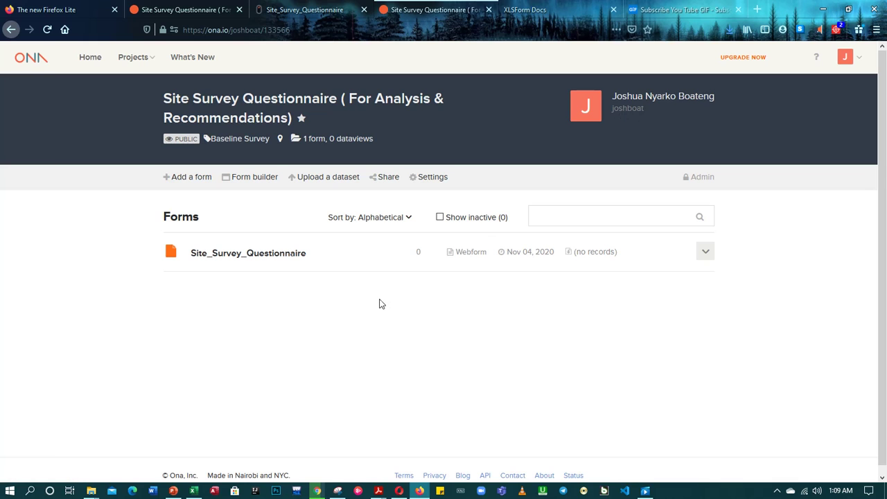
- Switch to the Excel workbook and examine the if_yes names in the Service Entrance Data group of the survey sheet
{"action": "left_click", "coordinate": [194, 491]}
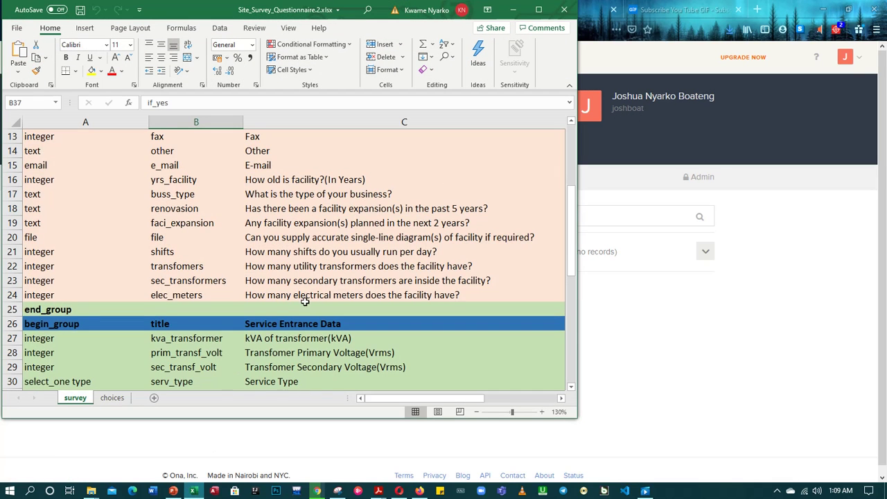
{"action": "left_click", "coordinate": [539, 9]}
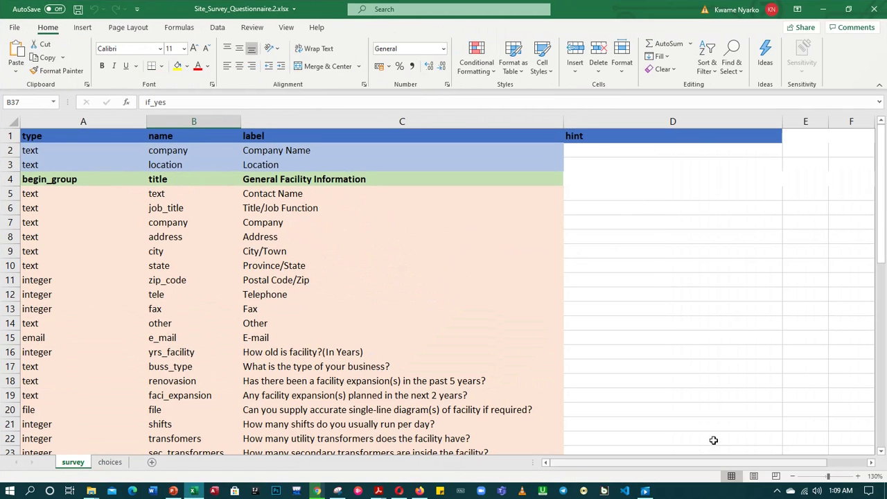
{"action": "left_click", "coordinate": [858, 476]}
{"action": "left_click", "coordinate": [859, 476]}
{"action": "scroll", "coordinate": [544, 250], "scroll_direction": "up", "scroll_amount": 1}
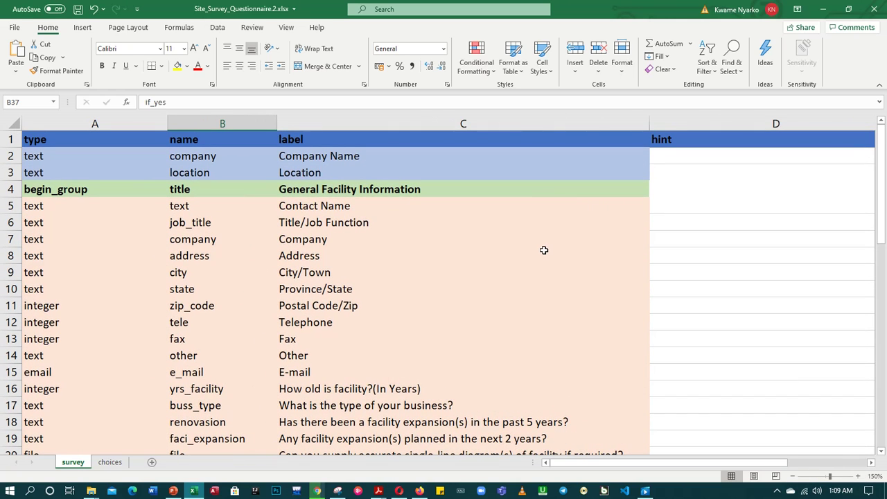
{"action": "scroll", "coordinate": [421, 215], "scroll_direction": "down", "scroll_amount": 4}
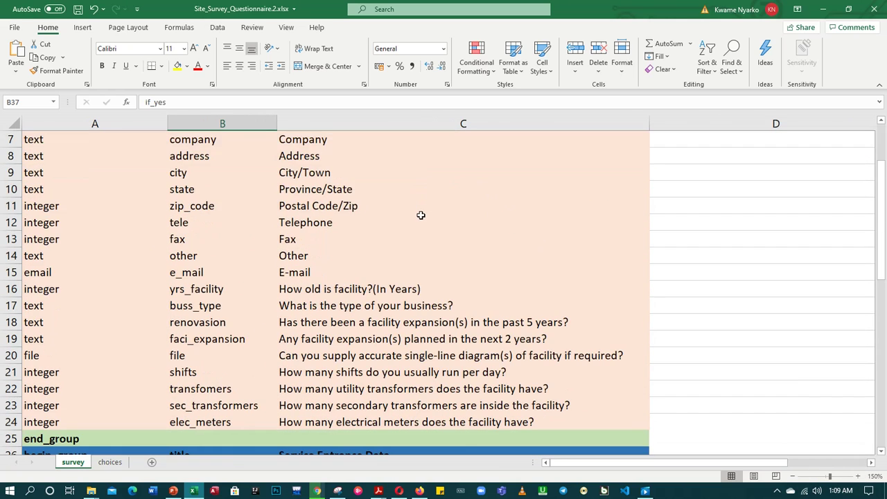
{"action": "scroll", "coordinate": [422, 215], "scroll_direction": "down", "scroll_amount": 3}
{"action": "scroll", "coordinate": [421, 215], "scroll_direction": "down", "scroll_amount": 2}
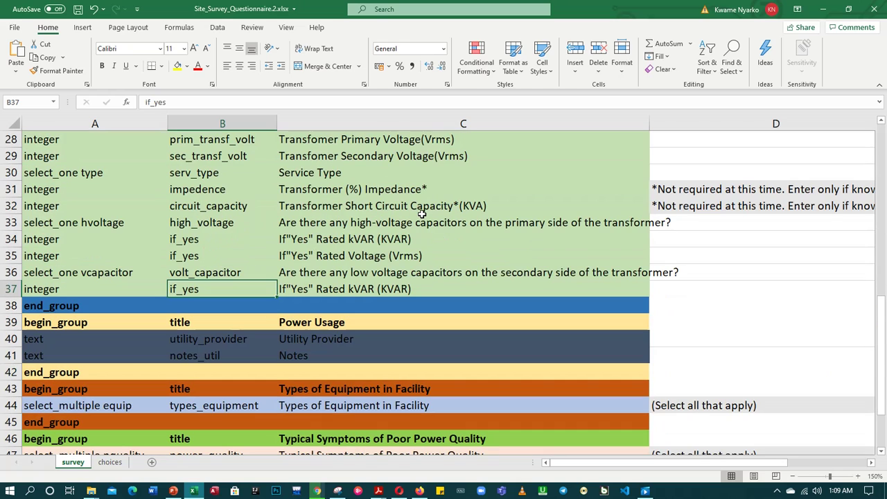
{"action": "left_click", "coordinate": [103, 239]}
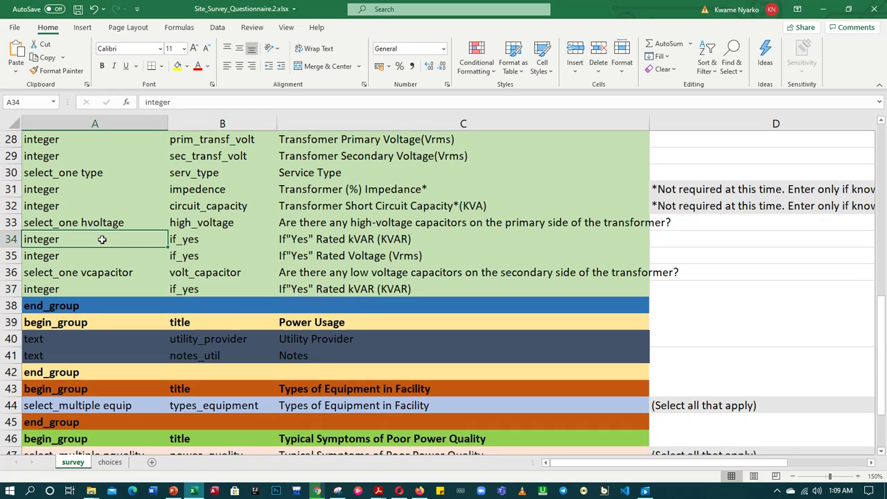
{"action": "left_click", "coordinate": [198, 242]}
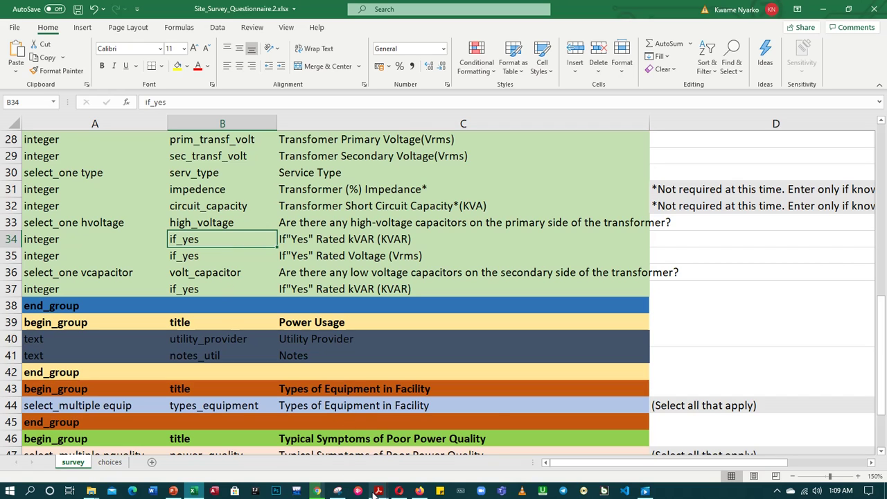
- Check the capacitor questions in Site Survey Questionnaire.pdf in Acrobat Reader against the if_yes rows in the Excel survey sheet
{"action": "mouse_move", "coordinate": [377, 492]}
{"action": "left_click", "coordinate": [333, 459]}
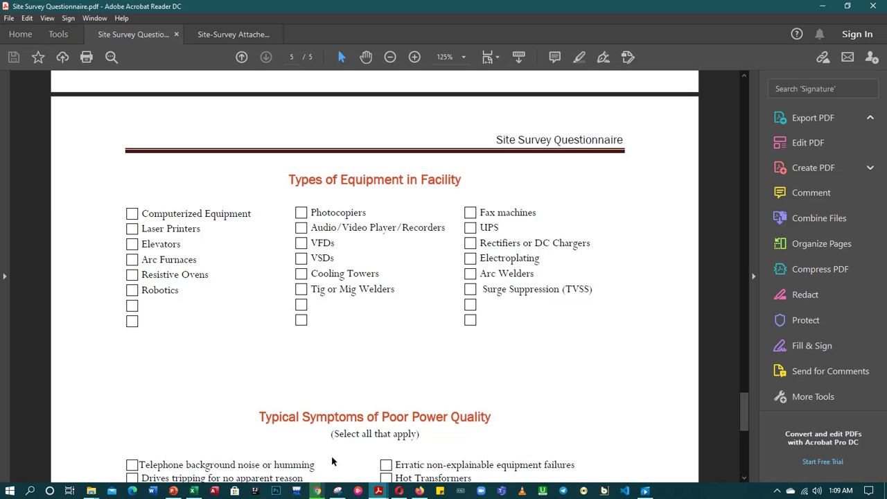
{"action": "scroll", "coordinate": [408, 248], "scroll_direction": "up", "scroll_amount": 10}
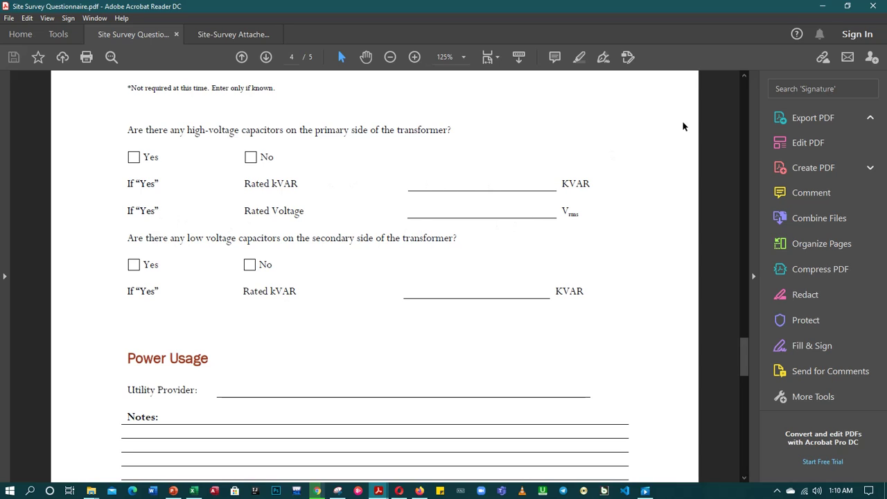
{"action": "left_click", "coordinate": [822, 7]}
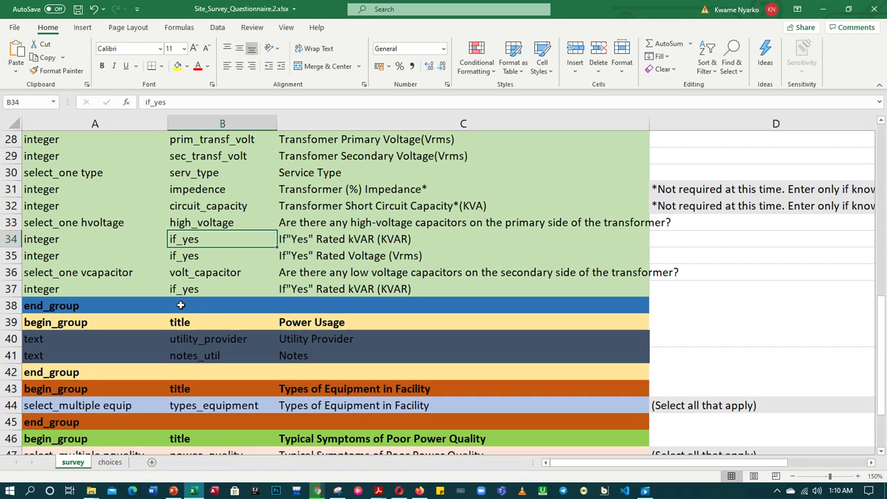
{"action": "left_click", "coordinate": [203, 257]}
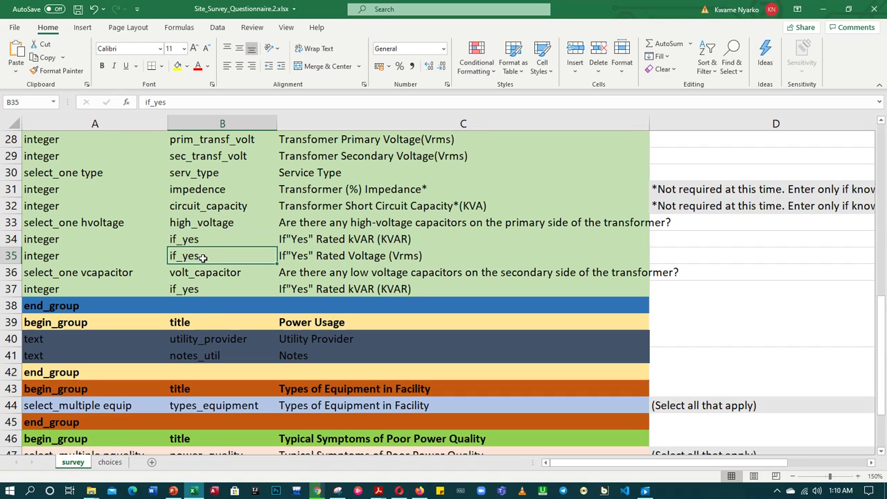
- In the survey sheet's name column, rename the if_yes entries in rows 34 and 35 to if_yes_kvar and if_yes_vrms
{"action": "left_click", "coordinate": [208, 242]}
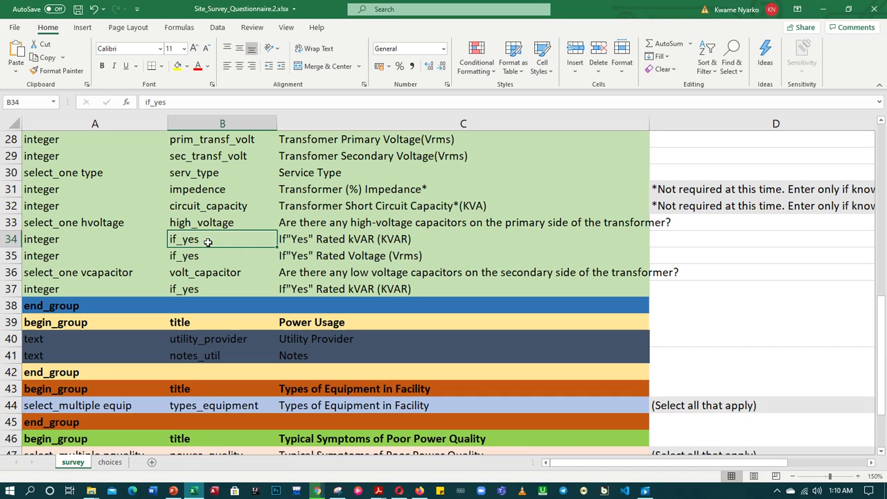
{"action": "left_click", "coordinate": [222, 255]}
{"action": "left_click", "coordinate": [219, 240]}
{"action": "double_click", "coordinate": [218, 239]}
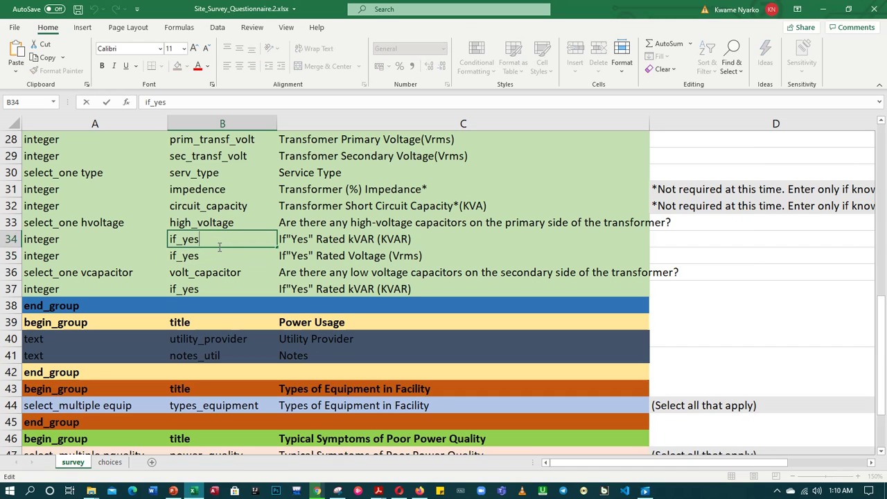
{"action": "type", "text": "_kvar"}
{"action": "left_click", "coordinate": [200, 256]}
{"action": "double_click", "coordinate": [203, 258]}
{"action": "type", "text": "_"}
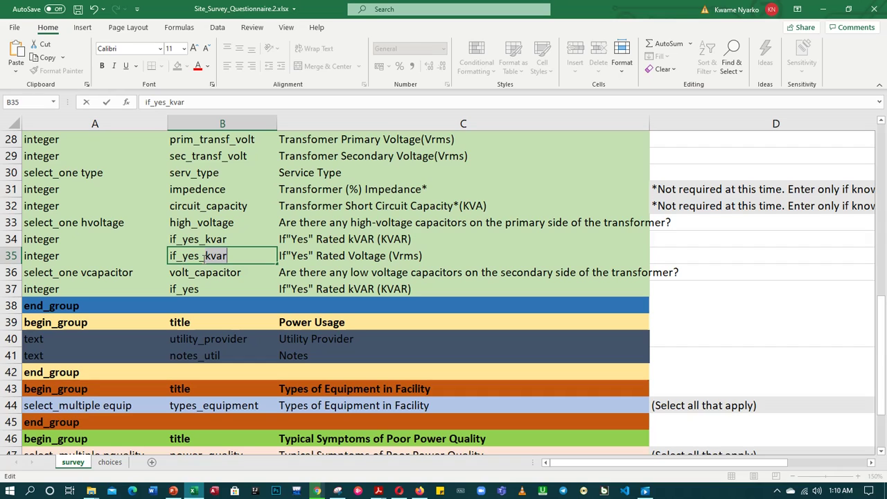
{"action": "type", "text": "vrms"}
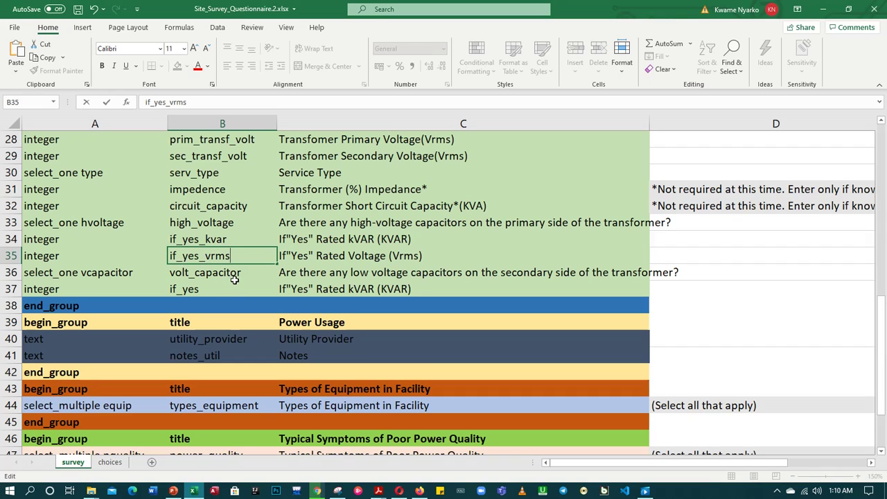
- Rename the if_yes entry in row 37 to if_yes_kvar1, and save and close the workbook
{"action": "left_click", "coordinate": [206, 291]}
{"action": "double_click", "coordinate": [206, 291]}
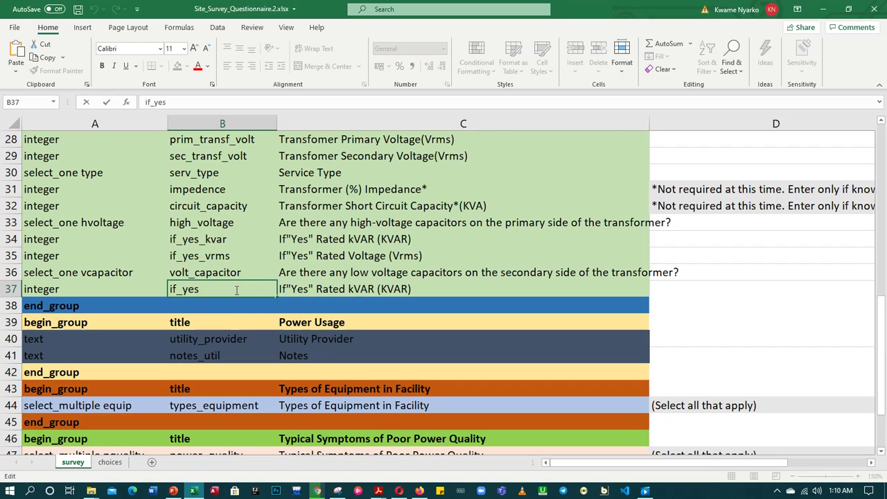
{"action": "type", "text": "_kvar1"}
{"action": "left_click", "coordinate": [78, 10]}
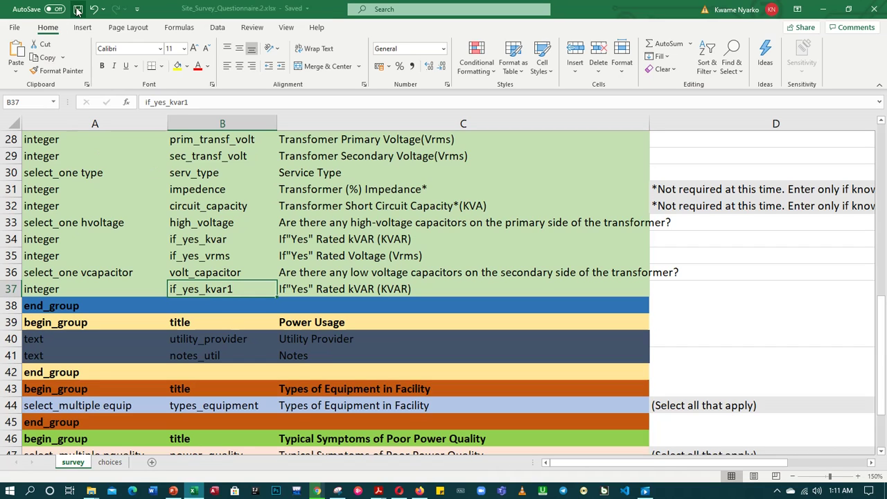
{"action": "left_click", "coordinate": [877, 9]}
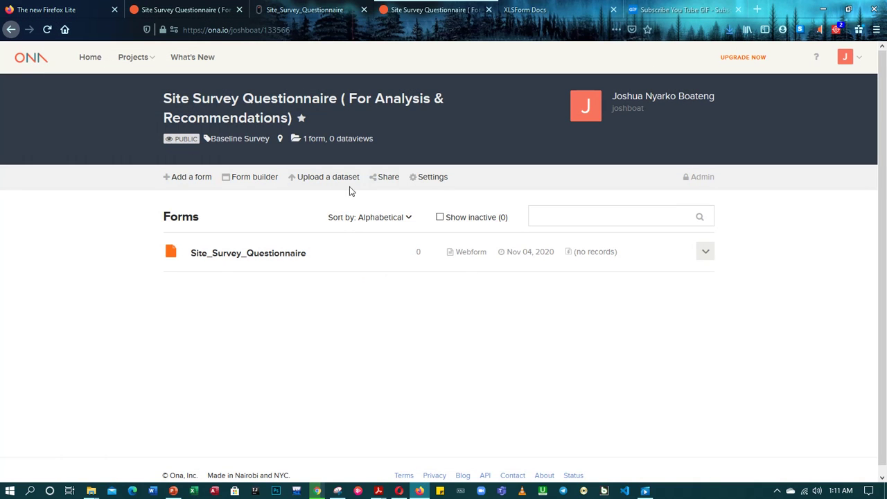
- Try to upload the edited Site_Survey_Questionnaire.2.xlsx from the Desktop as a new form in the Ona project
{"action": "left_click", "coordinate": [186, 178]}
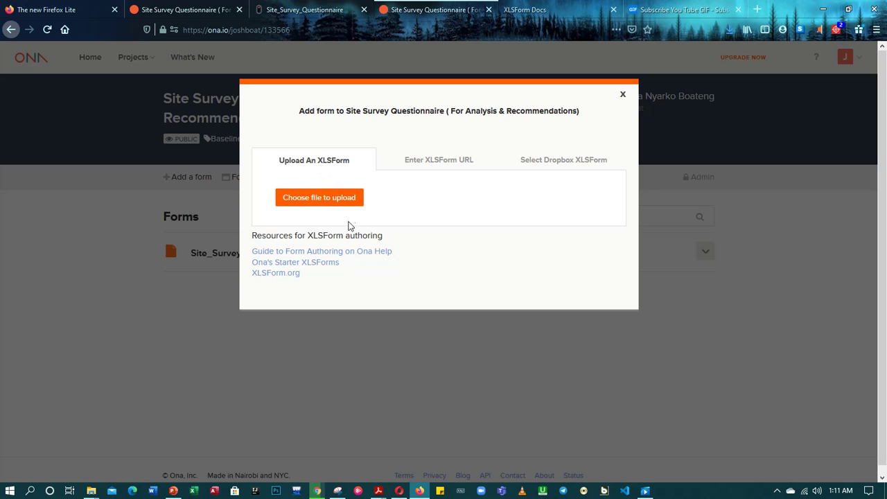
{"action": "left_click", "coordinate": [315, 199]}
{"action": "scroll", "coordinate": [185, 174], "scroll_direction": "down", "scroll_amount": 10}
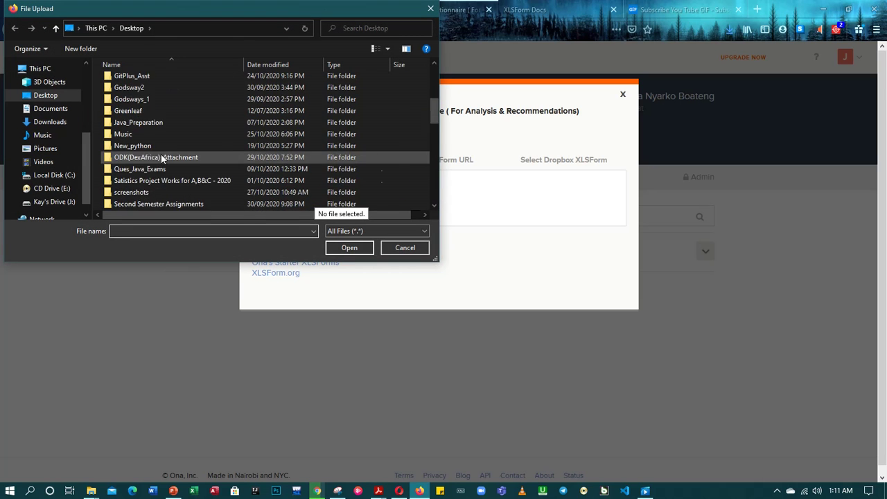
{"action": "scroll", "coordinate": [165, 168], "scroll_direction": "down", "scroll_amount": 2}
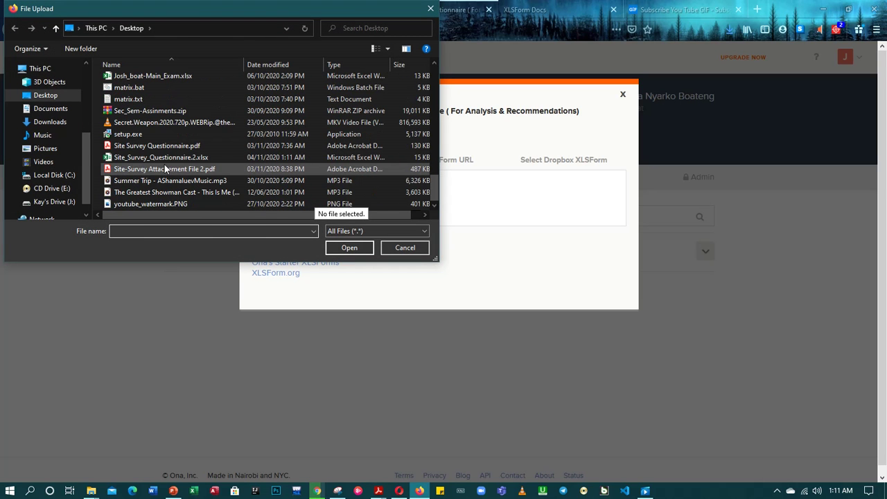
{"action": "left_click", "coordinate": [165, 157]}
{"action": "left_click", "coordinate": [349, 247]}
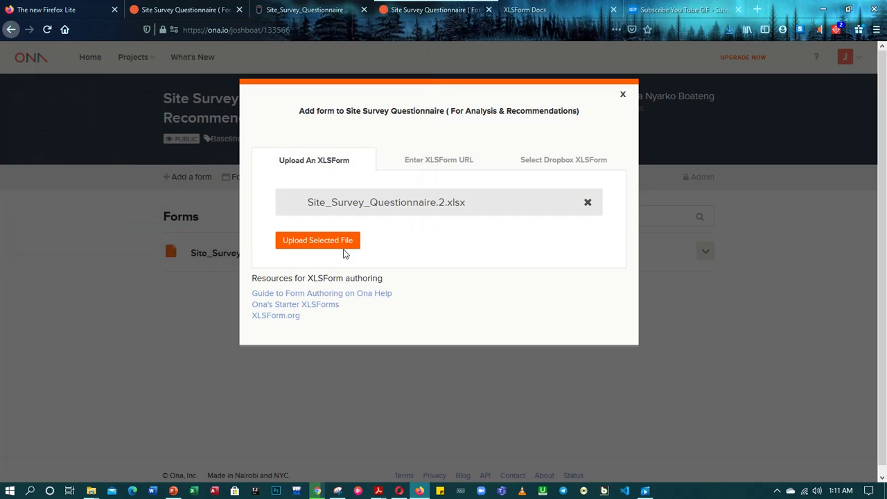
{"action": "left_click", "coordinate": [340, 242]}
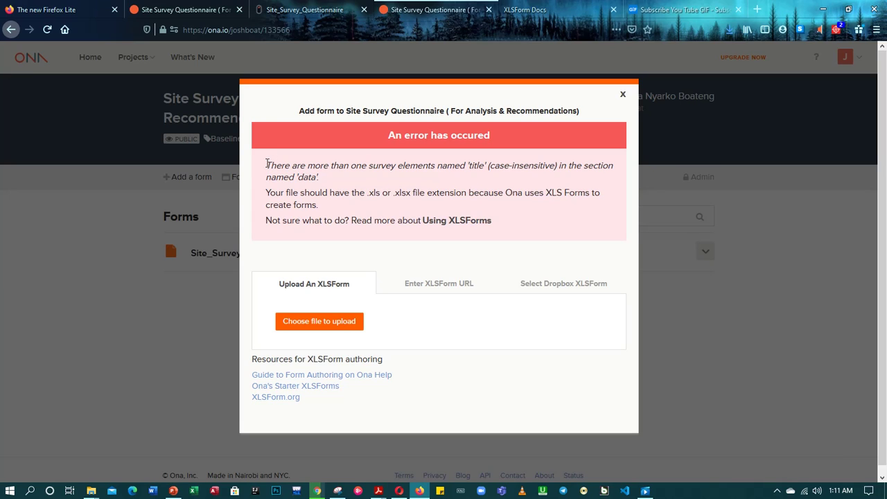
- Read the upload error message about the survey element names and dismiss the add-form dialog
{"action": "left_click_drag", "start_coordinate": [284, 166], "coordinate": [443, 181]}
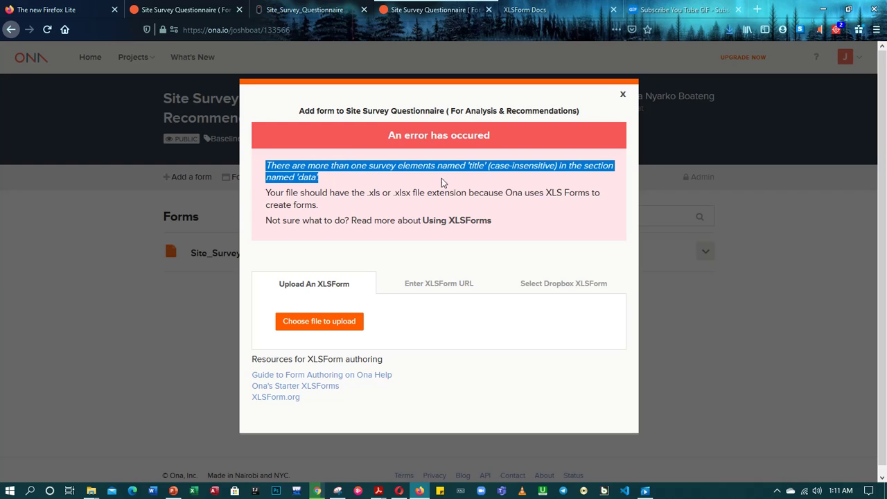
{"action": "left_click", "coordinate": [324, 180]}
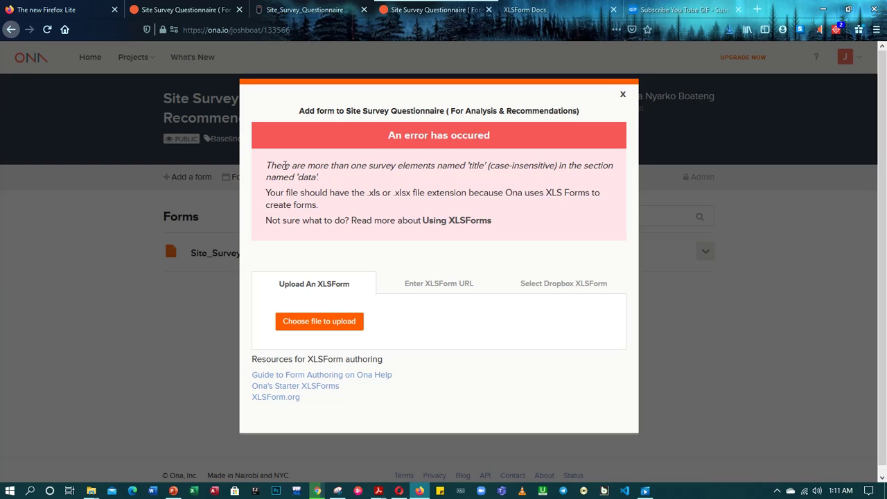
{"action": "left_click_drag", "start_coordinate": [270, 161], "coordinate": [527, 167]}
{"action": "left_click", "coordinate": [433, 174]}
{"action": "left_click", "coordinate": [622, 95]}
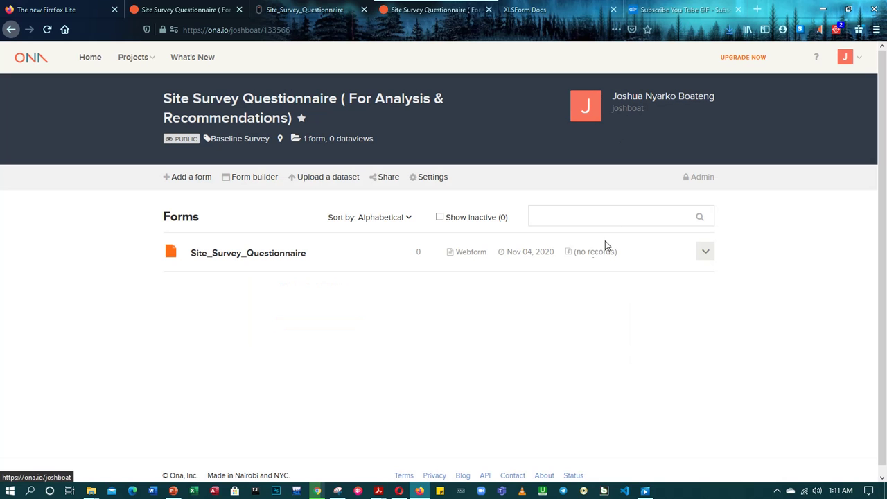
- Reopen Site_Survey_Questionnaire.2.xlsx from the desktop in Excel and examine the General Facility Information group's type, name and label
{"action": "left_click", "coordinate": [822, 9]}
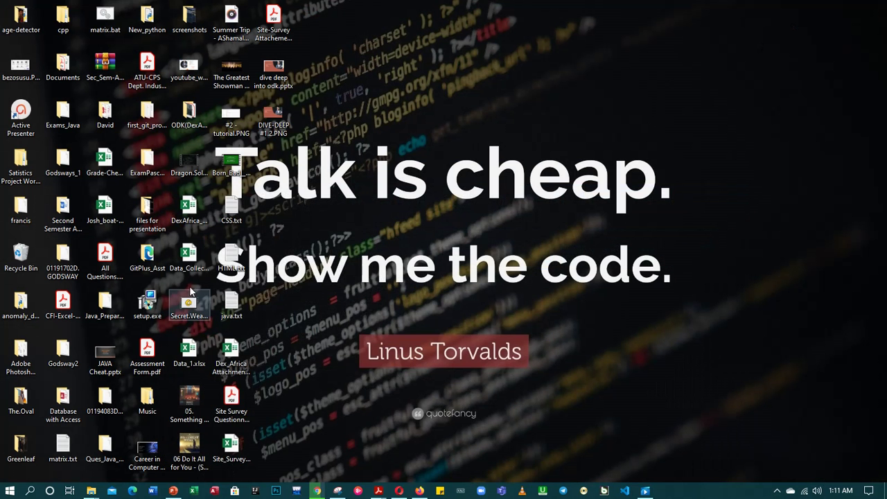
{"action": "double_click", "coordinate": [235, 454]}
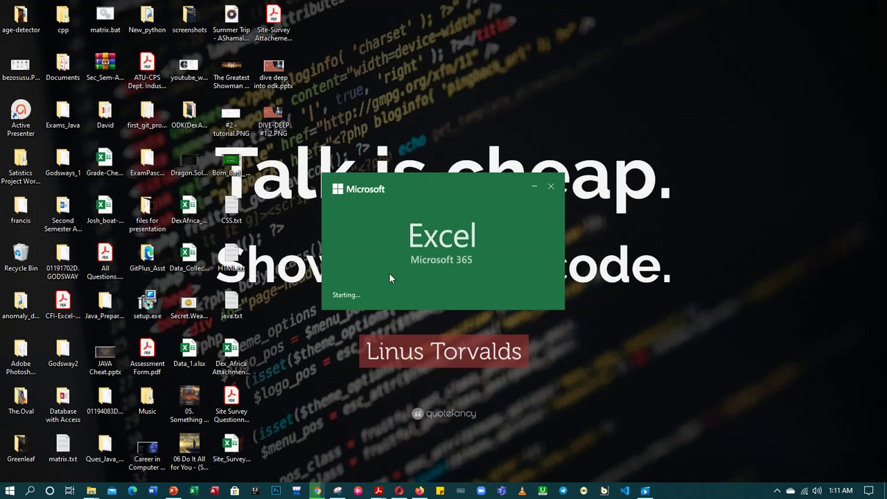
{"action": "scroll", "coordinate": [250, 167], "scroll_direction": "up", "scroll_amount": 9}
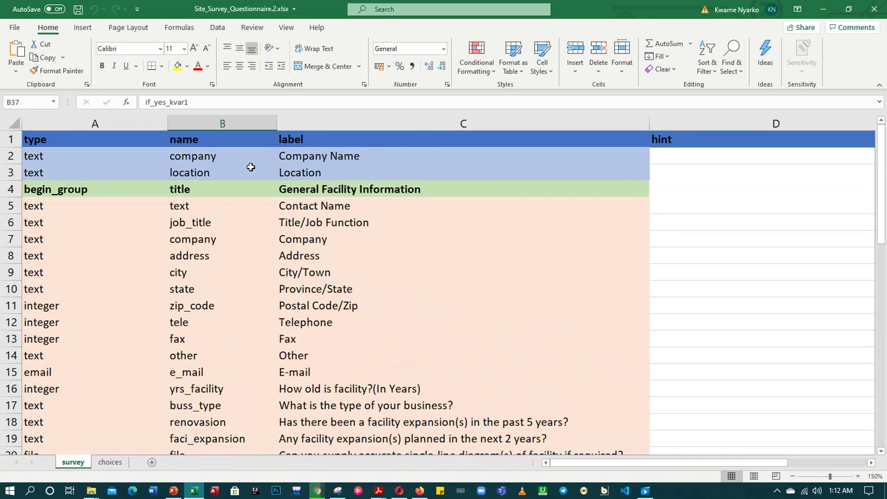
{"action": "left_click", "coordinate": [205, 189]}
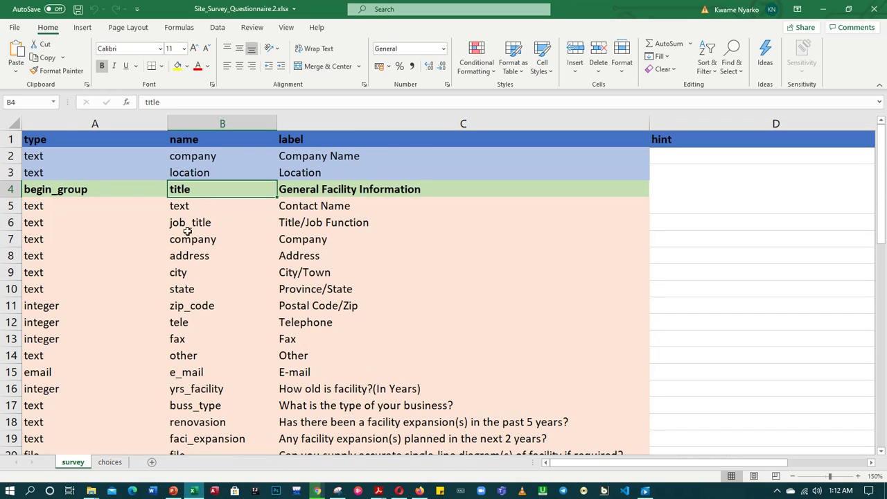
{"action": "left_click", "coordinate": [90, 189]}
{"action": "left_click", "coordinate": [208, 192]}
{"action": "left_click", "coordinate": [106, 191]}
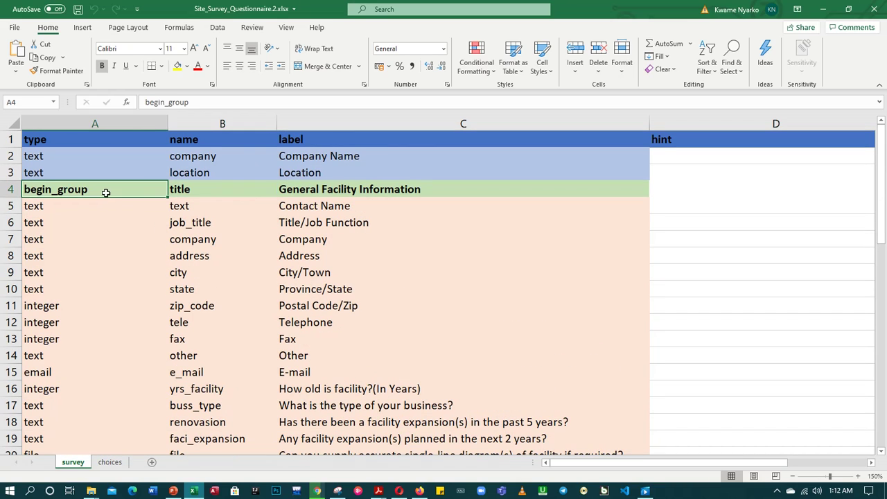
{"action": "left_click", "coordinate": [209, 192]}
{"action": "left_click", "coordinate": [354, 192]}
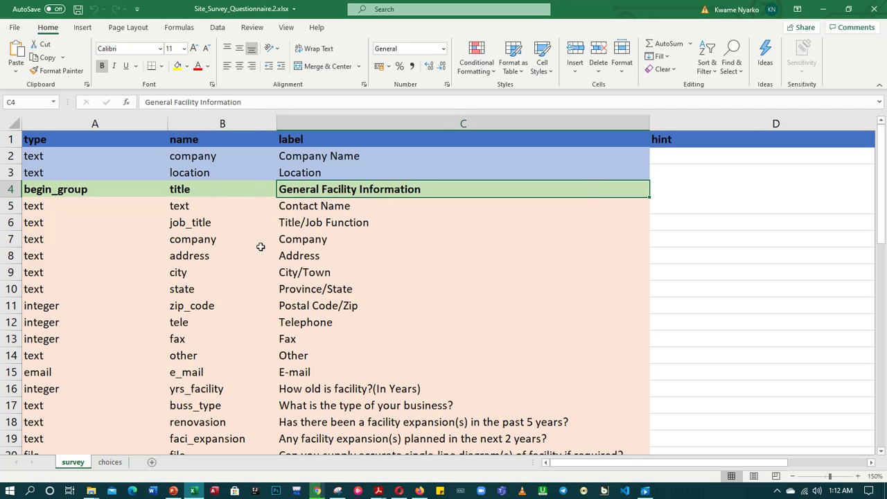
- Rename the General Facility Information group to title_1 and the Service Entrance Data group to title_2 in the name column
{"action": "double_click", "coordinate": [206, 191]}
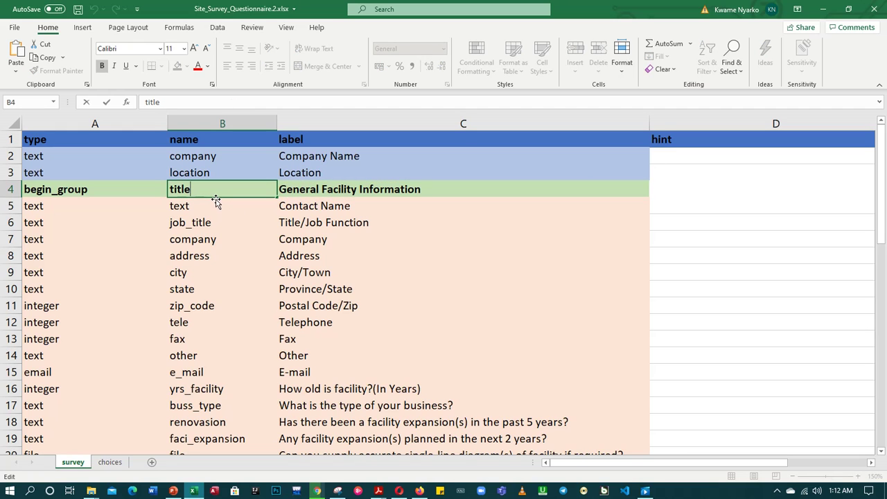
{"action": "type", "text": "_1"}
{"action": "scroll", "coordinate": [247, 230], "scroll_direction": "down", "scroll_amount": 5}
{"action": "double_click", "coordinate": [198, 305]}
{"action": "type", "text": "_2"}
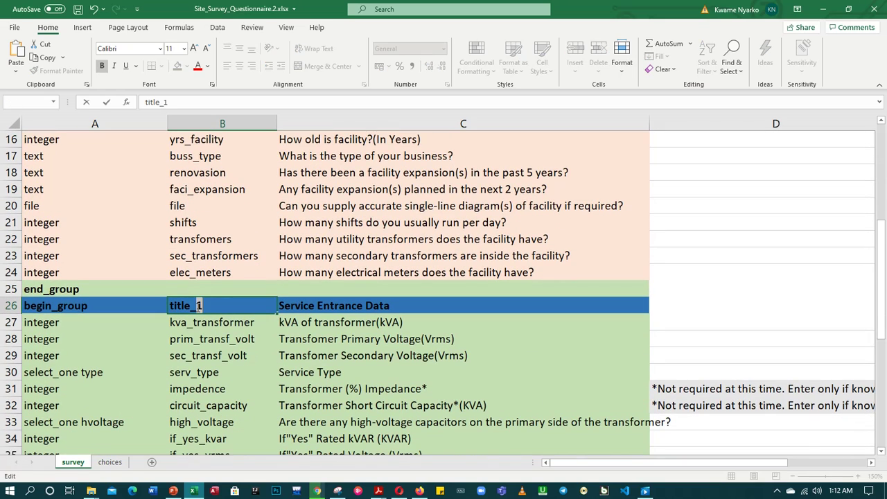
- Set the name of the Power Usage group to title_3 and of the Types of Equipment in Facility group to title_4
{"action": "scroll", "coordinate": [207, 312], "scroll_direction": "down", "scroll_amount": 3}
{"action": "double_click", "coordinate": [198, 372]}
{"action": "type", "text": "_"}
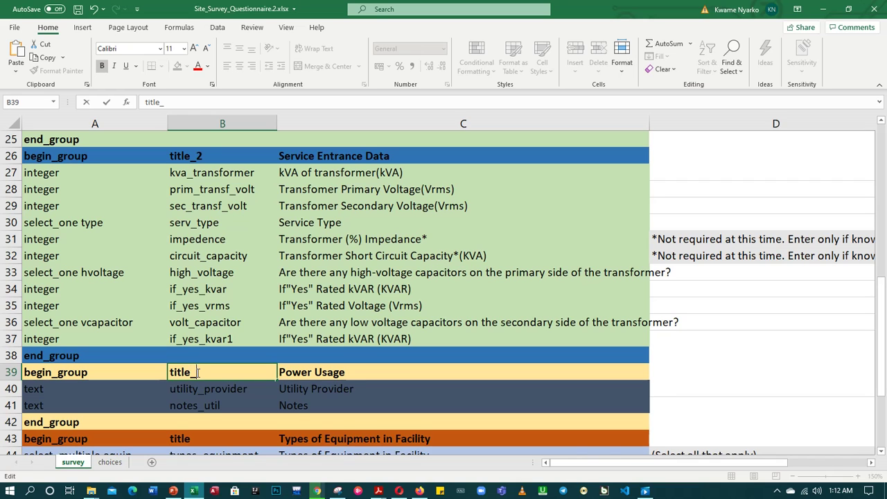
{"action": "type", "text": "3"}
{"action": "scroll", "coordinate": [197, 373], "scroll_direction": "down", "scroll_amount": 3}
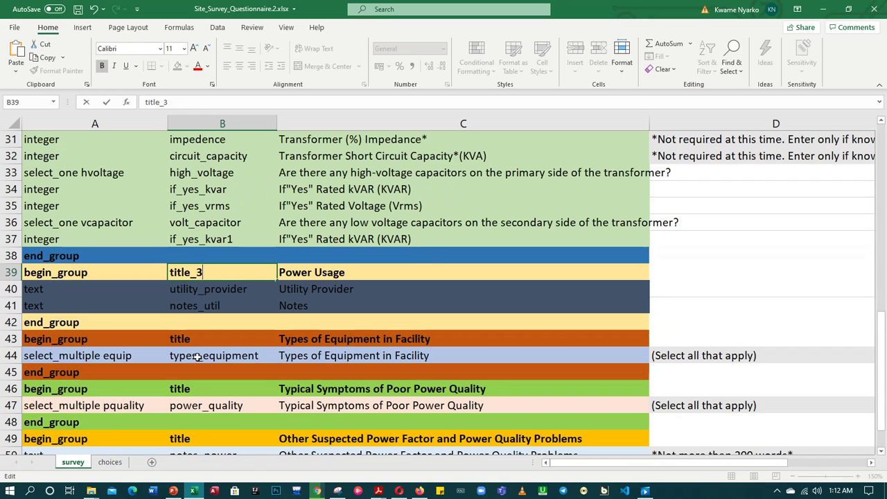
{"action": "left_click", "coordinate": [198, 291]}
{"action": "double_click", "coordinate": [198, 291]}
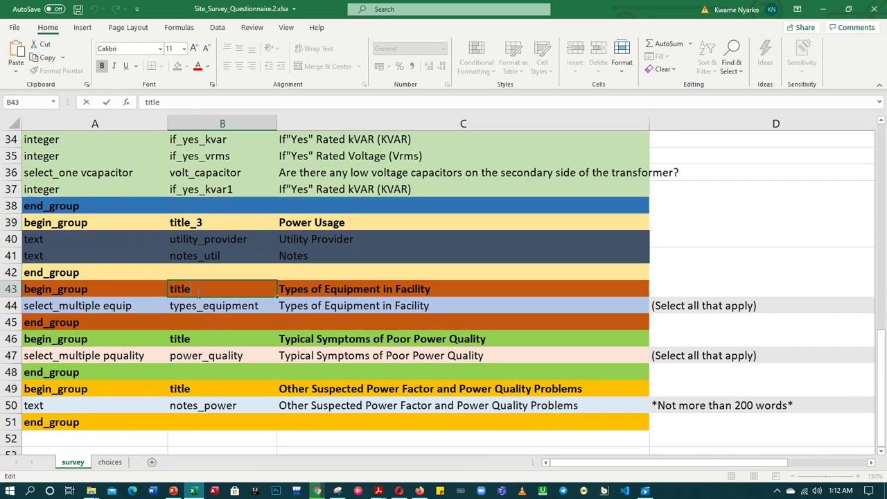
{"action": "type", "text": "_$"}
{"action": "key", "text": "BackSpace"}
{"action": "type", "text": "4"}
- Rename the group titles in rows 46 and 49 to title_5 and title_6, and save and close the workbook
{"action": "double_click", "coordinate": [191, 339]}
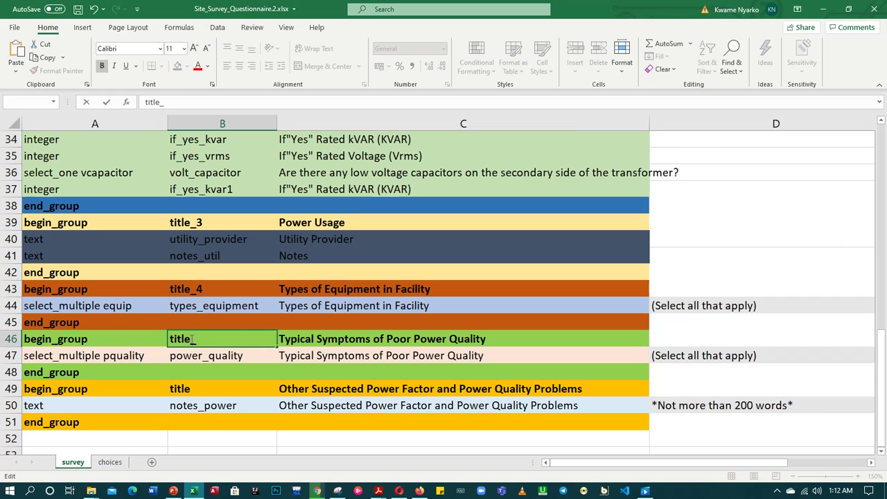
{"action": "double_click", "coordinate": [193, 389]}
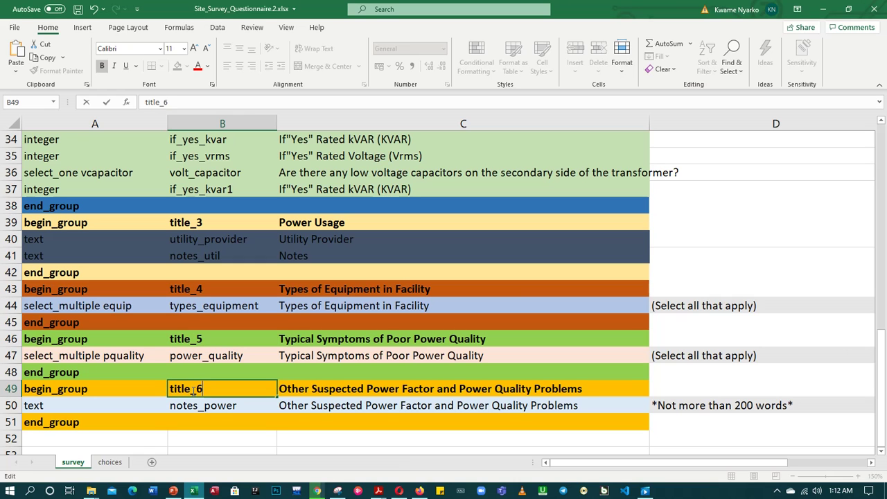
{"action": "scroll", "coordinate": [251, 412], "scroll_direction": "down", "scroll_amount": 4}
{"action": "scroll", "coordinate": [249, 396], "scroll_direction": "up", "scroll_amount": 8}
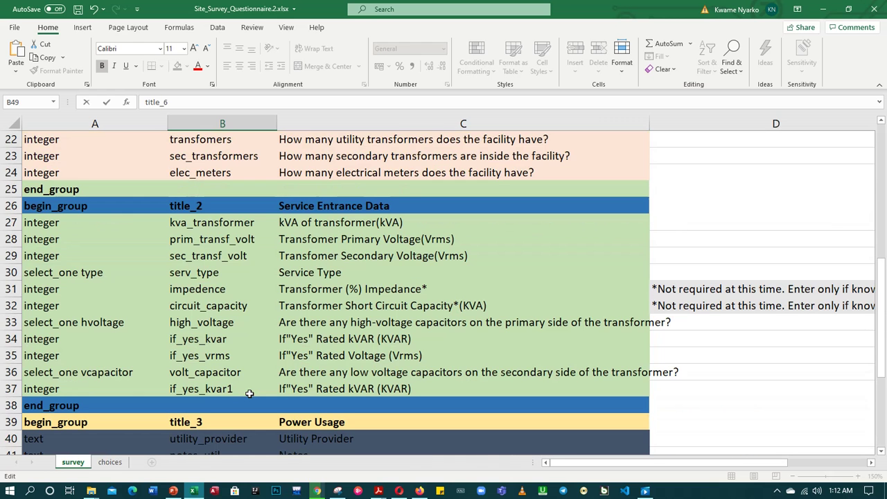
{"action": "key", "text": "ctrl+s"}
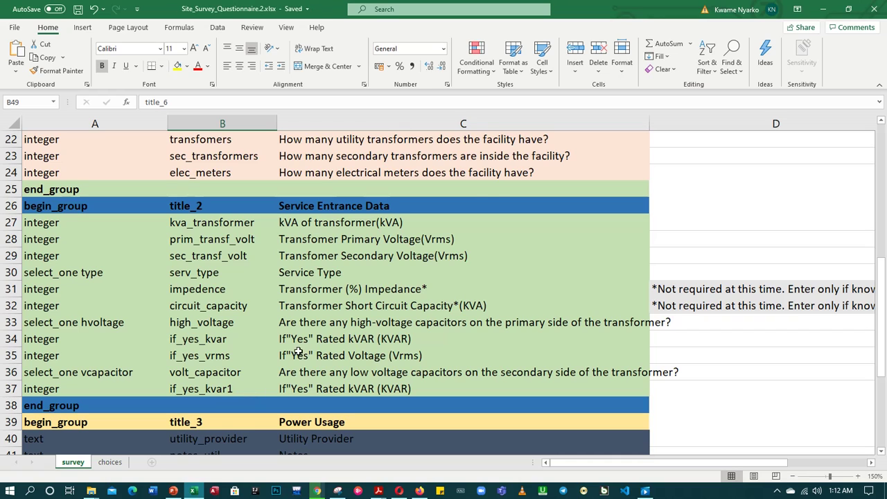
{"action": "left_click", "coordinate": [870, 11]}
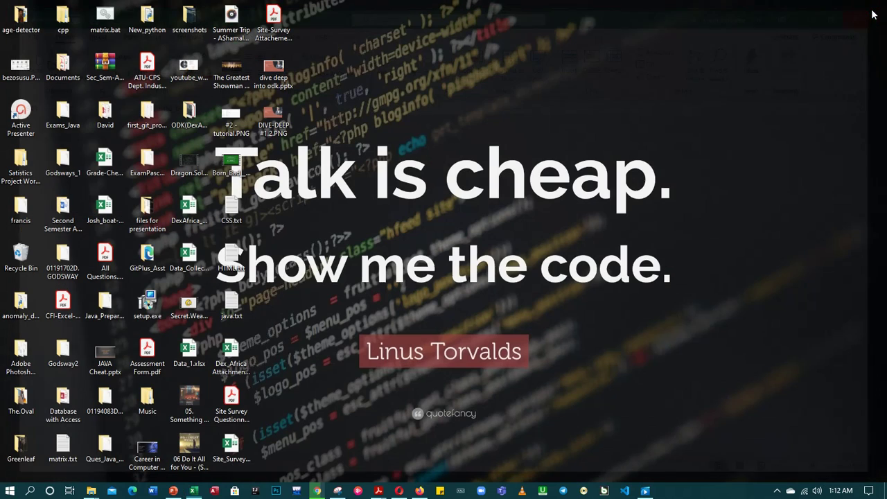
- Switch to Firefox and try to upload Site_Survey_Questionnaire.2.xlsx from the desktop as a new form in the Ona project
{"action": "left_click", "coordinate": [419, 490]}
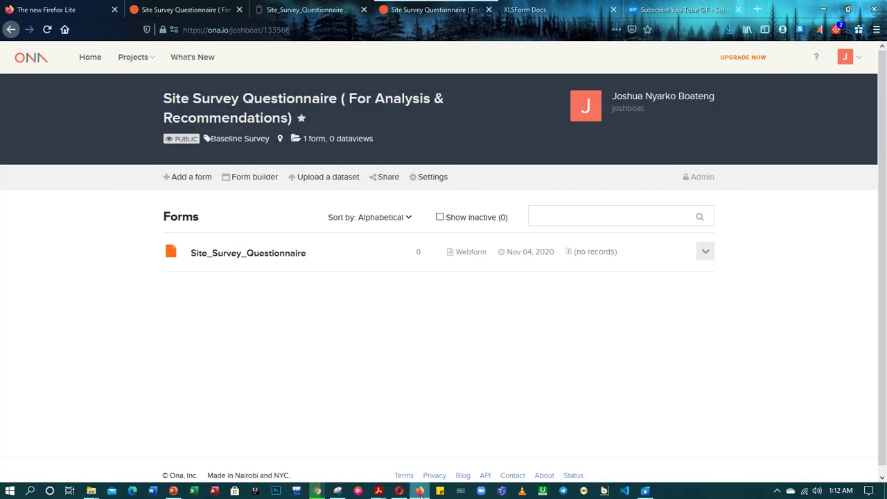
{"action": "left_click", "coordinate": [192, 177]}
{"action": "left_click", "coordinate": [305, 200]}
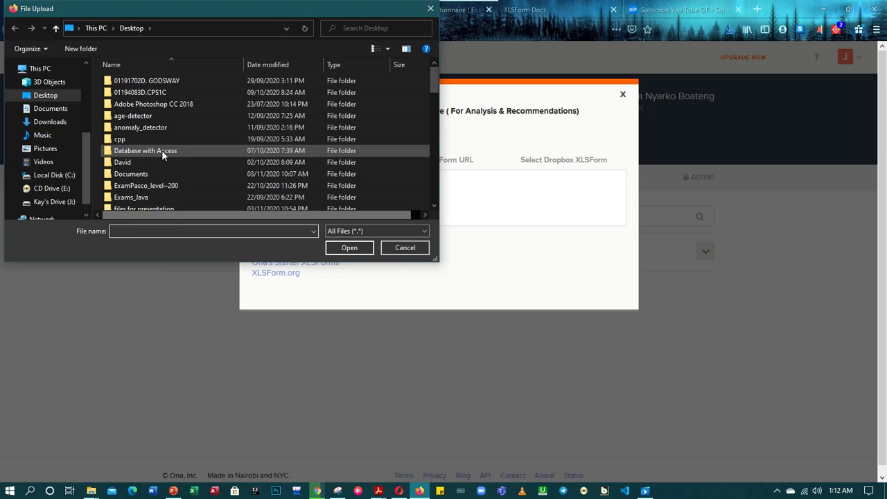
{"action": "scroll", "coordinate": [161, 149], "scroll_direction": "down", "scroll_amount": 5}
{"action": "scroll", "coordinate": [157, 146], "scroll_direction": "down", "scroll_amount": 6}
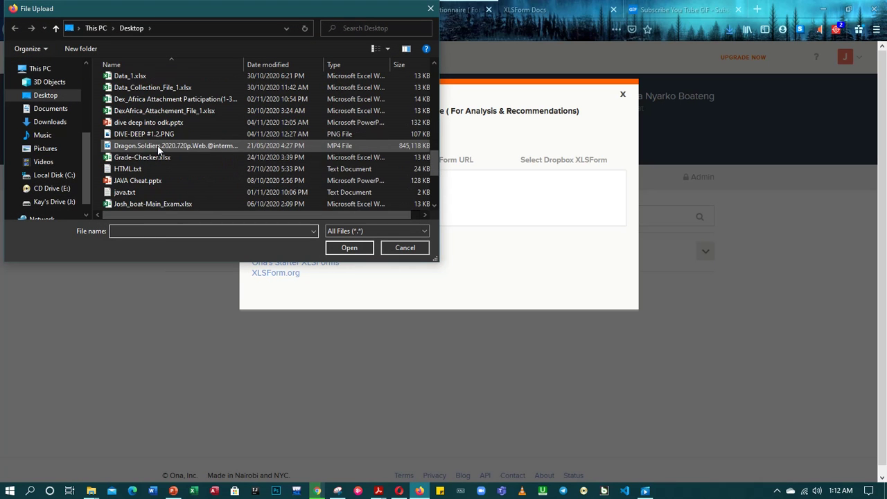
{"action": "scroll", "coordinate": [148, 112], "scroll_direction": "up", "scroll_amount": 1}
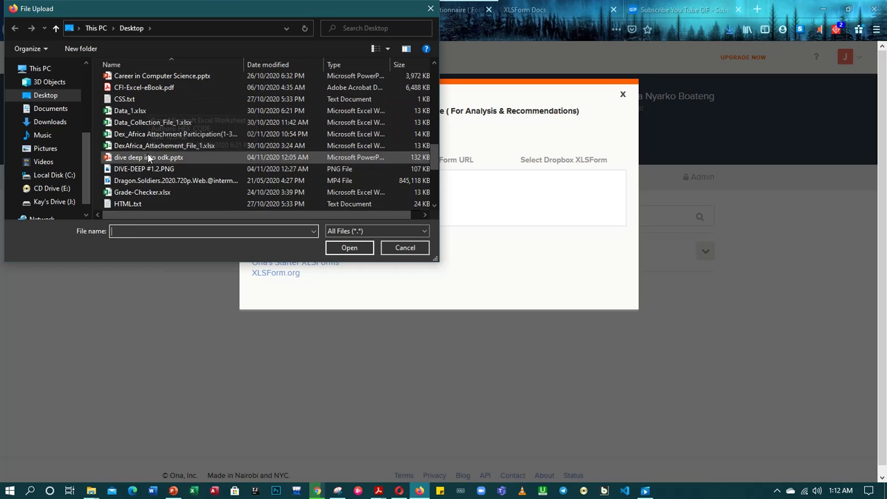
{"action": "scroll", "coordinate": [152, 196], "scroll_direction": "up", "scroll_amount": 3}
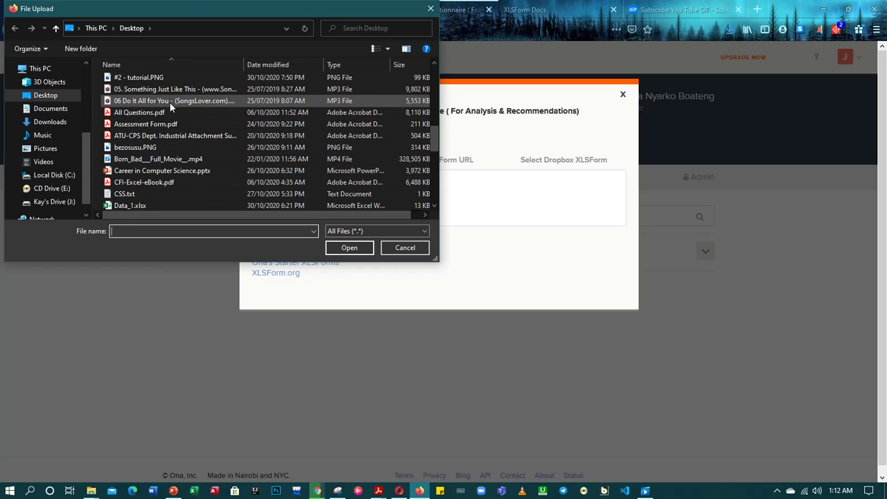
{"action": "scroll", "coordinate": [170, 104], "scroll_direction": "up", "scroll_amount": 1}
{"action": "scroll", "coordinate": [171, 106], "scroll_direction": "down", "scroll_amount": 10}
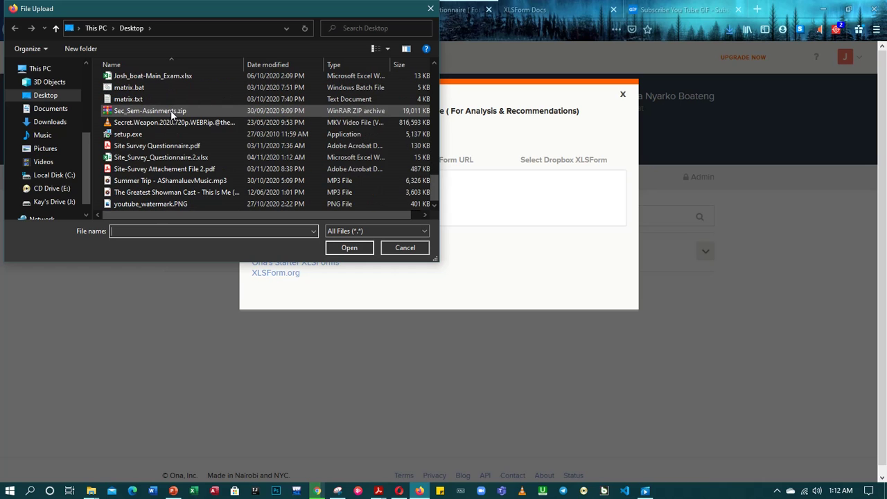
{"action": "left_click", "coordinate": [159, 158]}
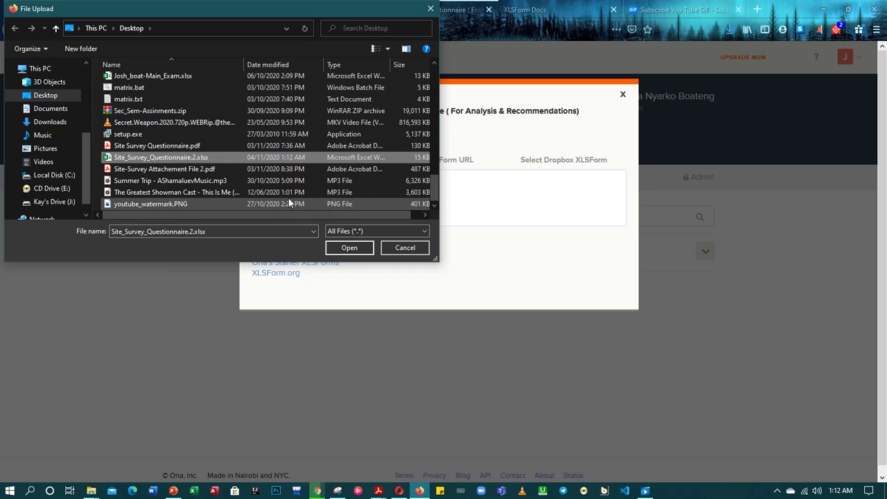
{"action": "left_click", "coordinate": [349, 248]}
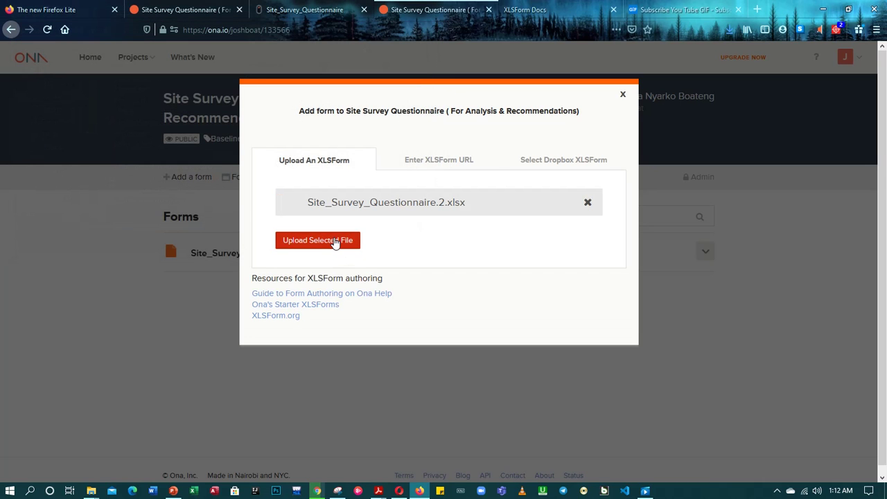
{"action": "left_click", "coordinate": [338, 242]}
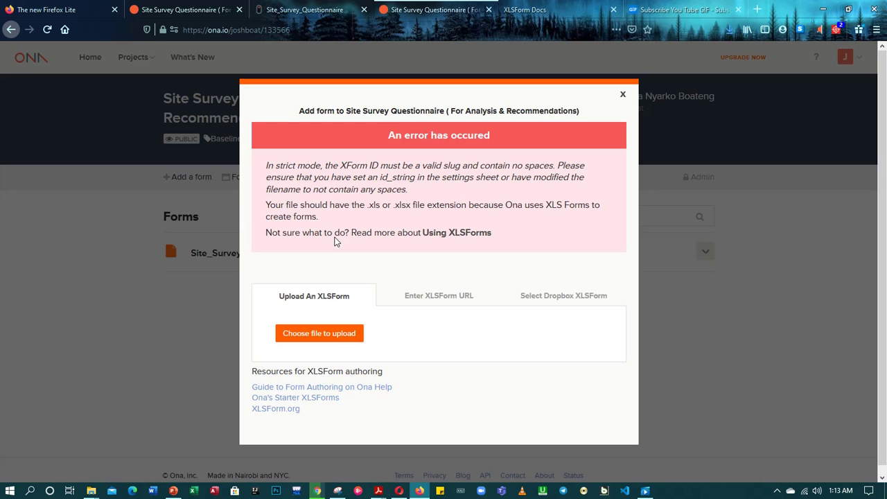
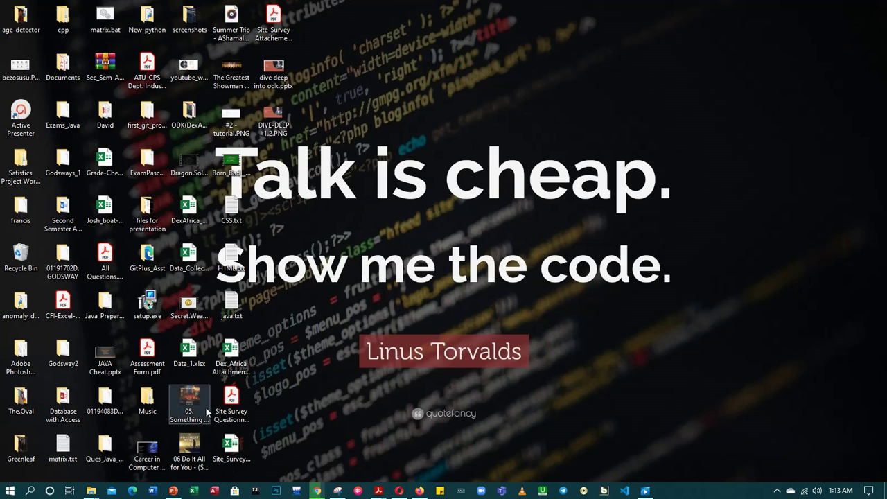
- Reopen Site_Survey_Questionnaire.2.xlsx from the desktop in Excel and review the survey sheet from the header row to the last group
{"action": "left_click", "coordinate": [233, 447]}
{"action": "double_click", "coordinate": [232, 447]}
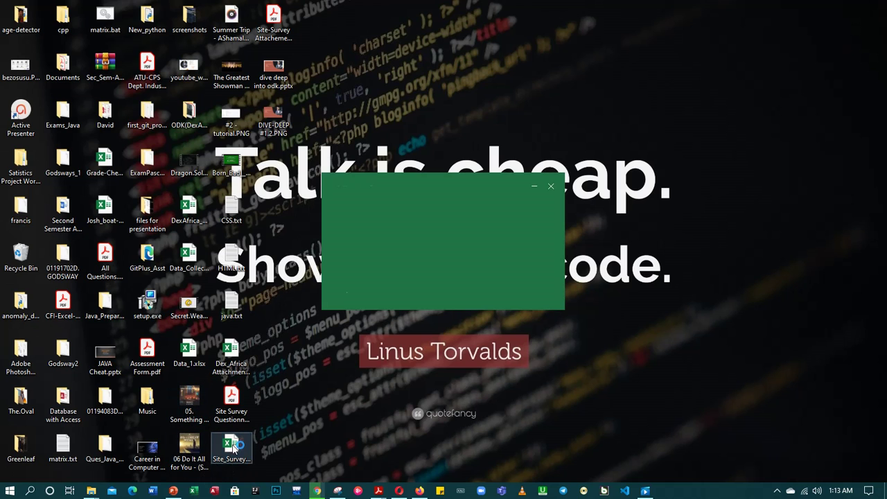
{"action": "scroll", "coordinate": [409, 291], "scroll_direction": "up", "scroll_amount": 7}
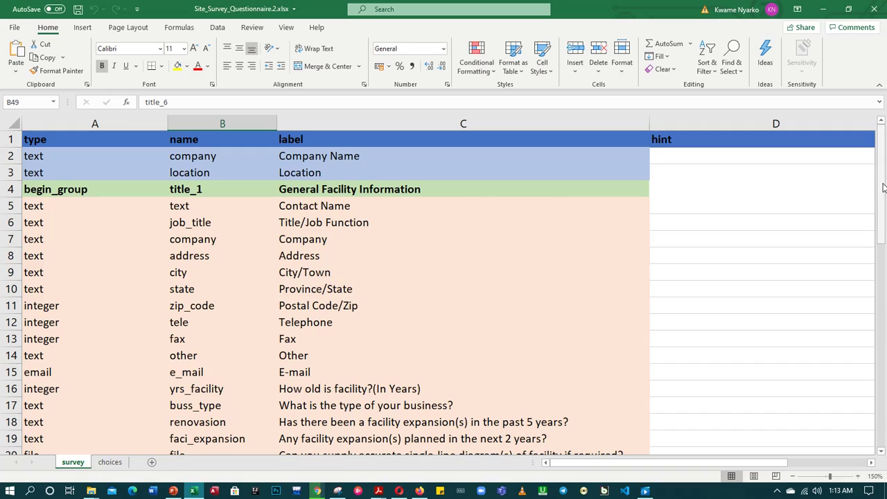
{"action": "mouse_move", "coordinate": [883, 187]}
{"action": "left_mouse_down"}
{"action": "mouse_move", "coordinate": [885, 410]}
{"action": "mouse_move", "coordinate": [881, 170]}
{"action": "left_mouse_up"}
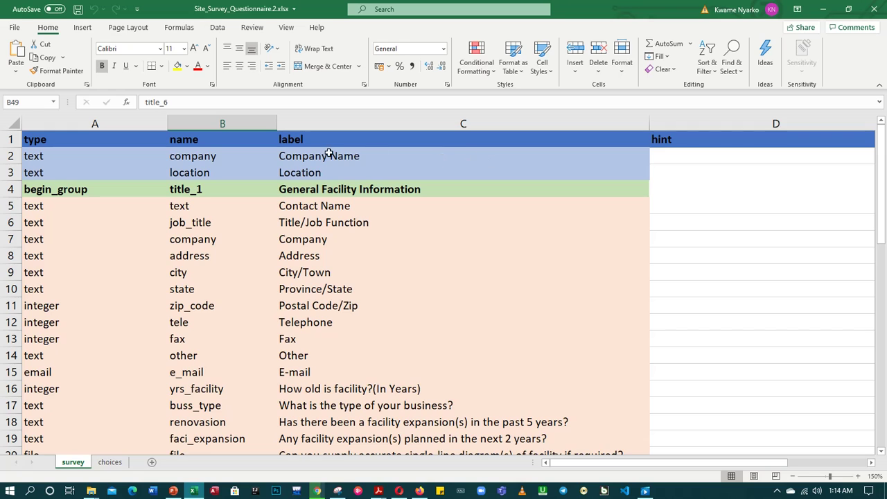
{"action": "scroll", "coordinate": [330, 153], "scroll_direction": "down", "scroll_amount": 2}
{"action": "scroll", "coordinate": [337, 155], "scroll_direction": "down", "scroll_amount": 5}
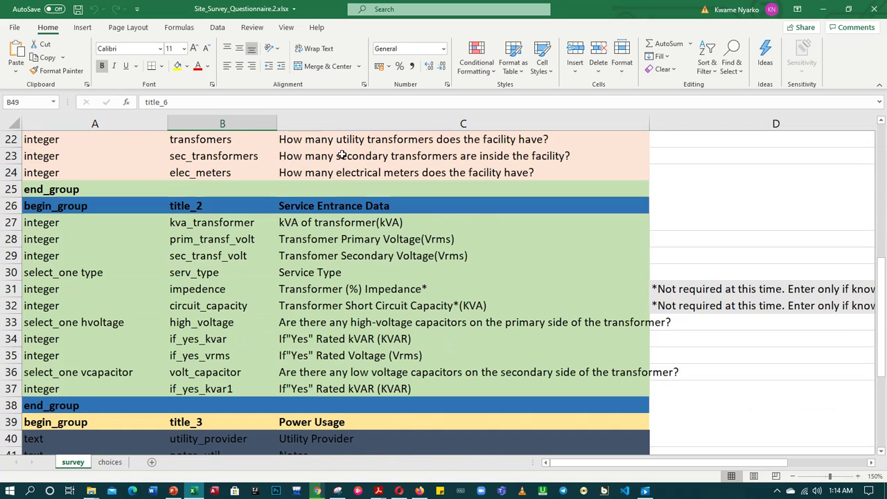
{"action": "scroll", "coordinate": [419, 180], "scroll_direction": "down", "scroll_amount": 2}
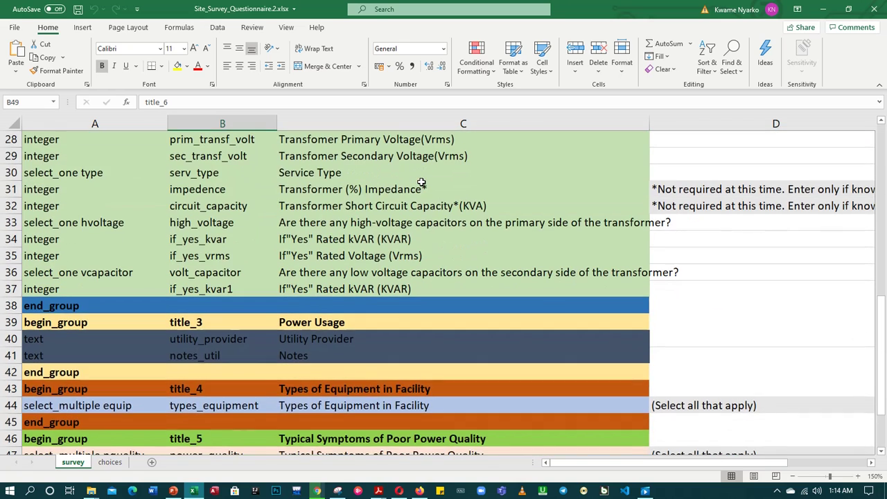
{"action": "scroll", "coordinate": [422, 182], "scroll_direction": "down", "scroll_amount": 4}
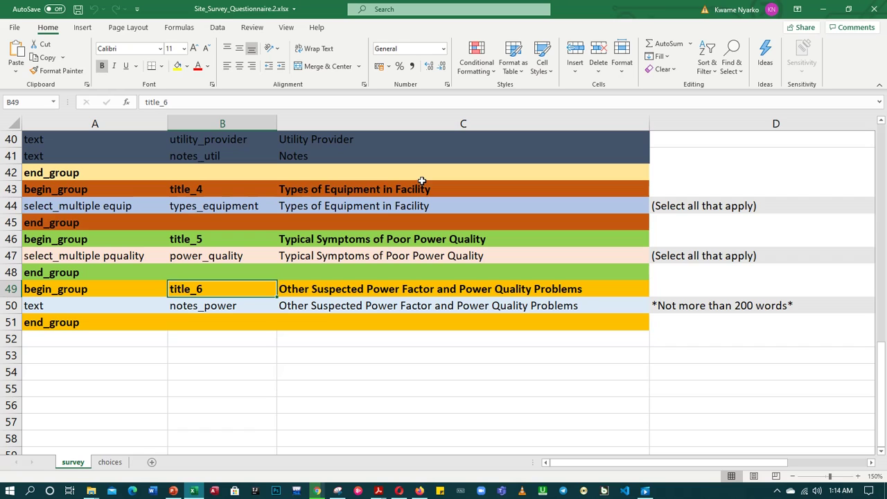
- Add a new worksheet after the choices sheet and name it settings
{"action": "left_click", "coordinate": [151, 461]}
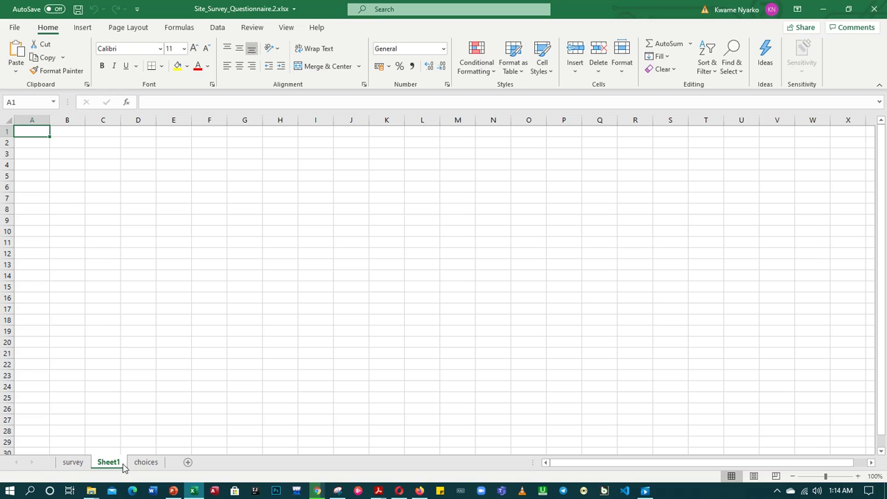
{"action": "left_click_drag", "start_coordinate": [146, 461], "coordinate": [108, 466]}
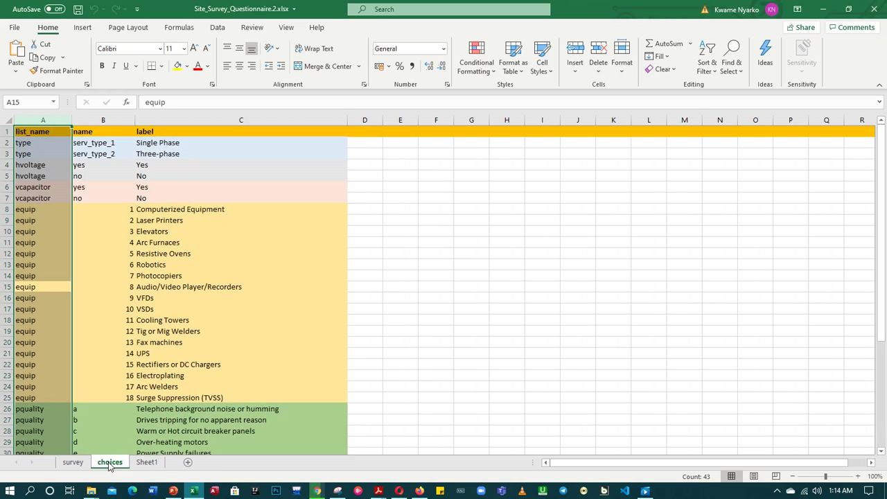
{"action": "left_click", "coordinate": [153, 463]}
{"action": "double_click", "coordinate": [154, 462]}
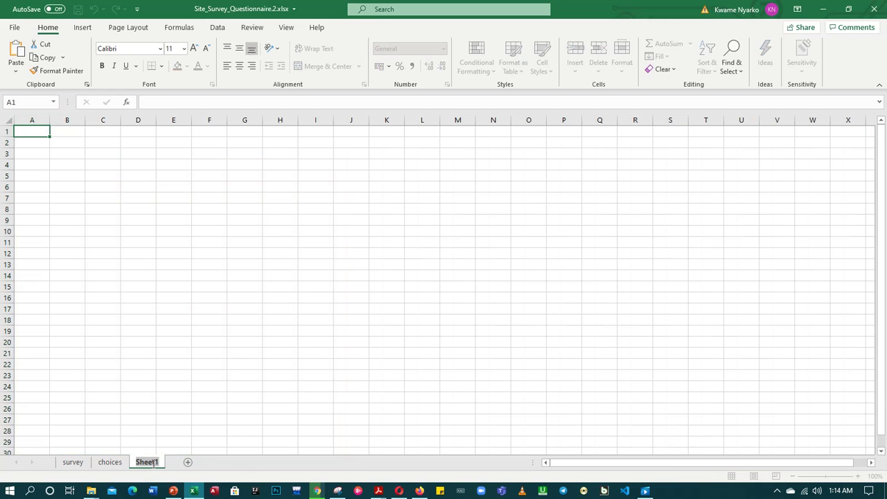
{"action": "type", "text": "settings"}
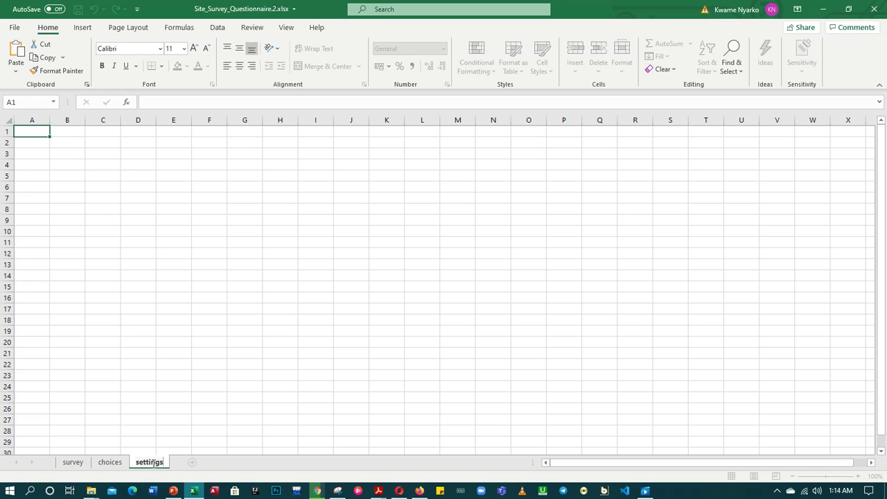
{"action": "key", "text": "Return"}
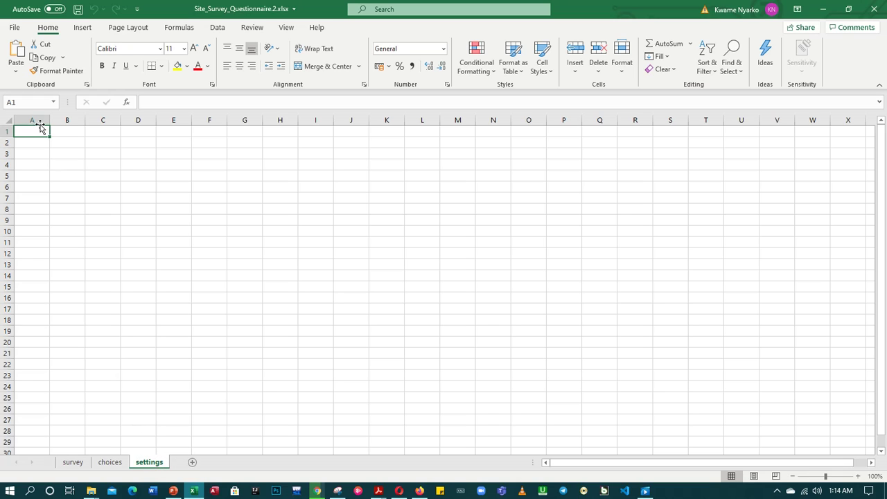
- Enter the column header form_id in cell A1 of the settings sheet
{"action": "left_click", "coordinate": [74, 135]}
{"action": "left_click", "coordinate": [45, 134]}
{"action": "type", "text": "form_tit"}
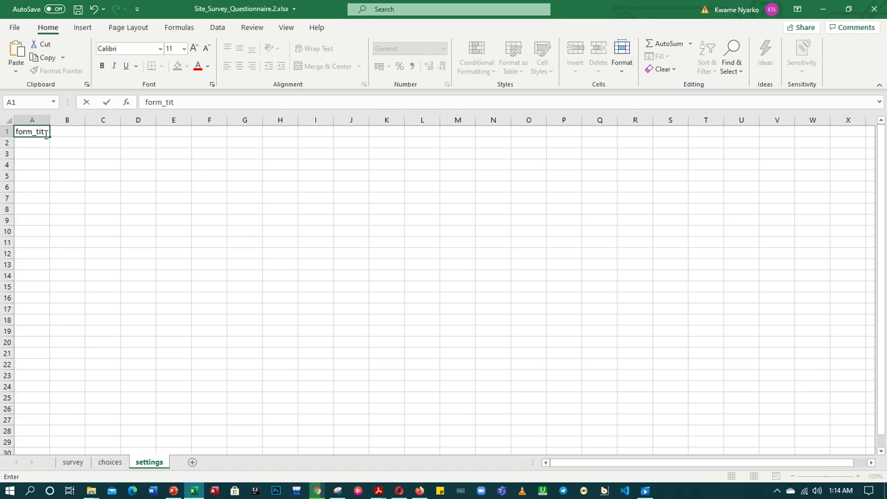
{"action": "key", "text": "BackSpace"}
{"action": "key", "text": "BackSpace"}
{"action": "key", "text": "BackSpace"}
{"action": "type", "text": "id"}
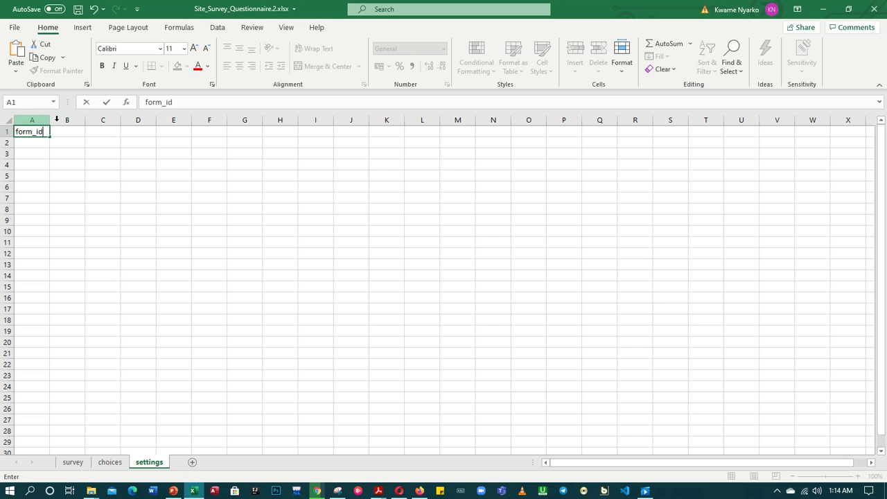
- Enter 12345678 as the form_id value in cell A2, and save and close the workbook
{"action": "left_click", "coordinate": [70, 143]}
{"action": "left_click", "coordinate": [40, 146]}
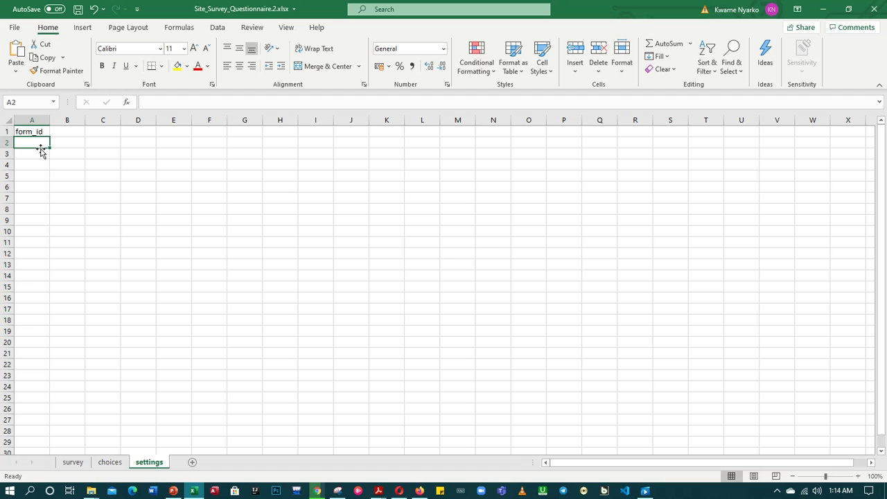
{"action": "type", "text": "12345678"}
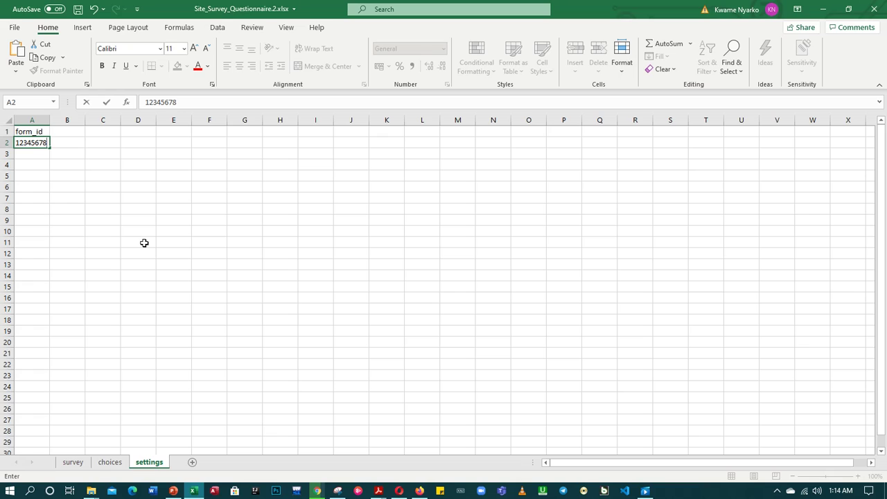
{"action": "key", "text": "ctrl+s"}
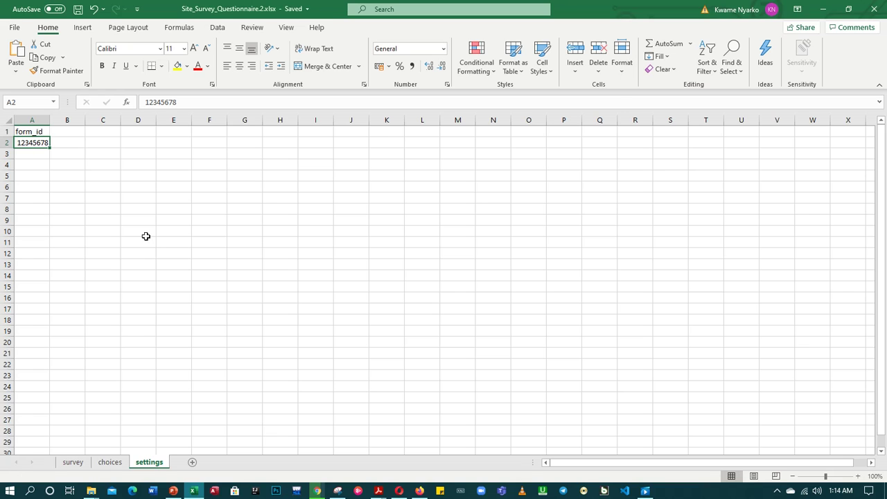
{"action": "left_click", "coordinate": [874, 9]}
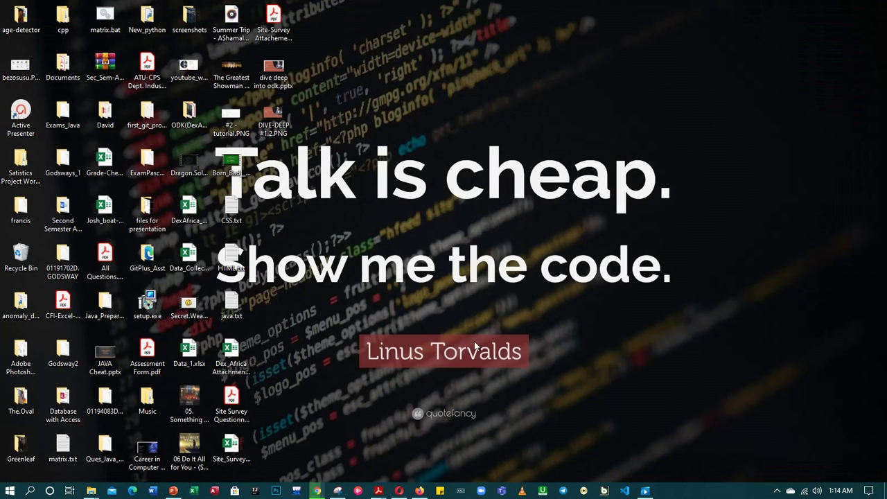
- Switch to Firefox, upload Site_Survey_Questionnaire.2.xlsx from the desktop as a new form in the Ona project, and save the form
{"action": "left_click", "coordinate": [421, 491]}
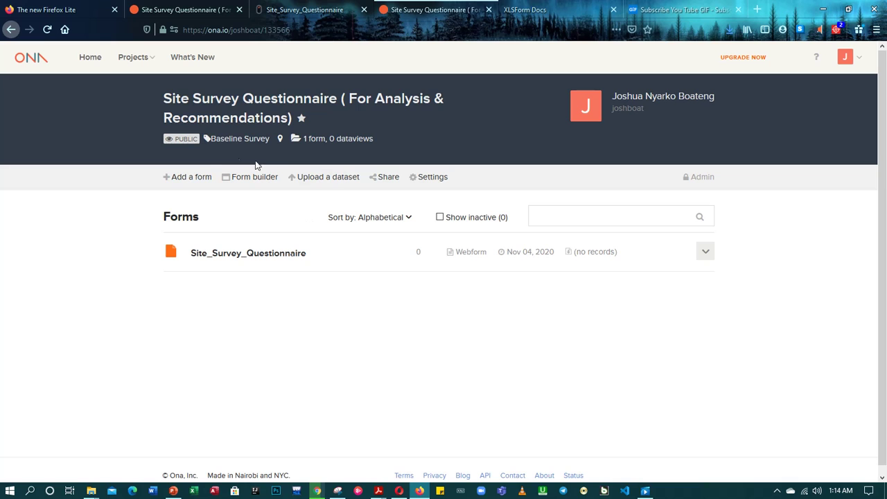
{"action": "left_click", "coordinate": [201, 182]}
{"action": "left_click", "coordinate": [293, 203]}
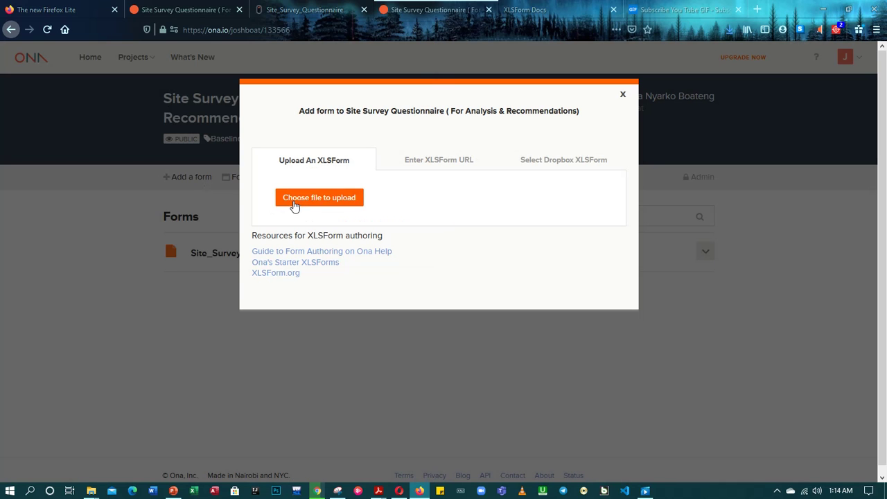
{"action": "scroll", "coordinate": [177, 146], "scroll_direction": "down", "scroll_amount": 10}
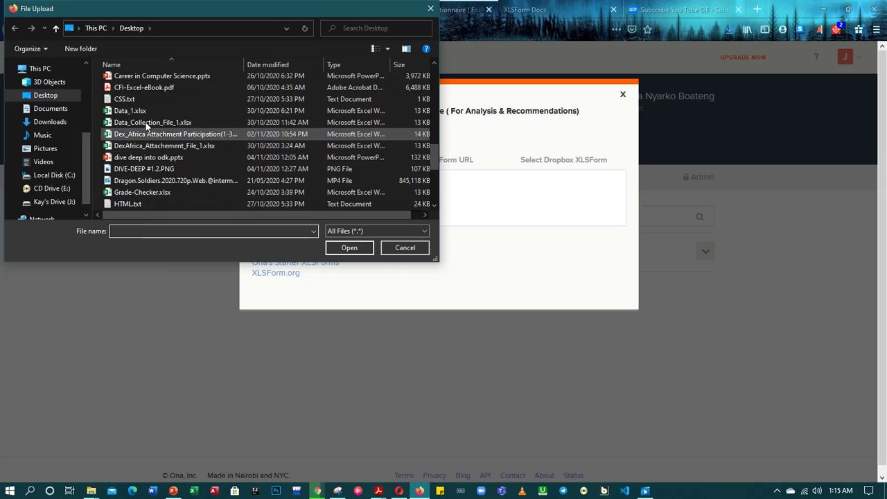
{"action": "scroll", "coordinate": [152, 146], "scroll_direction": "down", "scroll_amount": 5}
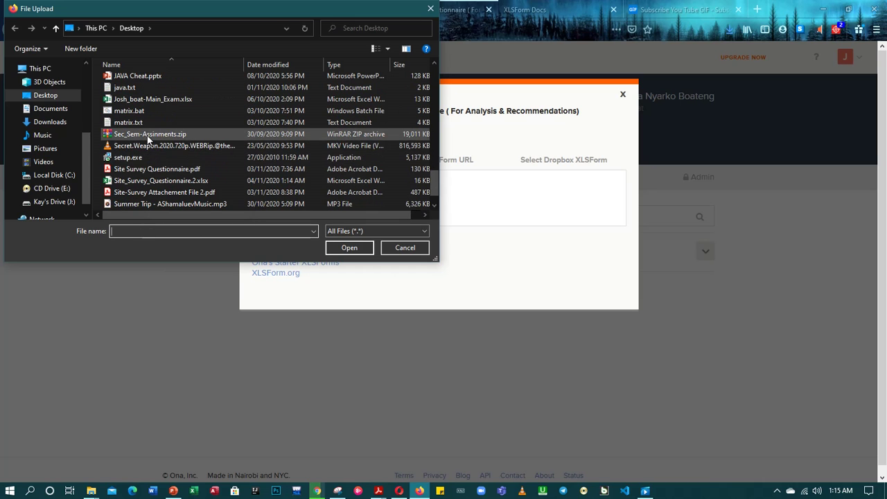
{"action": "left_click", "coordinate": [153, 182]}
{"action": "left_click", "coordinate": [349, 247]}
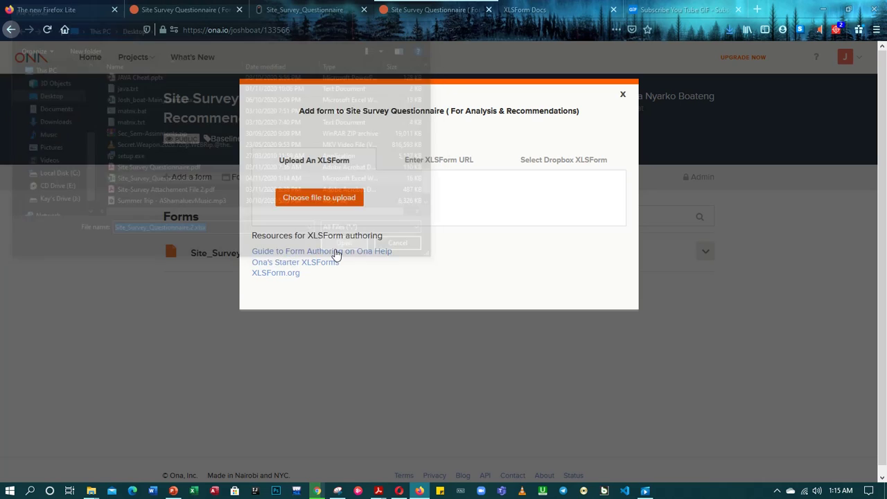
{"action": "left_click", "coordinate": [331, 240]}
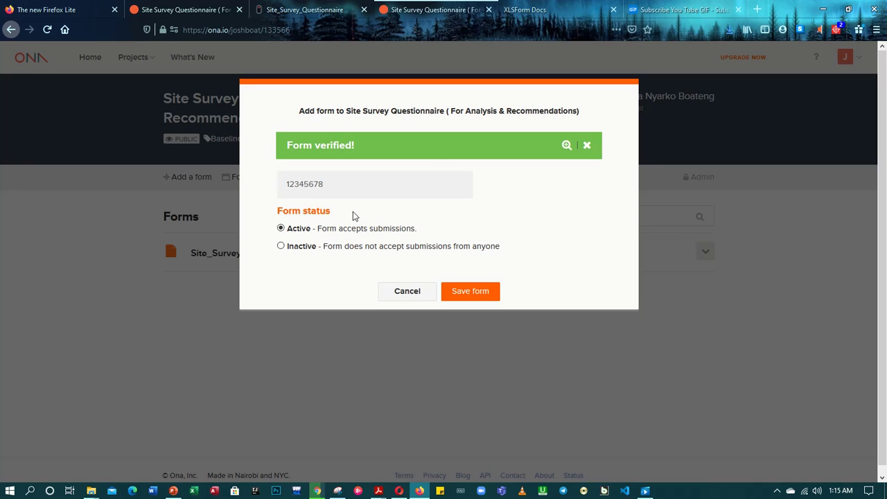
{"action": "left_click", "coordinate": [474, 294]}
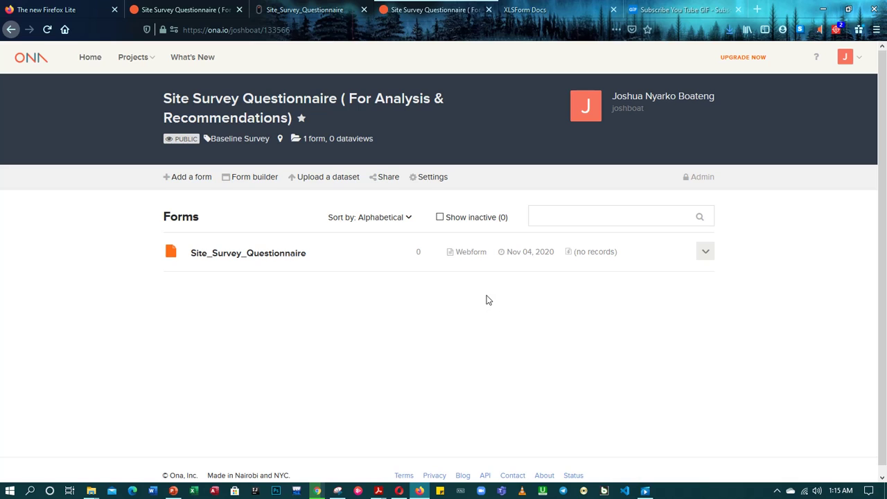
{"action": "scroll", "coordinate": [486, 299], "scroll_direction": "down", "scroll_amount": 1}
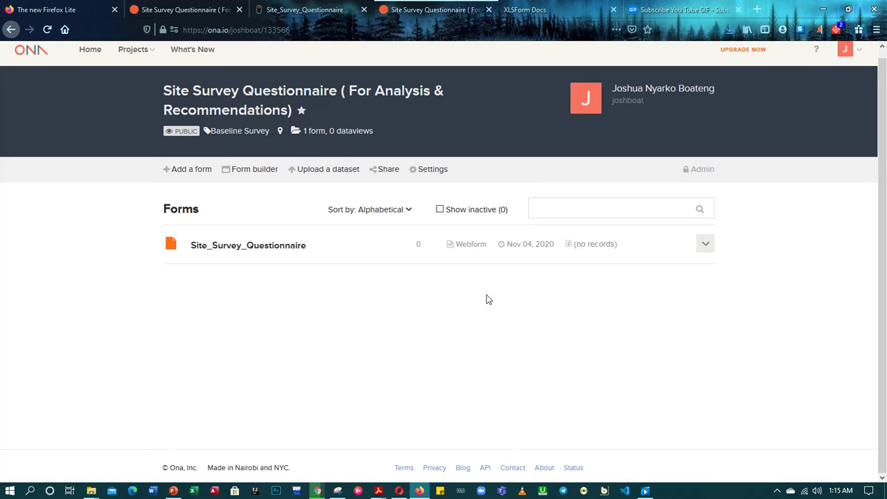
- Reload the Ona project page and open the Site_Survey_Questionnaire form to look over its overview
{"action": "scroll", "coordinate": [486, 299], "scroll_direction": "up", "scroll_amount": 1}
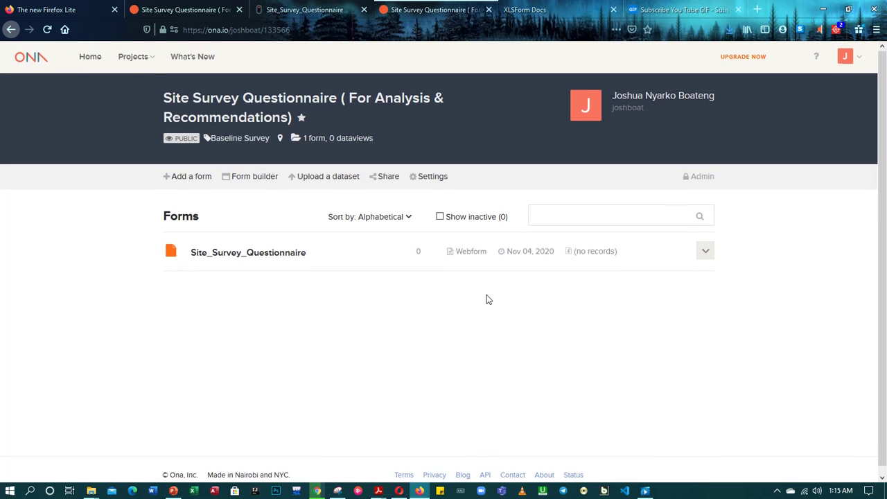
{"action": "scroll", "coordinate": [487, 299], "scroll_direction": "down", "scroll_amount": 1}
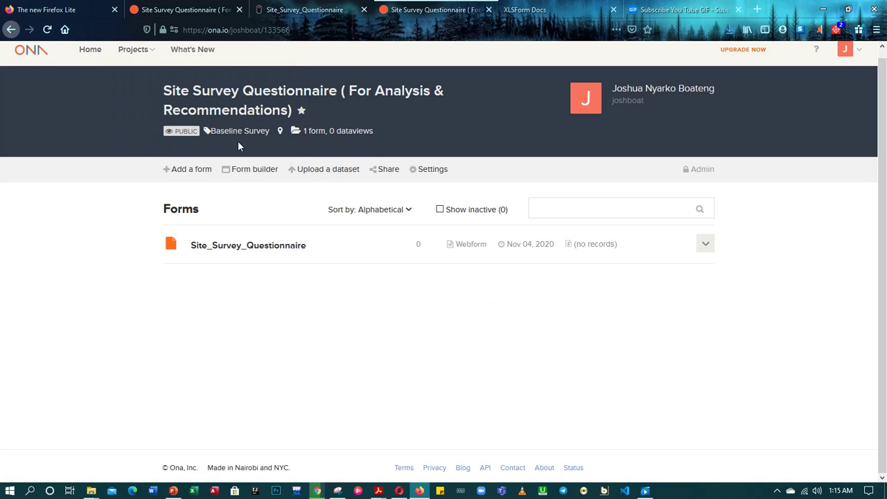
{"action": "left_click", "coordinate": [47, 30]}
{"action": "left_click", "coordinate": [300, 248]}
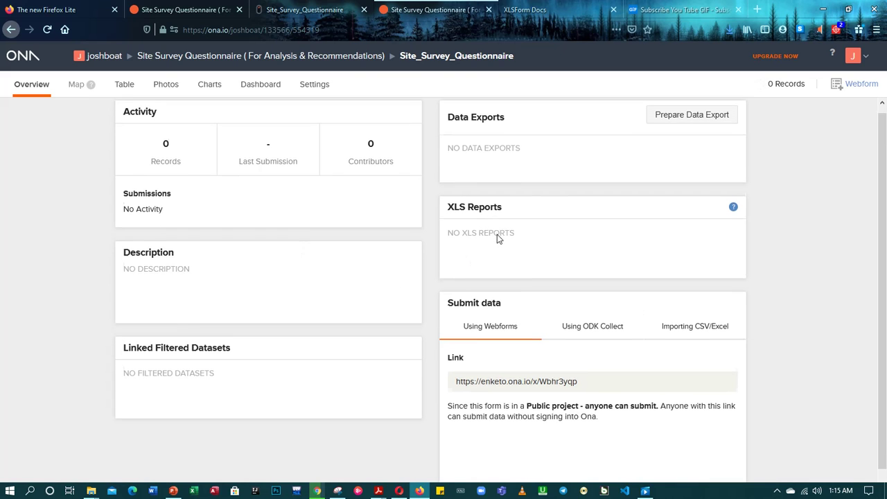
{"action": "scroll", "coordinate": [495, 234], "scroll_direction": "down", "scroll_amount": 1}
{"action": "scroll", "coordinate": [494, 233], "scroll_direction": "up", "scroll_amount": 1}
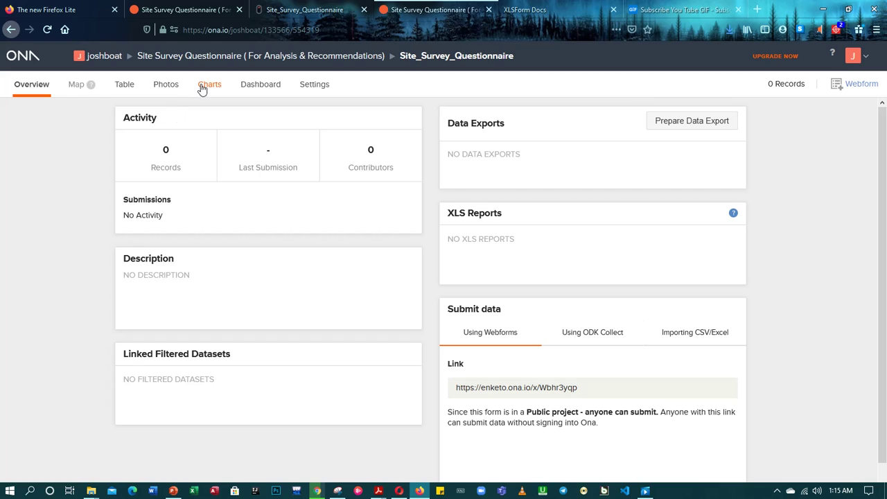
- Examine the form's info settings and the list of form fields available for charts
{"action": "left_click", "coordinate": [320, 90]}
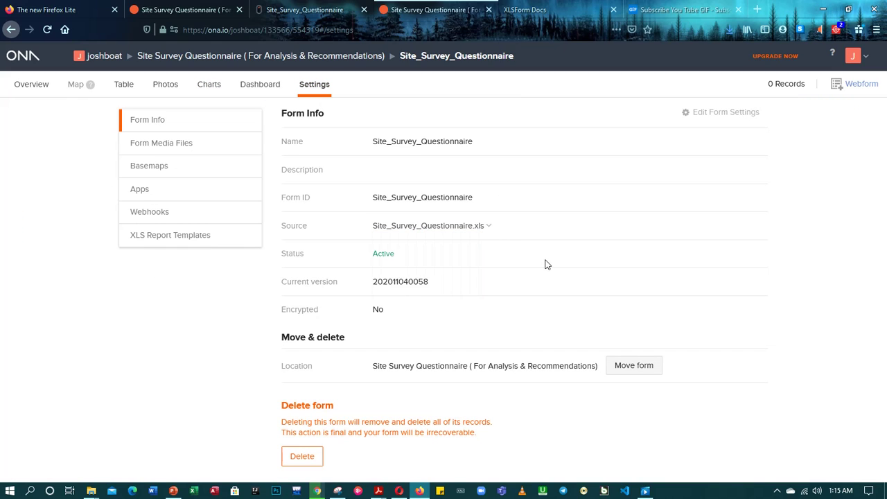
{"action": "mouse_move", "coordinate": [487, 236]}
{"action": "left_click", "coordinate": [207, 89]}
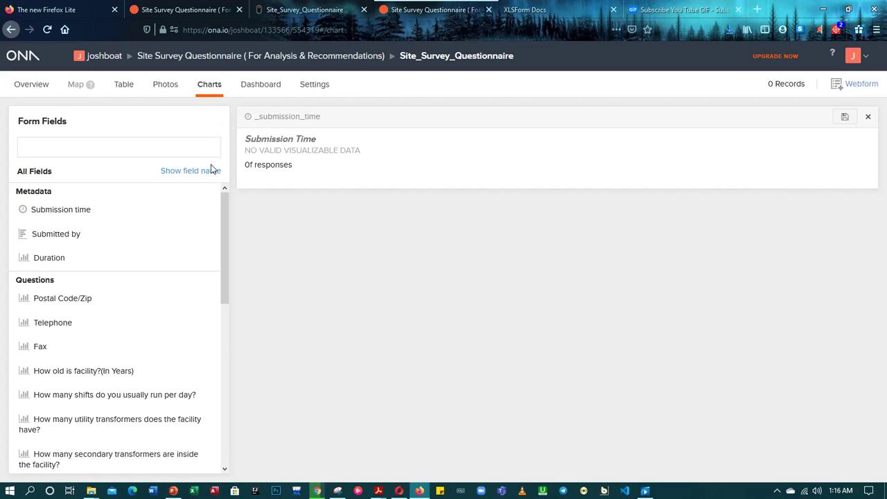
{"action": "scroll", "coordinate": [198, 277], "scroll_direction": "down", "scroll_amount": 1}
{"action": "scroll", "coordinate": [200, 281], "scroll_direction": "down", "scroll_amount": 4}
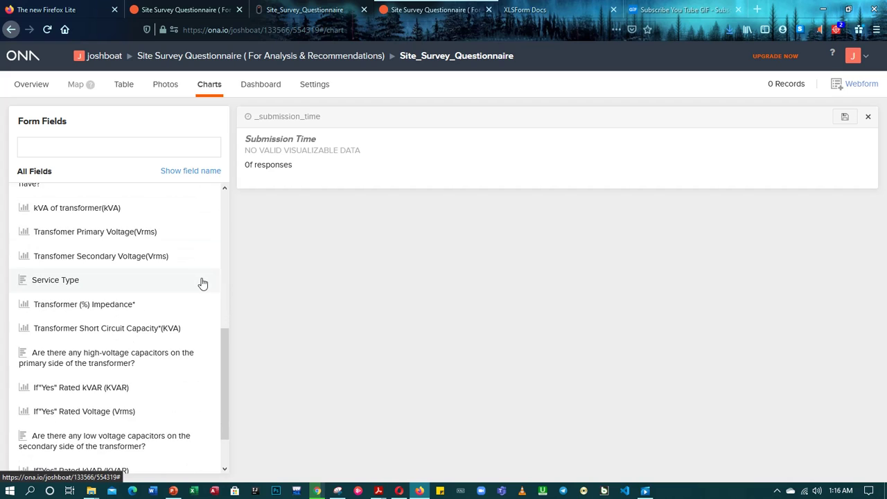
{"action": "scroll", "coordinate": [202, 281], "scroll_direction": "down", "scroll_amount": 1}
{"action": "scroll", "coordinate": [200, 273], "scroll_direction": "up", "scroll_amount": 6}
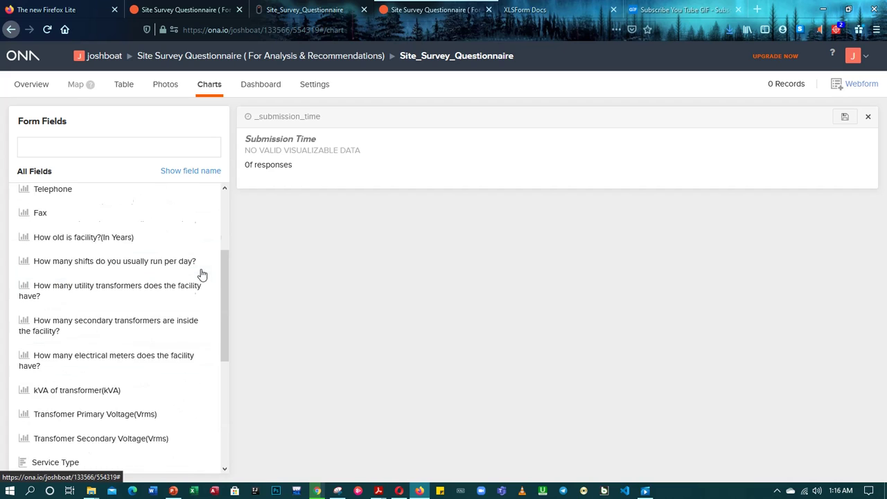
- Return to the form's overview, go up to the account's project list, and reopen the Site Survey Questionnaire ( For Analysis & Recommendations) project
{"action": "left_click", "coordinate": [125, 85]}
{"action": "left_click", "coordinate": [28, 86]}
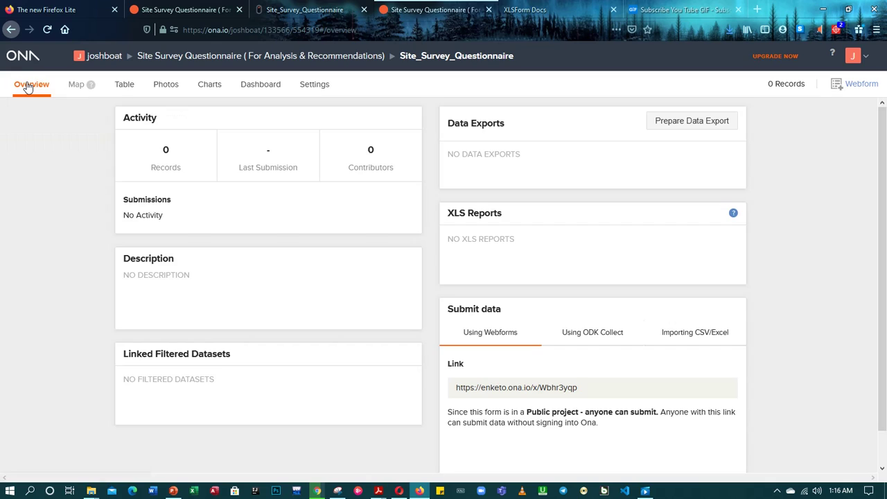
{"action": "left_click", "coordinate": [106, 63]}
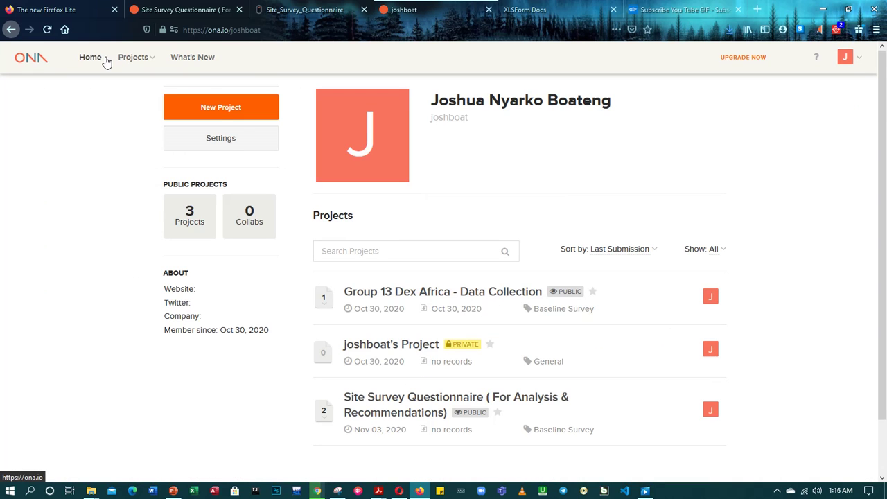
{"action": "scroll", "coordinate": [478, 344], "scroll_direction": "down", "scroll_amount": 2}
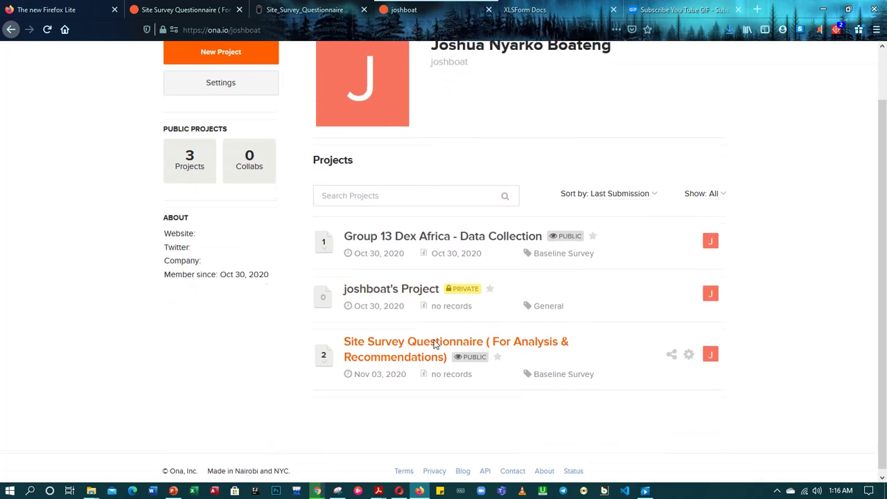
{"action": "left_click", "coordinate": [422, 344]}
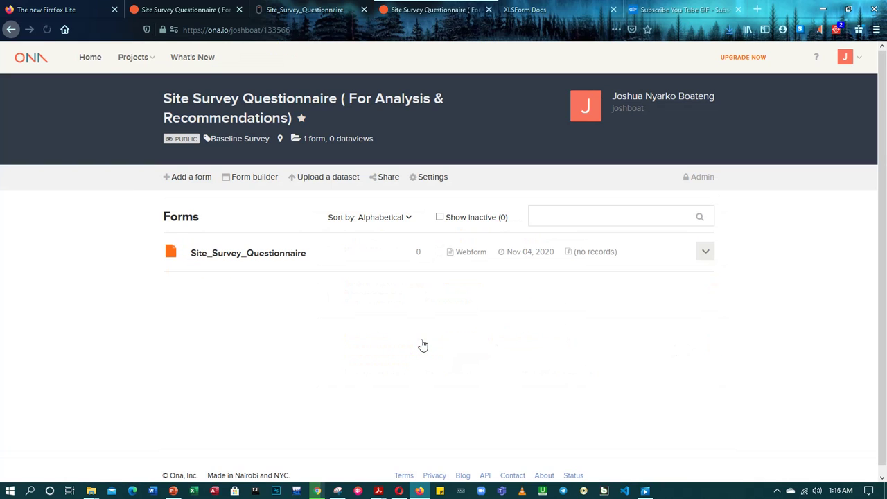
{"action": "scroll", "coordinate": [374, 291], "scroll_direction": "down", "scroll_amount": 1}
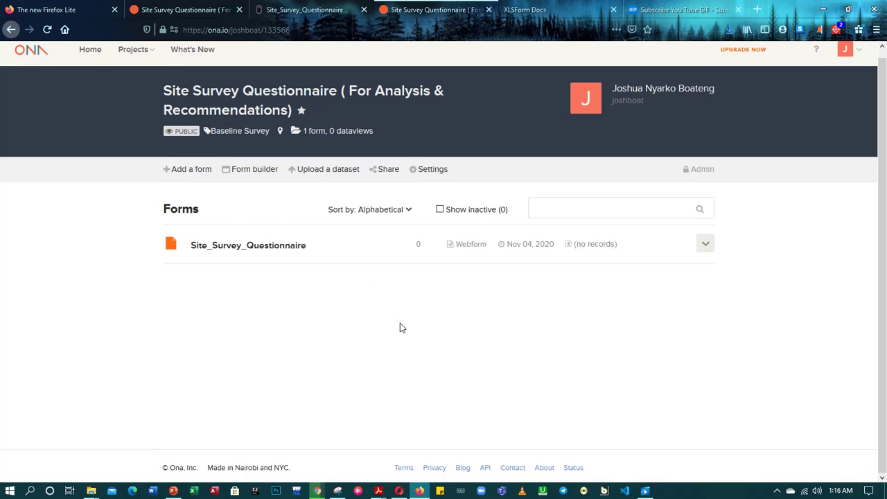
{"action": "scroll", "coordinate": [426, 343], "scroll_direction": "up", "scroll_amount": 1}
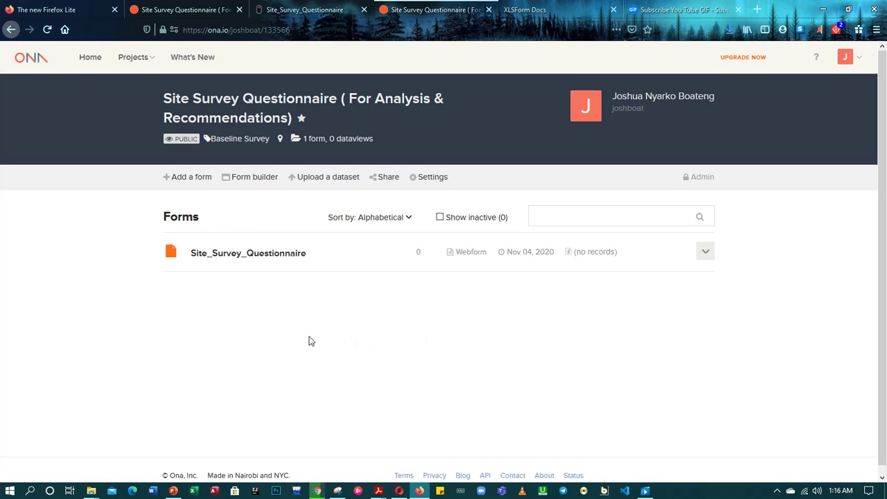
{"action": "mouse_move", "coordinate": [317, 490]}
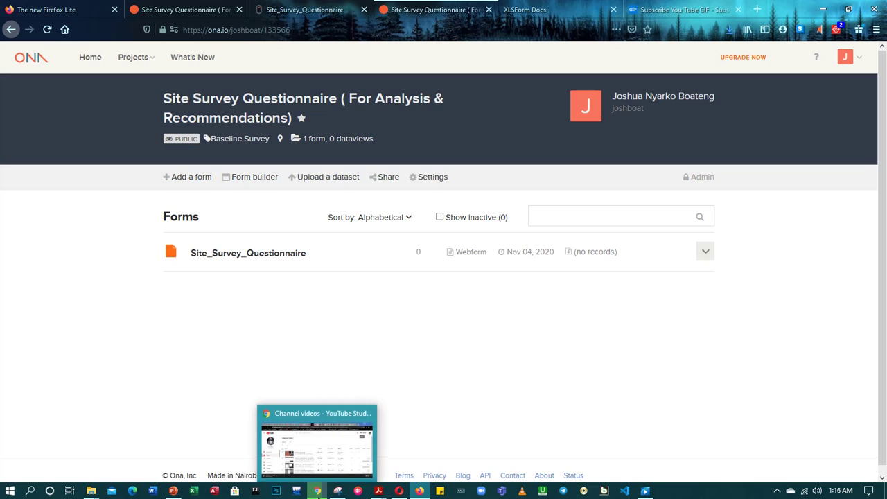
{"action": "mouse_move", "coordinate": [178, 491]}
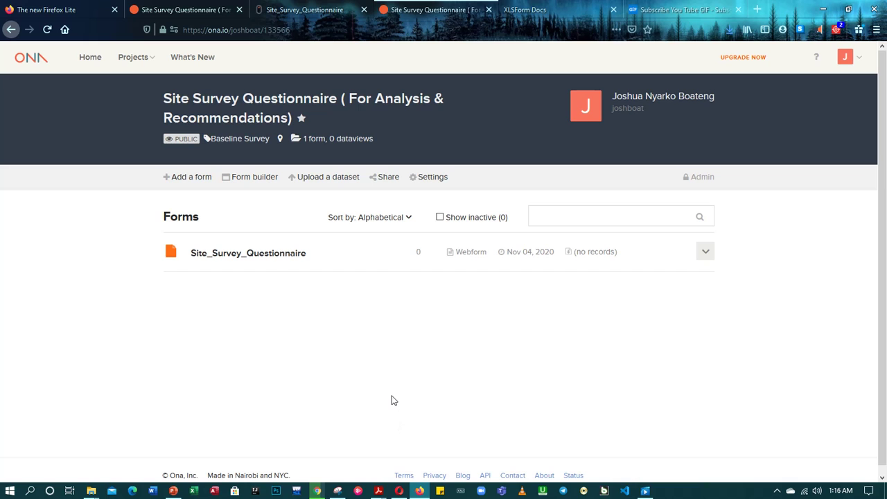
- Try to upload Site_Survey_Questionnaire.2.xlsx from the desktop as another form in the project, and close the upload dialog
{"action": "left_click", "coordinate": [187, 177]}
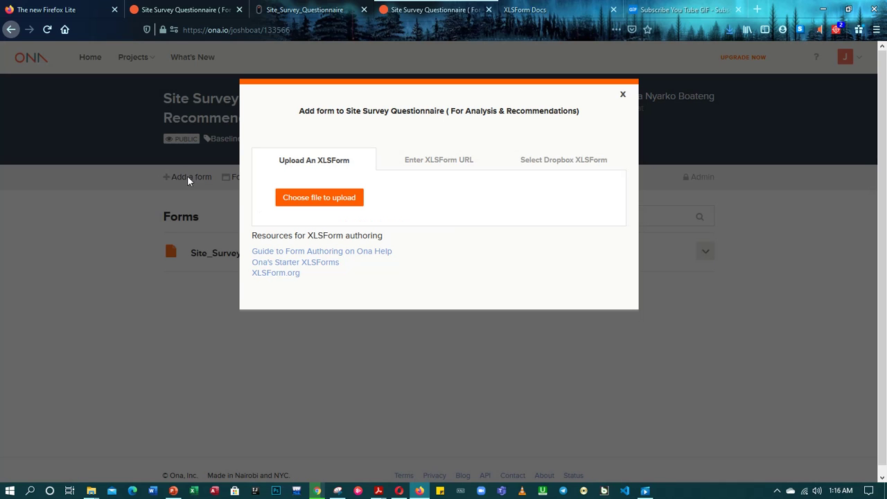
{"action": "left_click", "coordinate": [324, 199]}
{"action": "scroll", "coordinate": [175, 128], "scroll_direction": "down", "scroll_amount": 5}
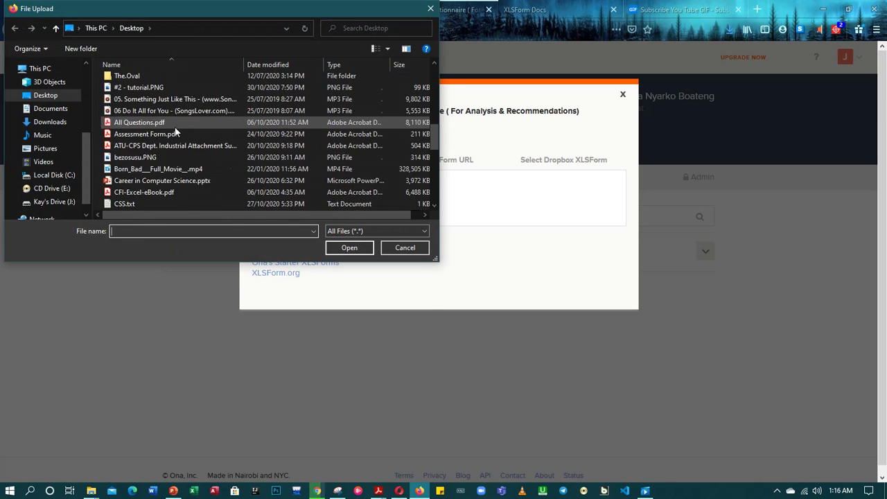
{"action": "scroll", "coordinate": [175, 128], "scroll_direction": "down", "scroll_amount": 6}
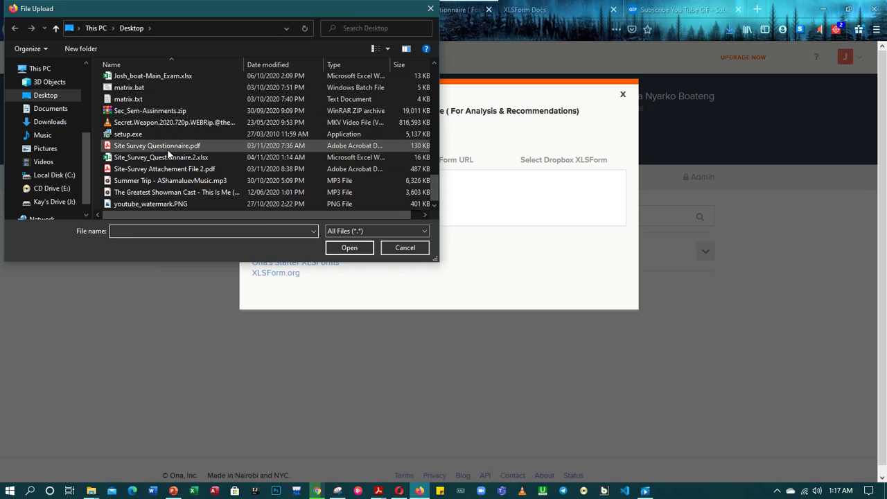
{"action": "left_click", "coordinate": [173, 157]}
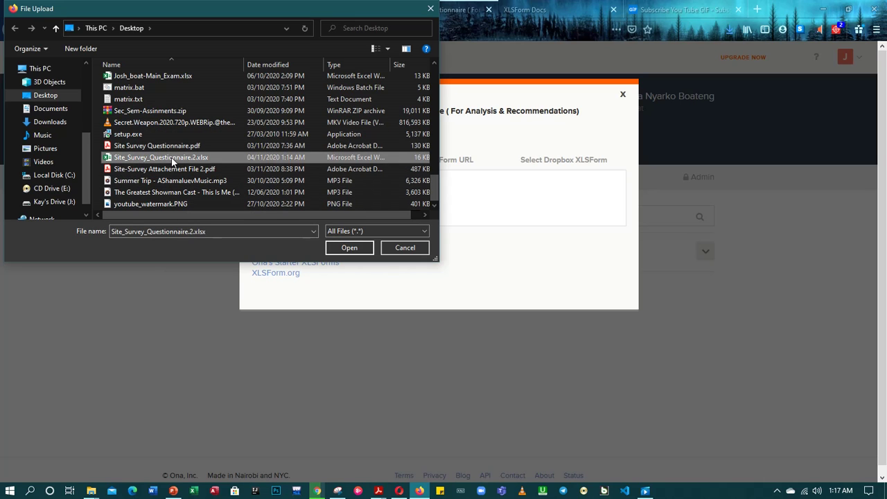
{"action": "left_click", "coordinate": [355, 250]}
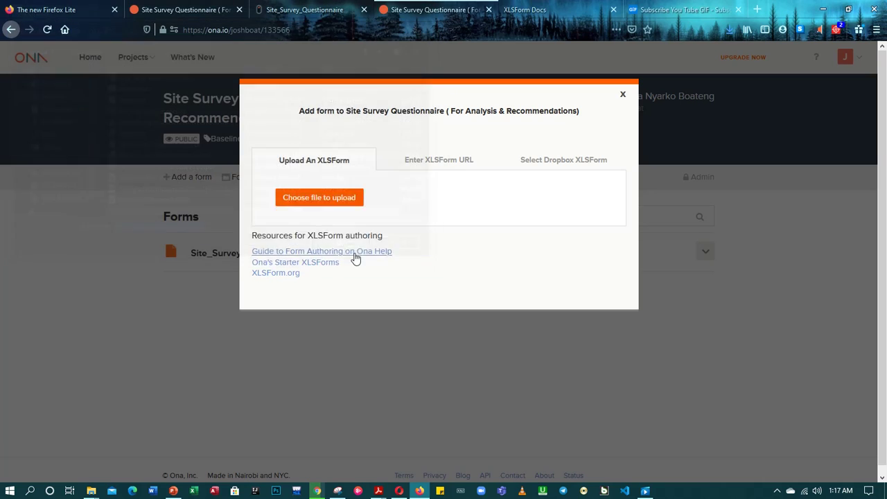
{"action": "left_click", "coordinate": [336, 237]}
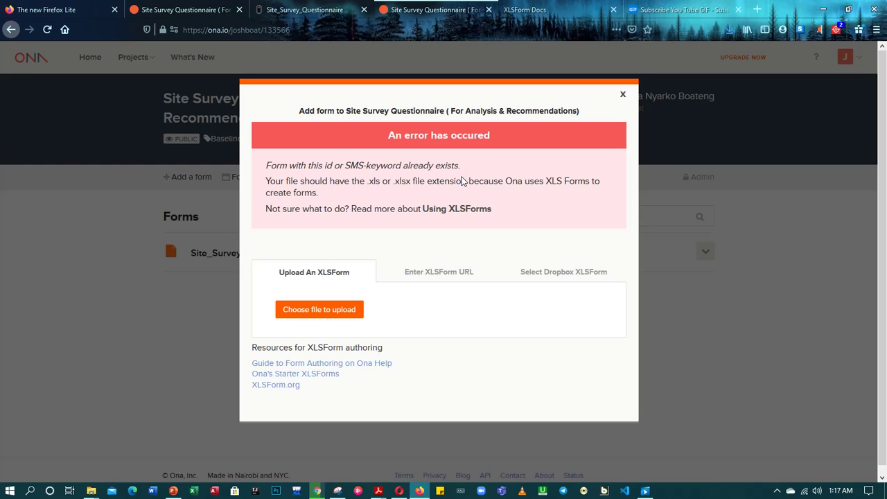
{"action": "left_click", "coordinate": [623, 97]}
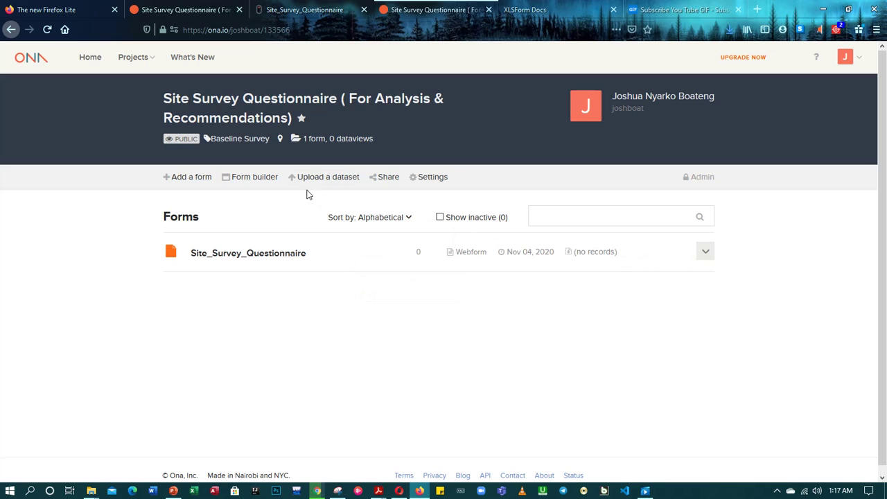
- Try sorting the project's forms by date created, last submission and number of submissions, and return to alphabetical order
{"action": "left_click", "coordinate": [382, 217]}
{"action": "left_click", "coordinate": [408, 218]}
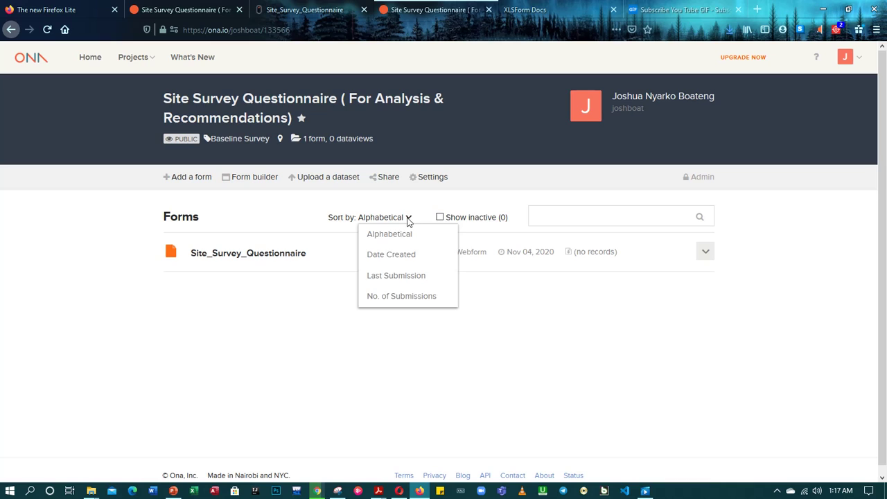
{"action": "left_click", "coordinate": [404, 253]}
{"action": "left_click", "coordinate": [405, 277]}
{"action": "left_click", "coordinate": [406, 295]}
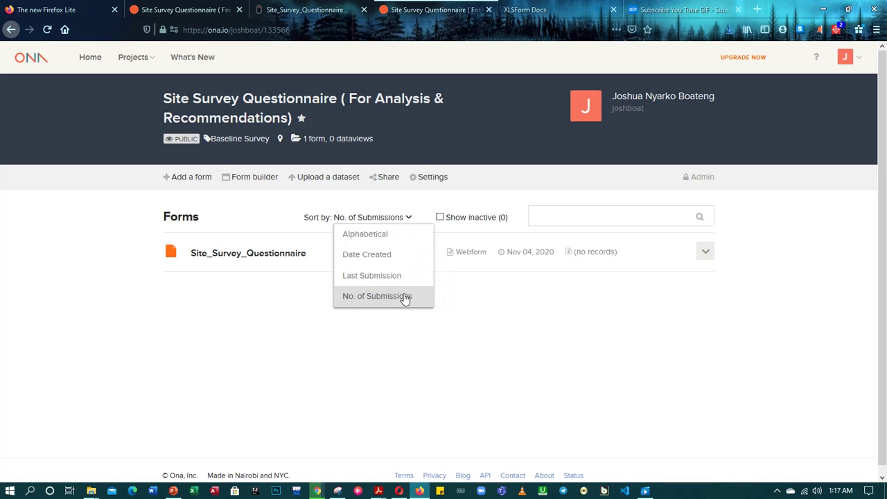
{"action": "left_click", "coordinate": [401, 238]}
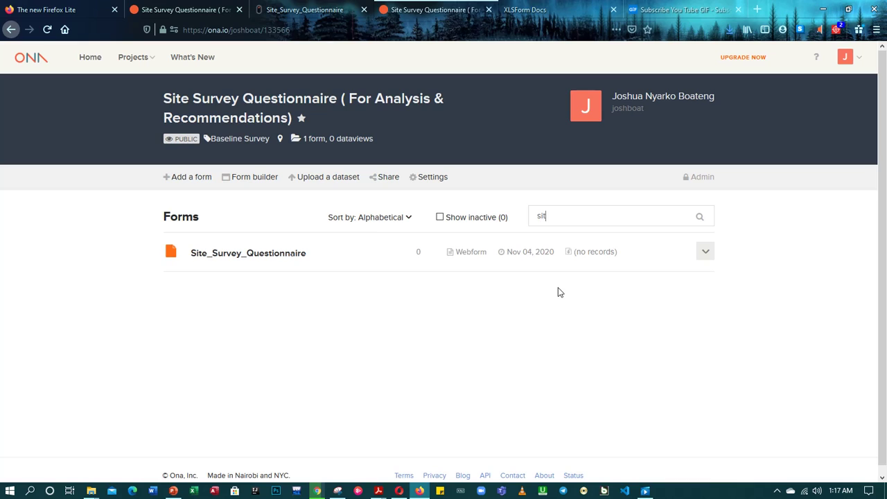
- Search the project's forms for "sit", clear the search, and look over the form list
{"action": "type", "text": "et"}
{"action": "scroll", "coordinate": [330, 427], "scroll_direction": "down", "scroll_amount": 1}
{"action": "scroll", "coordinate": [353, 432], "scroll_direction": "up", "scroll_amount": 1}
{"action": "scroll", "coordinate": [362, 401], "scroll_direction": "down", "scroll_amount": 1}
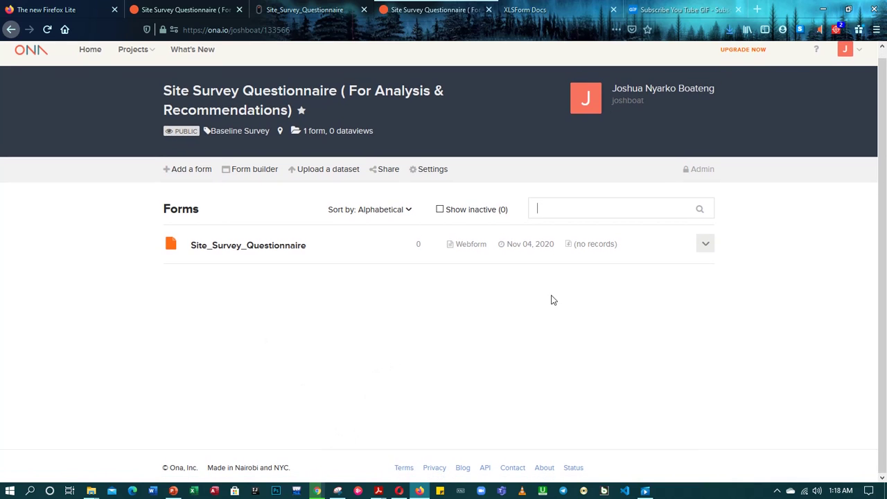
{"action": "scroll", "coordinate": [575, 257], "scroll_direction": "up", "scroll_amount": 1}
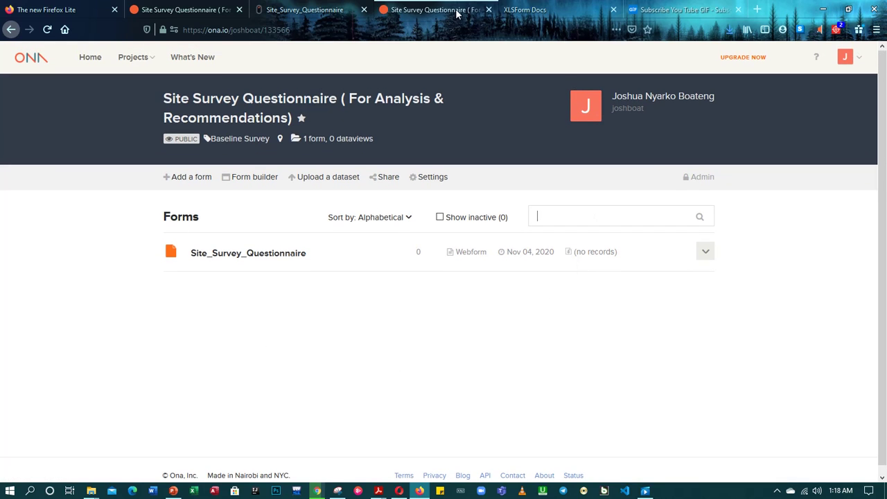
- Save the verified Site_Survey_Questionnaire form as active from the other open project page, and check the form list in both project pages
{"action": "left_click", "coordinate": [215, 9]}
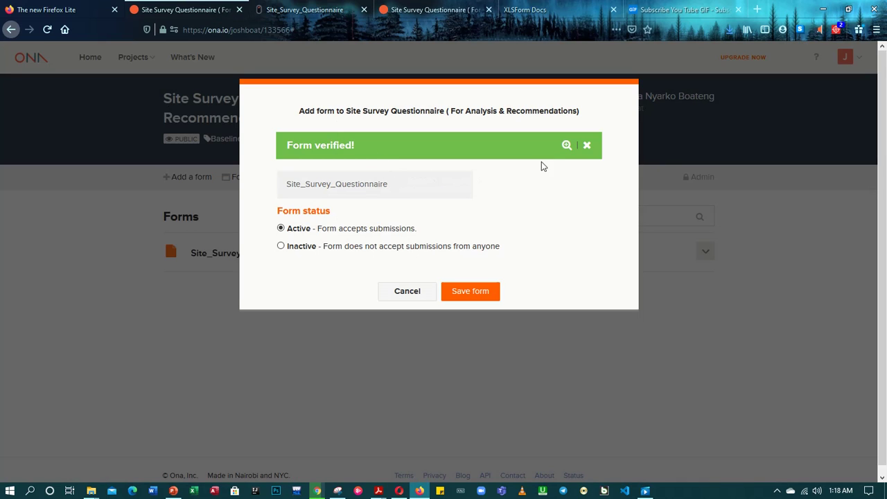
{"action": "left_click", "coordinate": [485, 292]}
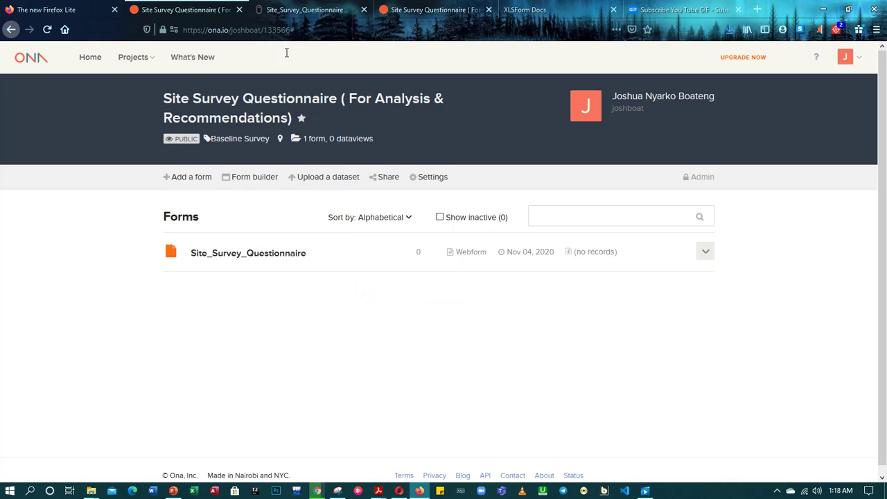
{"action": "left_click", "coordinate": [300, 15]}
{"action": "left_click", "coordinate": [432, 14]}
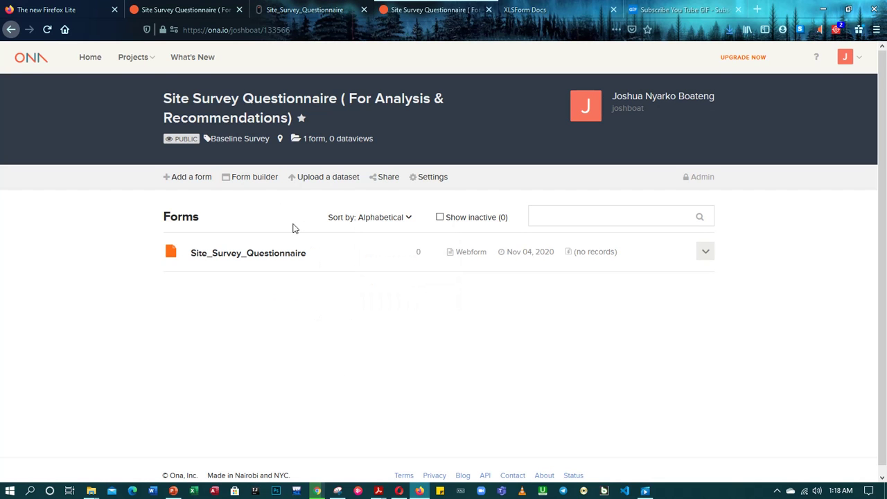
{"action": "left_click", "coordinate": [187, 12]}
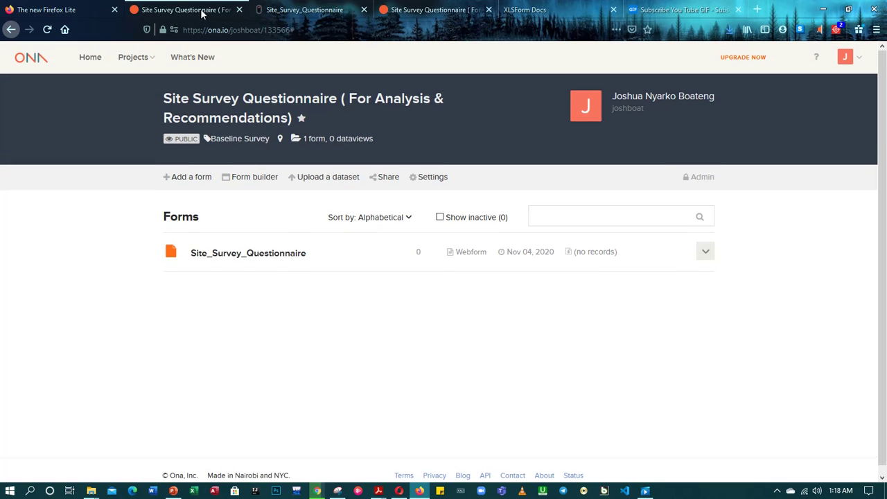
{"action": "left_click", "coordinate": [446, 13]}
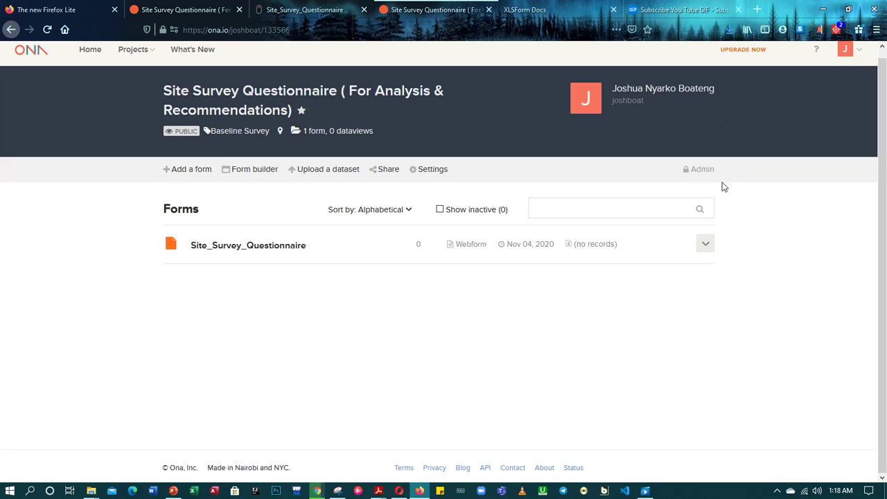
- Switch to the desktop, refresh it, and open the workbook Site_Survey_Questionnaire.2.xlsx in Excel
{"action": "left_click", "coordinate": [822, 11]}
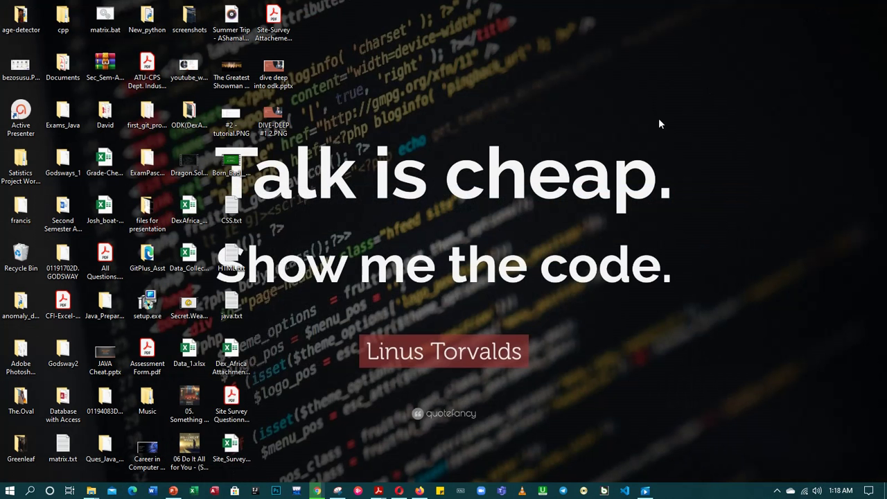
{"action": "right_click", "coordinate": [333, 314]}
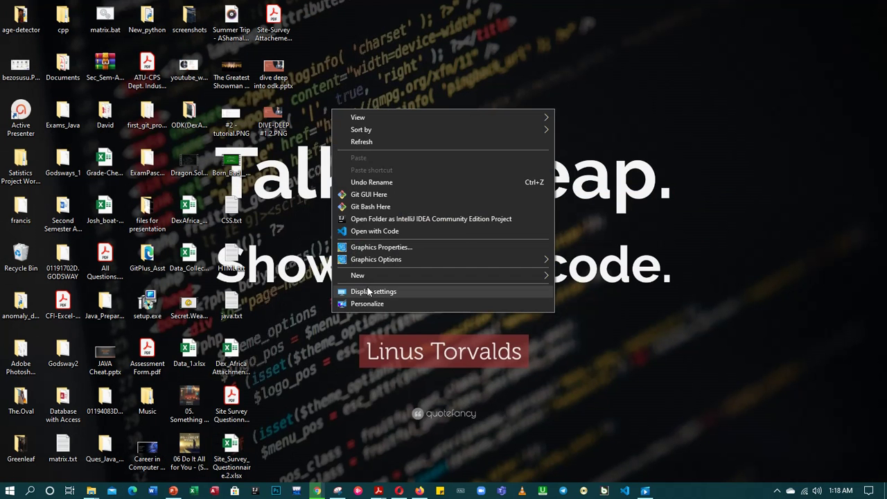
{"action": "left_click", "coordinate": [367, 142]}
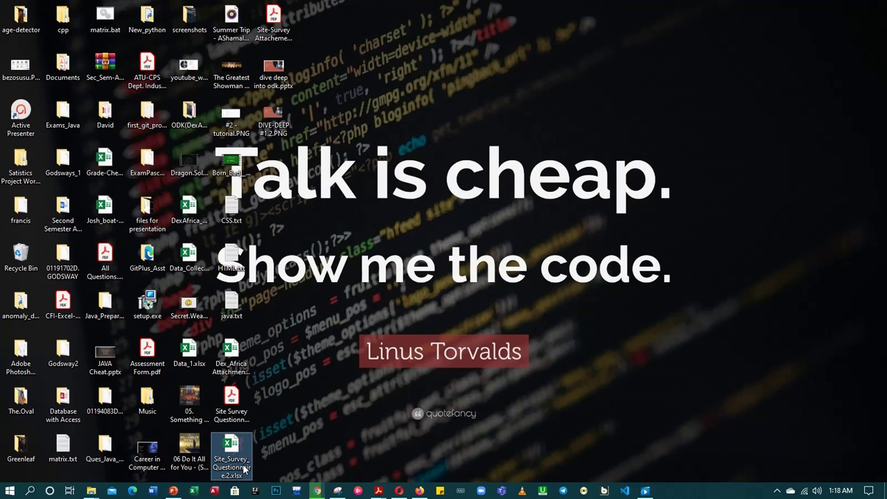
{"action": "double_click", "coordinate": [245, 472]}
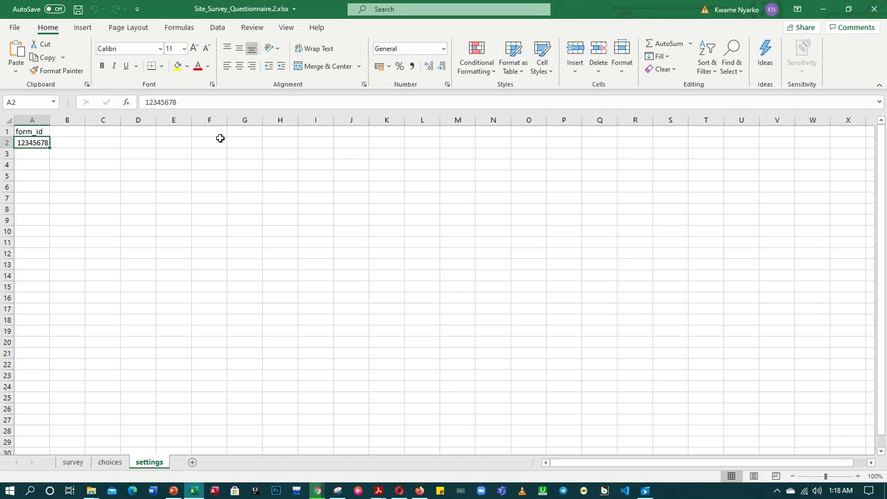
- Set the form_id in cell A2 of the settings sheet to 0092381 and save the workbook
{"action": "double_click", "coordinate": [43, 143]}
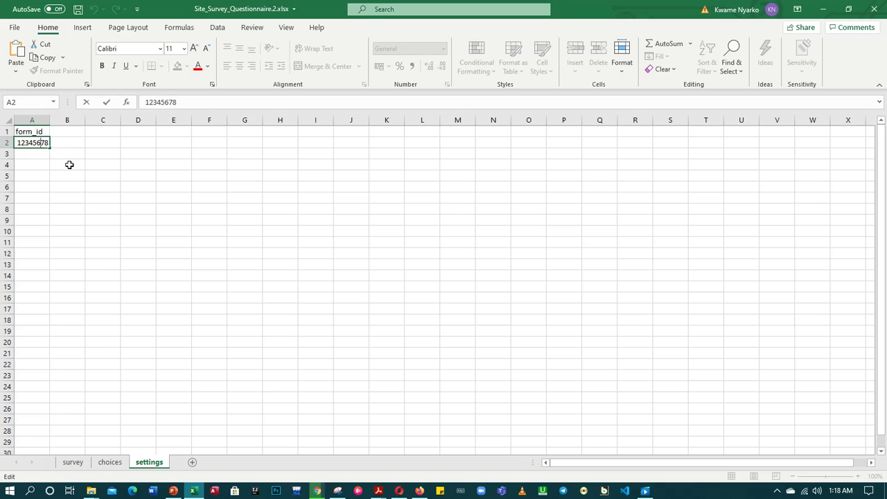
{"action": "key", "text": "BackSpace"}
{"action": "key", "text": "BackSpace"}
{"action": "key", "text": "BackSpace"}
{"action": "key", "text": "BackSpace"}
{"action": "key", "text": "BackSpace"}
{"action": "key", "text": "Delete"}
{"action": "key", "text": "Delete"}
{"action": "type", "text": "009238183"}
{"action": "key", "text": "BackSpace"}
{"action": "key", "text": "BackSpace"}
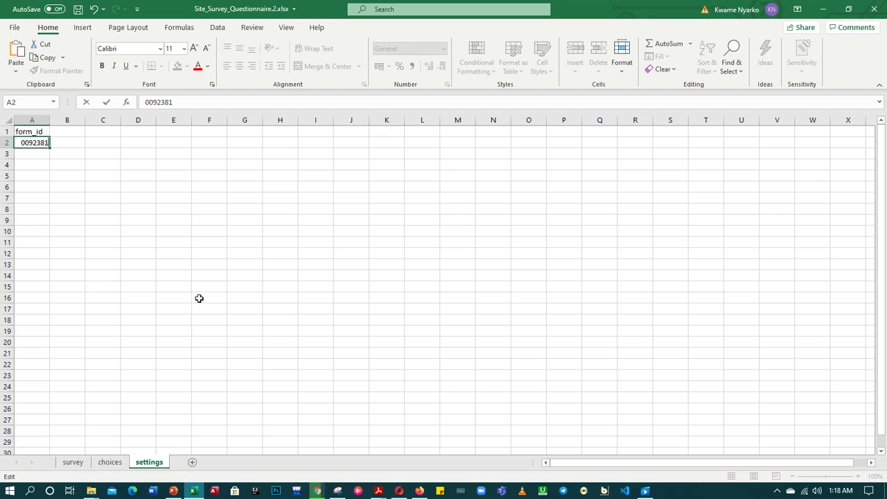
{"action": "key", "text": "ctrl+s"}
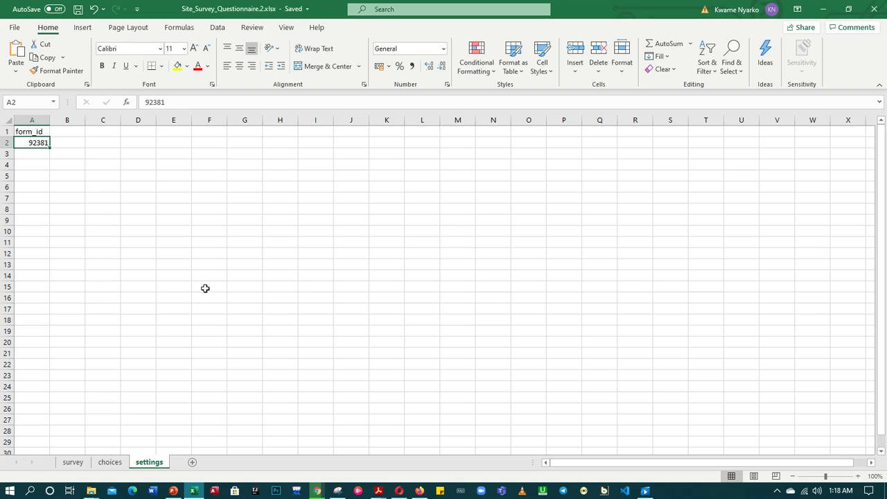
- Set the form_id in cell A2 of the settings sheet to 11000983, save the workbook, and close it
{"action": "double_click", "coordinate": [45, 142]}
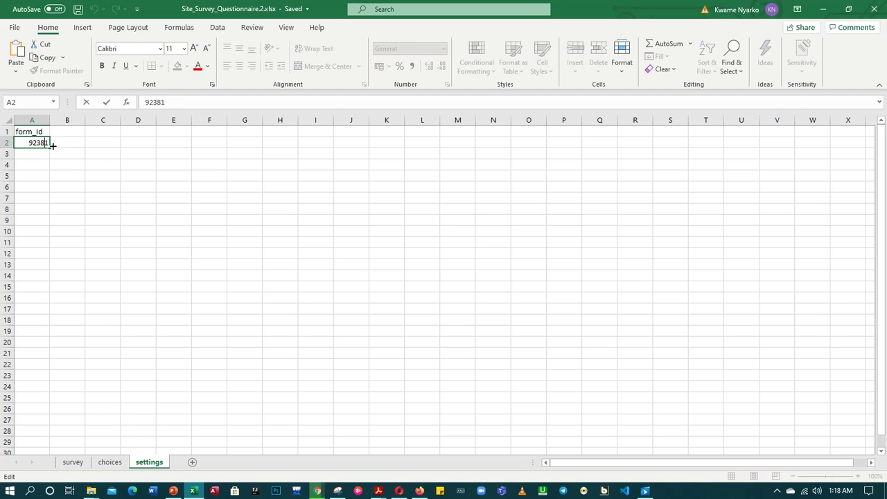
{"action": "key", "text": "BackSpace"}
{"action": "key", "text": "BackSpace"}
{"action": "key", "text": "BackSpace"}
{"action": "type", "text": "11000983"}
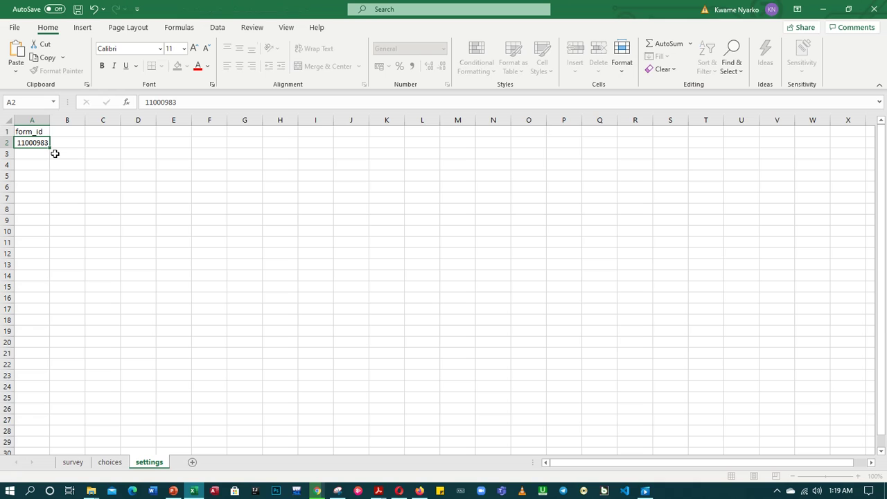
{"action": "key", "text": "ctrl+Return"}
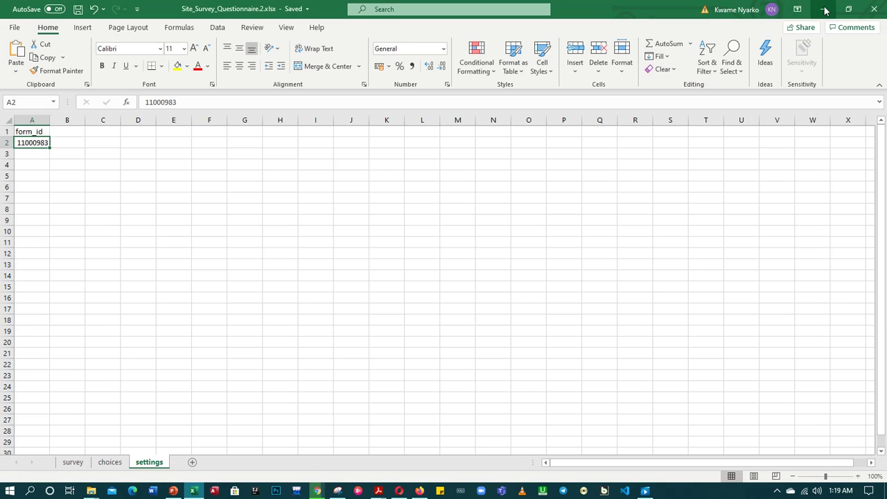
{"action": "left_click", "coordinate": [874, 9]}
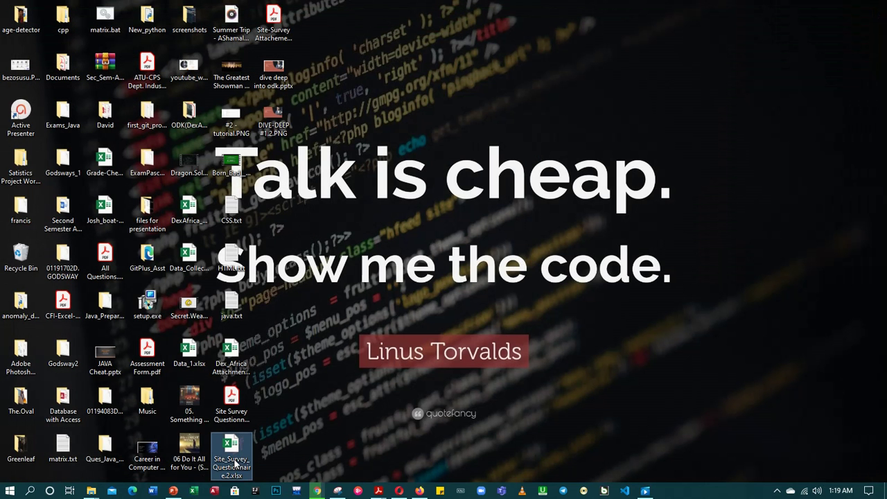
{"action": "left_click", "coordinate": [242, 473]}
{"action": "key", "text": "F2"}
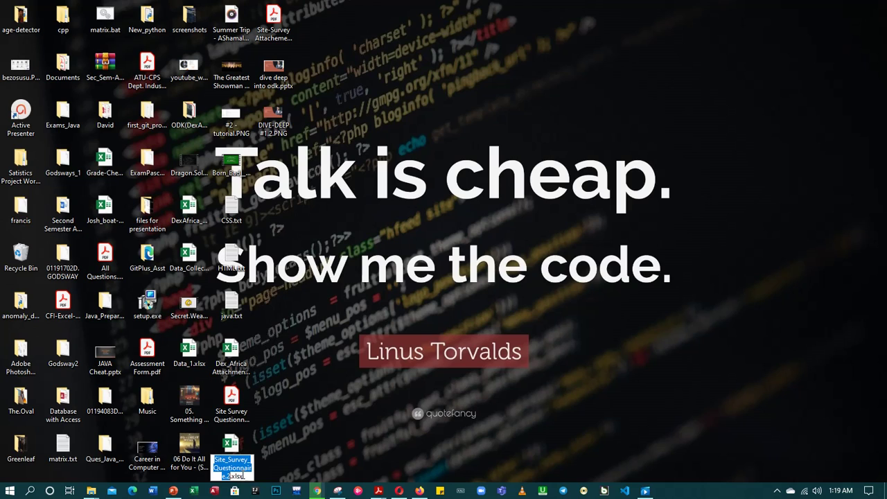
{"action": "left_click", "coordinate": [226, 475]}
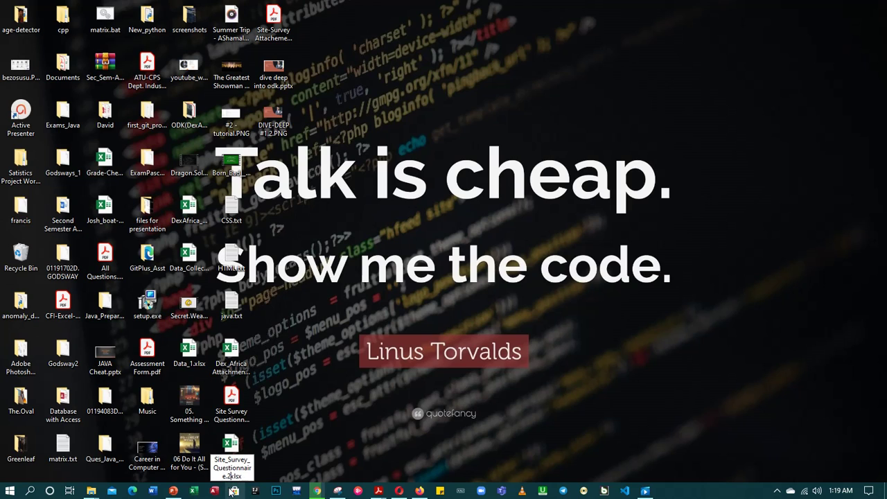
{"action": "key", "text": "BackSpace"}
{"action": "key", "text": "BackSpace"}
{"action": "key", "text": "BackSpace"}
{"action": "key", "text": "BackSpace"}
{"action": "key", "text": "BackSpace"}
{"action": "key", "text": "BackSpace"}
{"action": "key", "text": "BackSpace"}
{"action": "key", "text": "BackSpace"}
{"action": "key", "text": "BackSpace"}
{"action": "key", "text": "BackSpace"}
{"action": "key", "text": "BackSpace"}
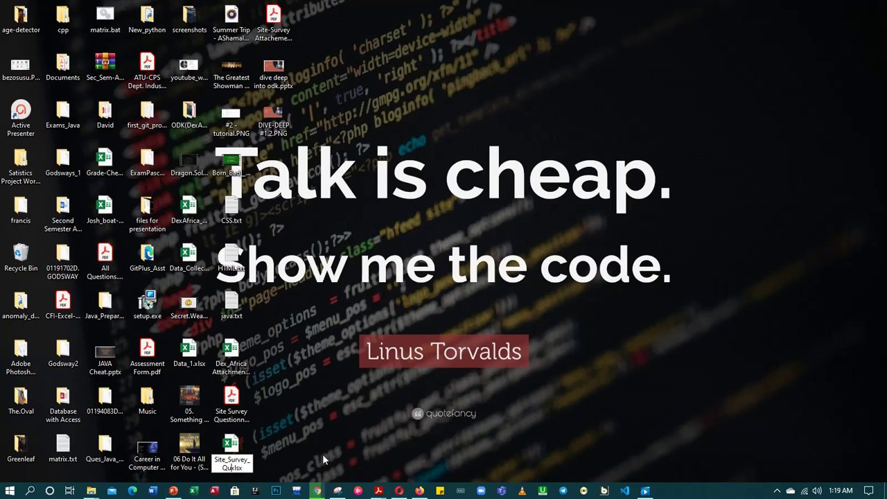
{"action": "key", "text": "BackSpace"}
{"action": "key", "text": "BackSpace"}
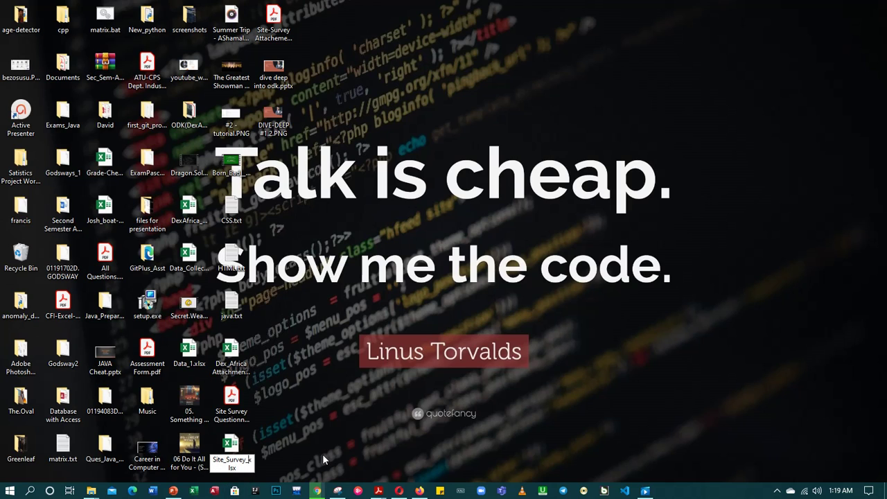
{"action": "key", "text": "BackSpace"}
{"action": "key", "text": "Return"}
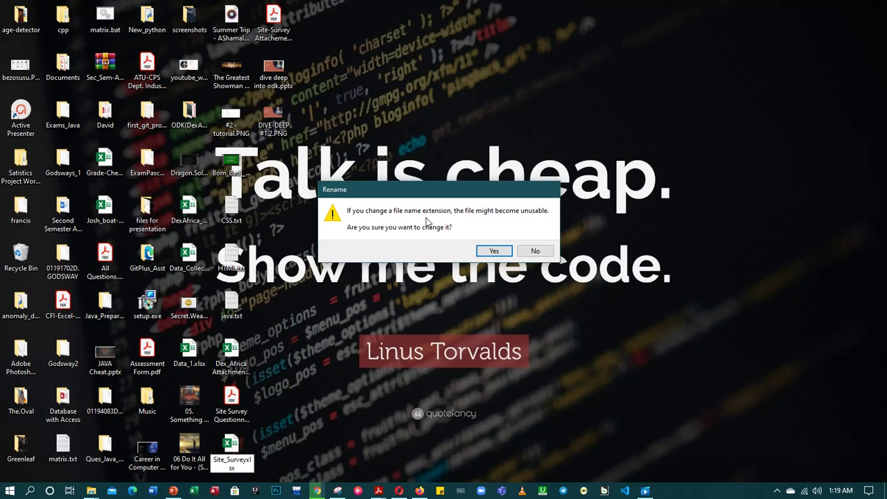
{"action": "left_click", "coordinate": [494, 252]}
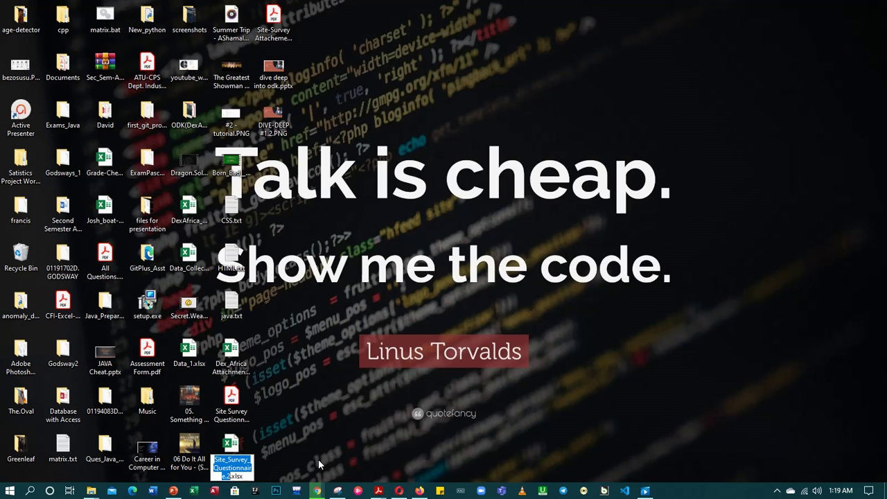
- Rename the desktop workbook Site_Survey_Questionnaire.2.xlsx as site_survey_new.xlsx and refresh the desktop
{"action": "type", "text": "site"}
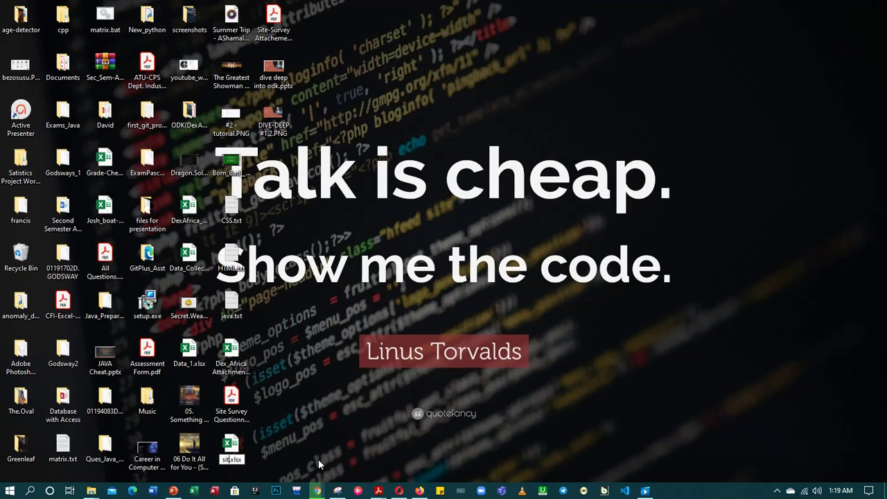
{"action": "type", "text": "_survey"}
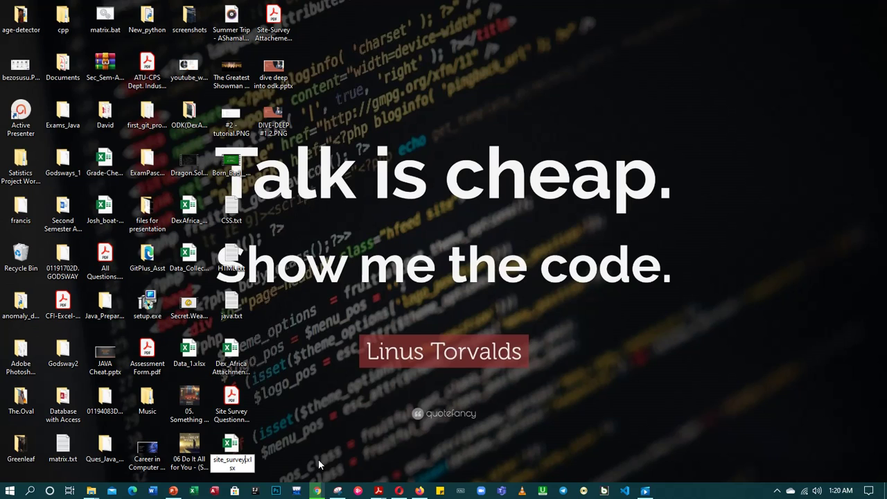
{"action": "type", "text": "_new"}
{"action": "key", "text": "Return"}
{"action": "left_click", "coordinate": [309, 416]}
{"action": "right_click", "coordinate": [324, 410]}
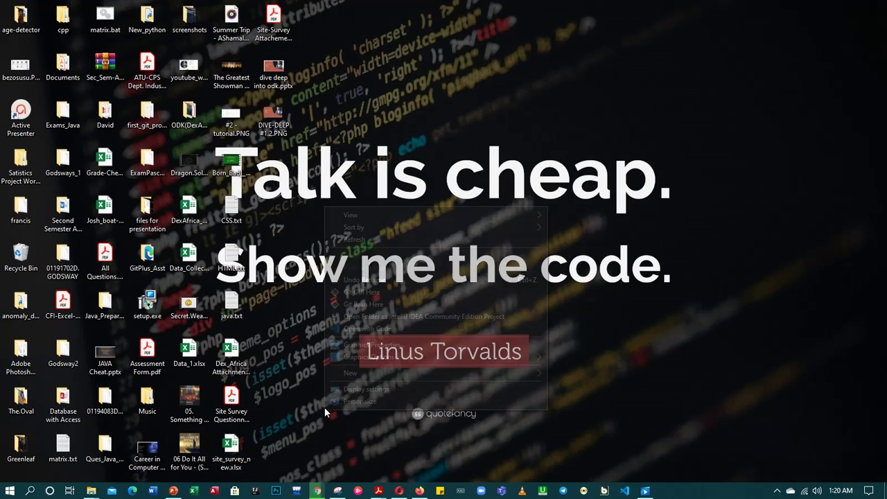
{"action": "left_click", "coordinate": [374, 239]}
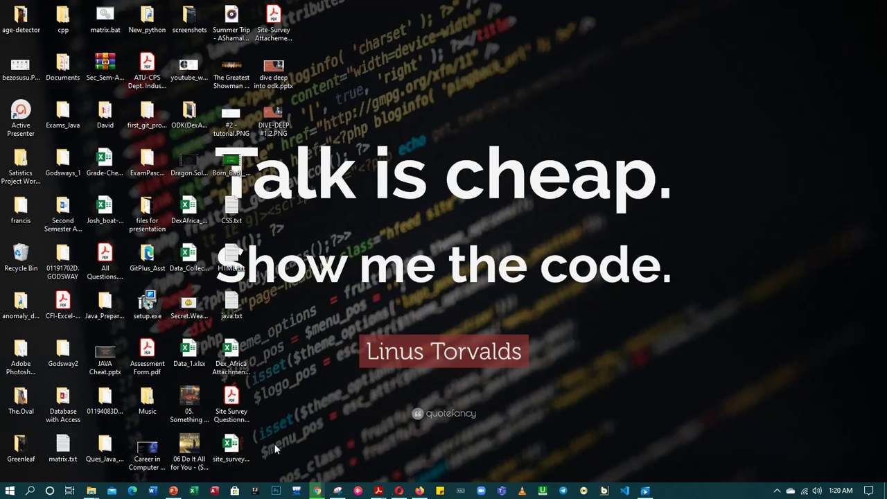
- Open site_survey_new.xlsx to check its form_id, close the workbook, and refresh the desktop
{"action": "left_click", "coordinate": [238, 447]}
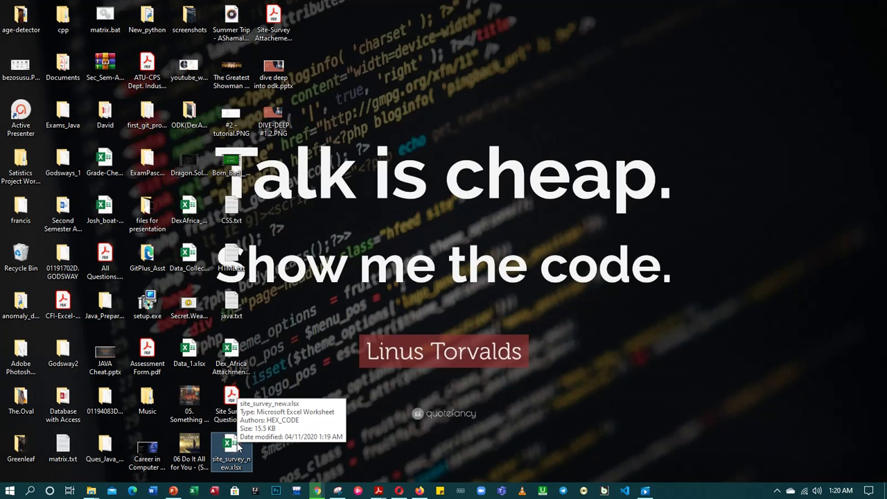
{"action": "double_click", "coordinate": [238, 447]}
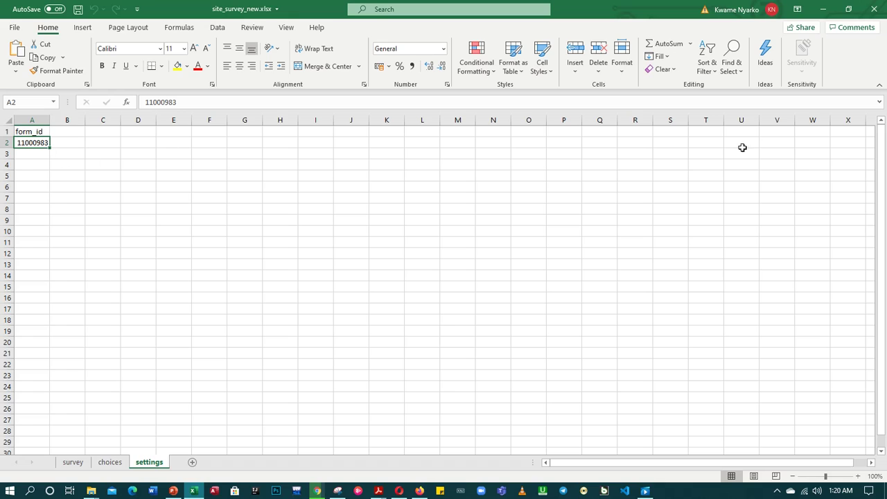
{"action": "left_click", "coordinate": [874, 9]}
{"action": "right_click", "coordinate": [472, 250]}
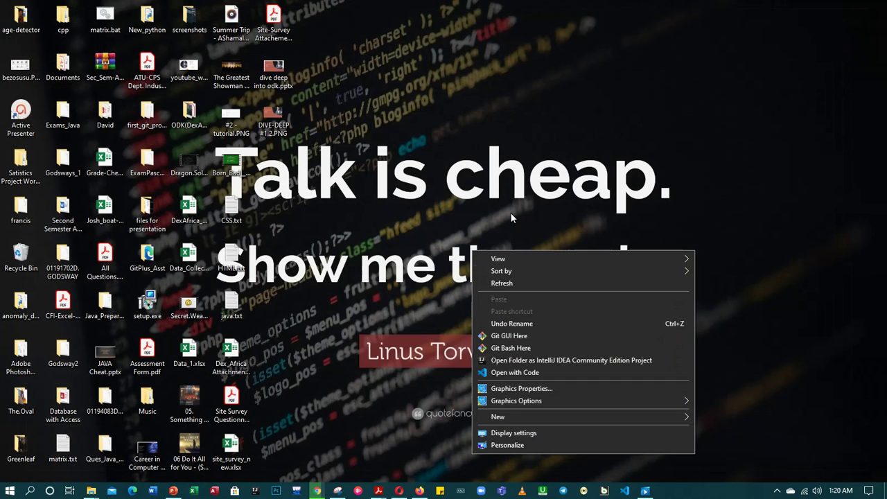
{"action": "left_click", "coordinate": [482, 286]}
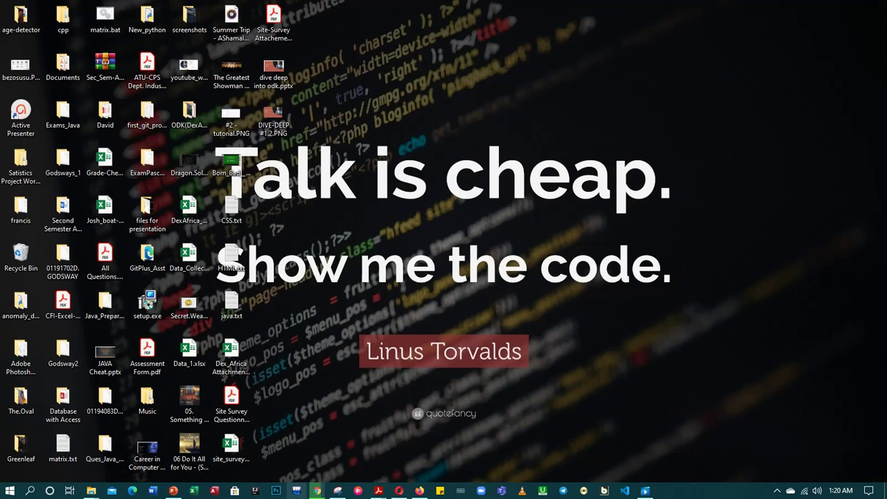
- Upload site_survey_new.xlsx from the desktop as a new form in the Ona project and save it with Active status
{"action": "left_click", "coordinate": [420, 491]}
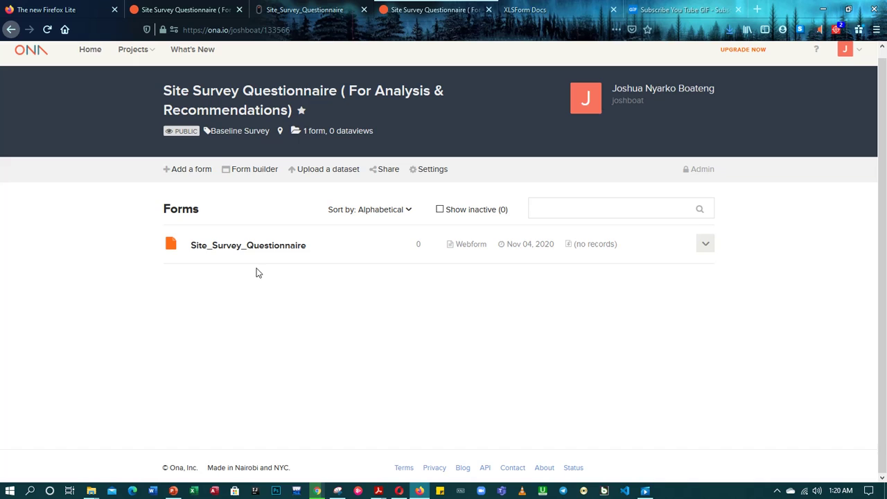
{"action": "left_click", "coordinate": [189, 170]}
{"action": "left_click", "coordinate": [310, 199]}
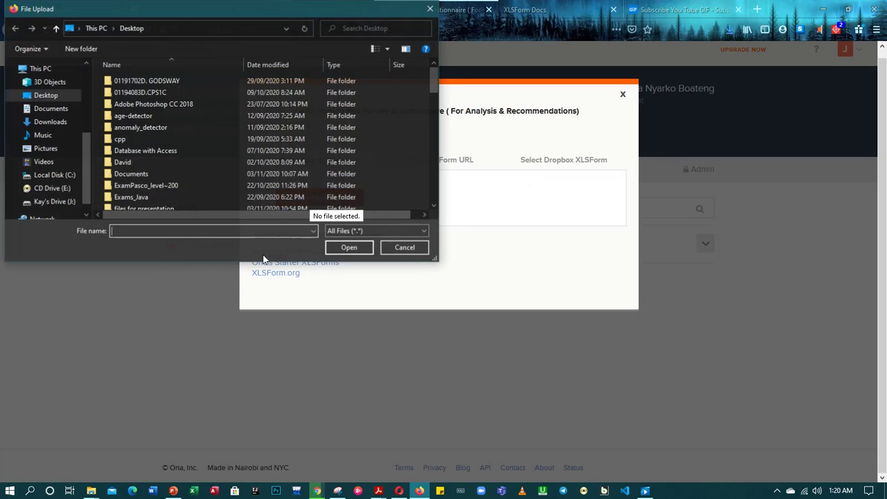
{"action": "scroll", "coordinate": [152, 166], "scroll_direction": "down", "scroll_amount": 10}
{"action": "scroll", "coordinate": [154, 166], "scroll_direction": "down", "scroll_amount": 8}
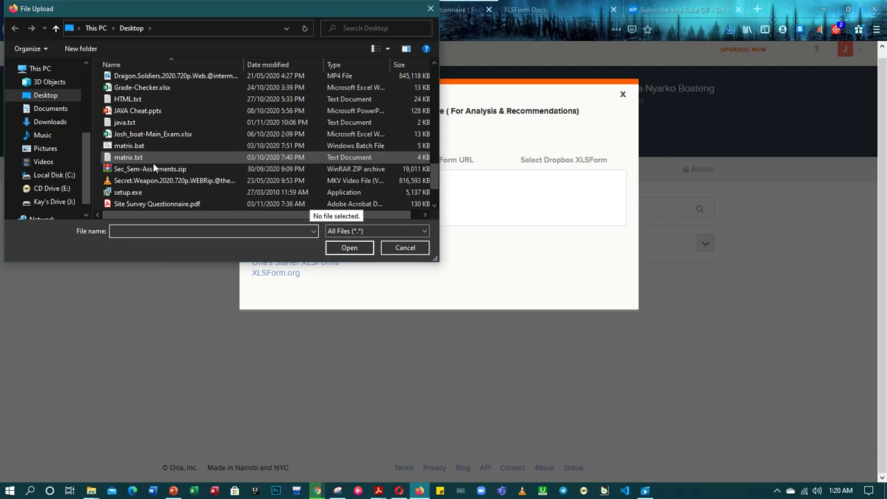
{"action": "scroll", "coordinate": [152, 162], "scroll_direction": "down", "scroll_amount": 1}
{"action": "left_click", "coordinate": [145, 180]}
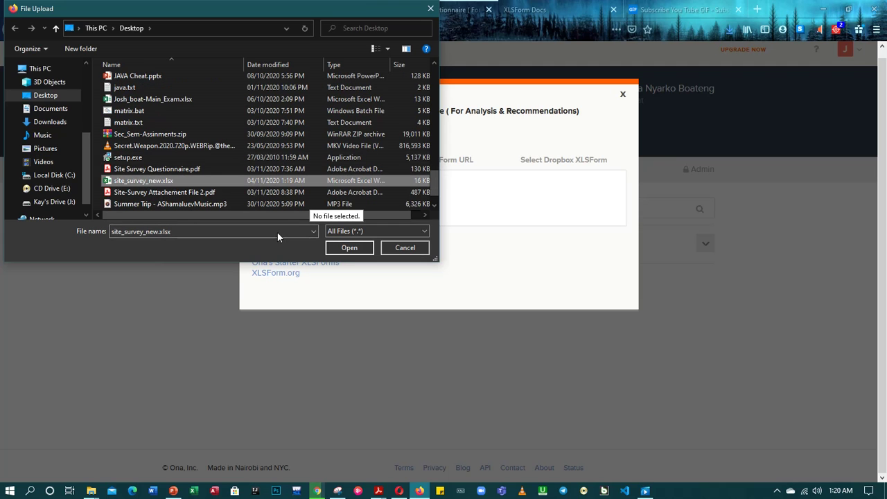
{"action": "left_click", "coordinate": [349, 247]}
{"action": "left_click", "coordinate": [317, 240]}
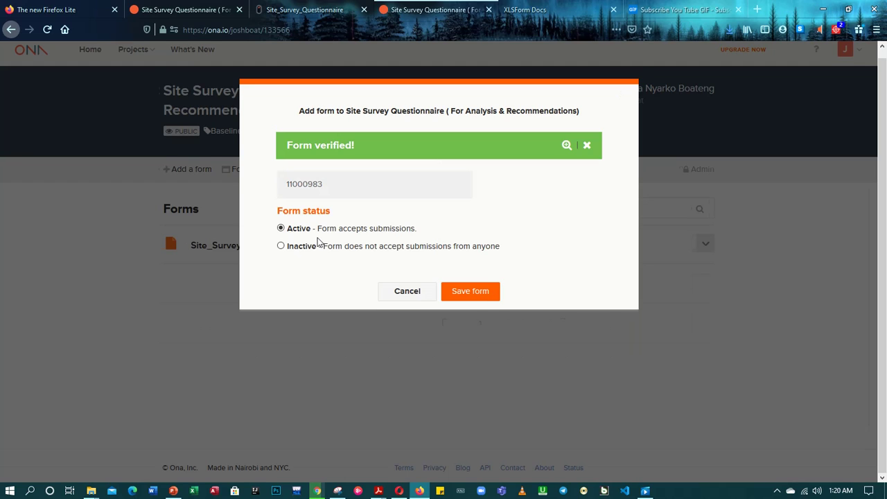
{"action": "left_click", "coordinate": [483, 293]}
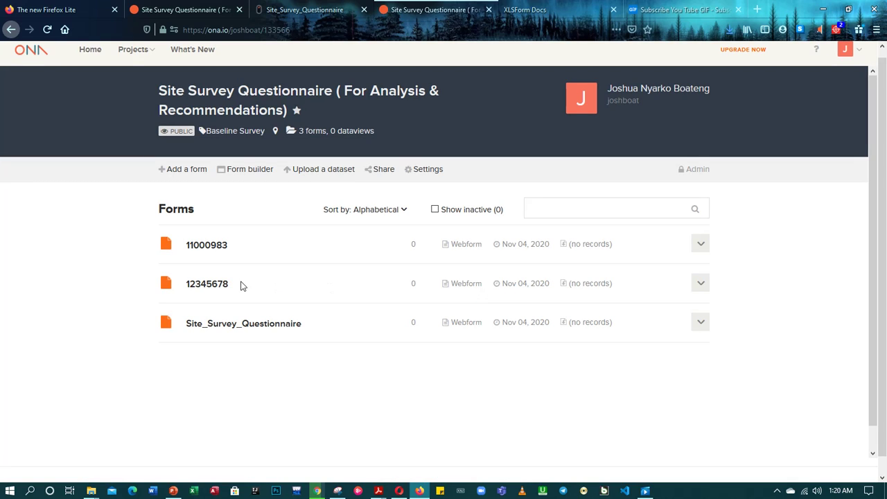
- Open the webform of form 12345678 and review its questions from Company Name through the transformer section
{"action": "scroll", "coordinate": [377, 233], "scroll_direction": "up", "scroll_amount": 1}
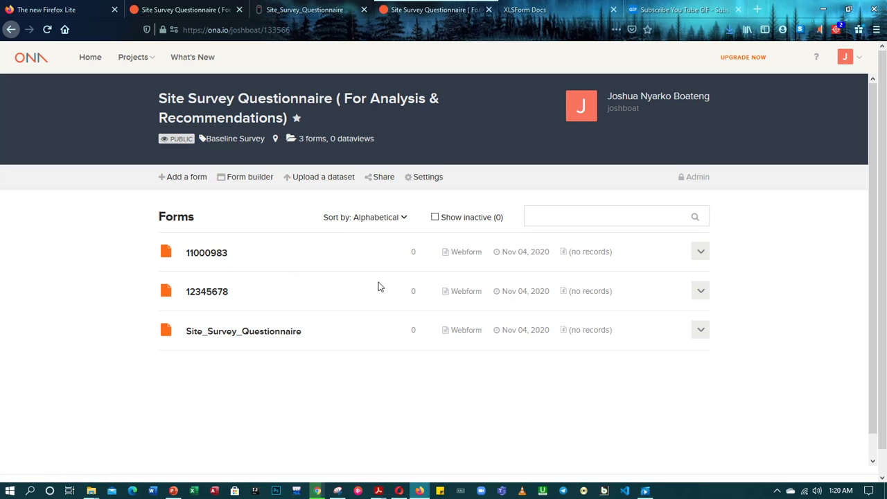
{"action": "left_click", "coordinate": [460, 297]}
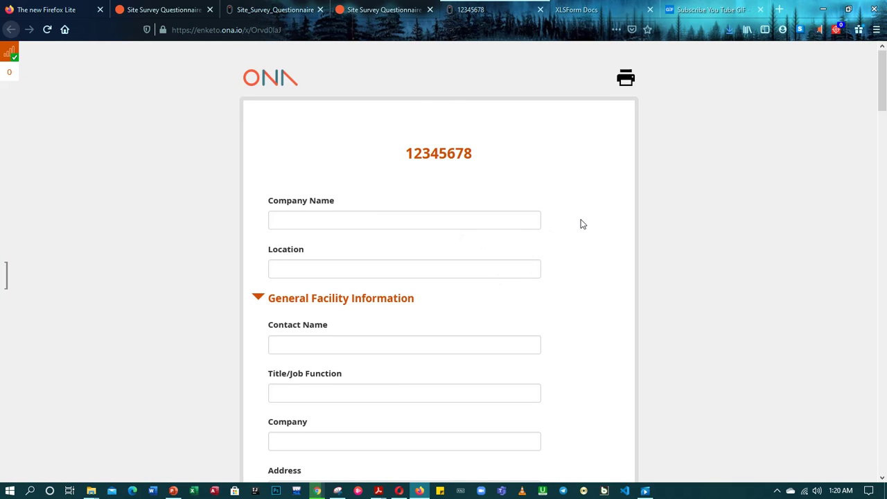
{"action": "scroll", "coordinate": [582, 224], "scroll_direction": "down", "scroll_amount": 3}
{"action": "scroll", "coordinate": [583, 221], "scroll_direction": "up", "scroll_amount": 3}
{"action": "scroll", "coordinate": [525, 194], "scroll_direction": "down", "scroll_amount": 3}
{"action": "scroll", "coordinate": [525, 192], "scroll_direction": "up", "scroll_amount": 3}
{"action": "scroll", "coordinate": [505, 198], "scroll_direction": "down", "scroll_amount": 10}
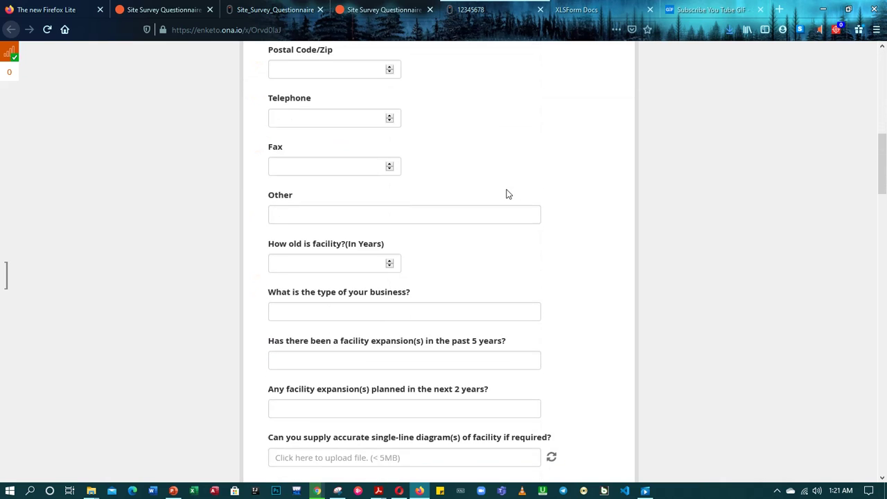
{"action": "scroll", "coordinate": [505, 194], "scroll_direction": "down", "scroll_amount": 9}
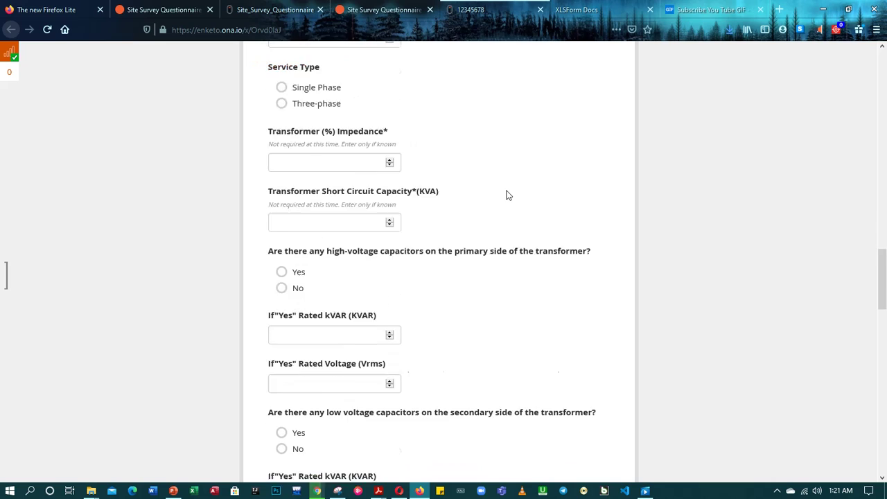
{"action": "scroll", "coordinate": [506, 194], "scroll_direction": "up", "scroll_amount": 6}
{"action": "scroll", "coordinate": [506, 194], "scroll_direction": "up", "scroll_amount": 13}
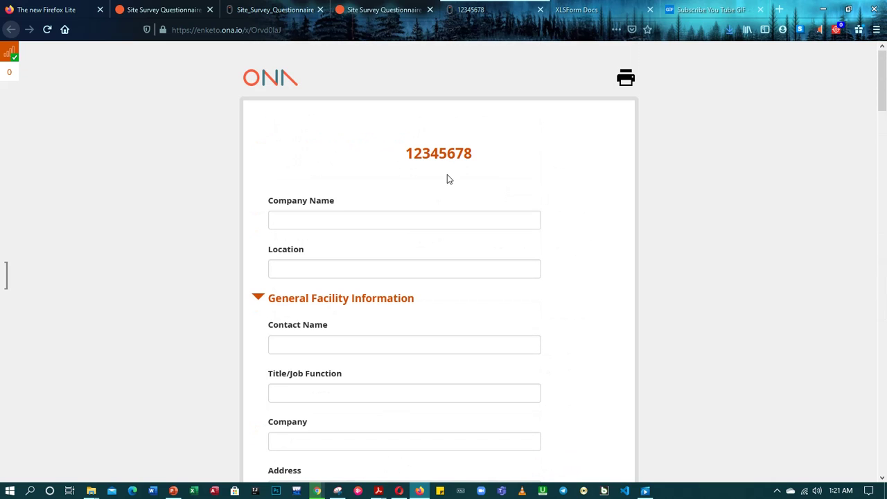
- Highlight the title 12345678 at the head of the webform to examine it
{"action": "left_click_drag", "start_coordinate": [473, 151], "coordinate": [402, 152]}
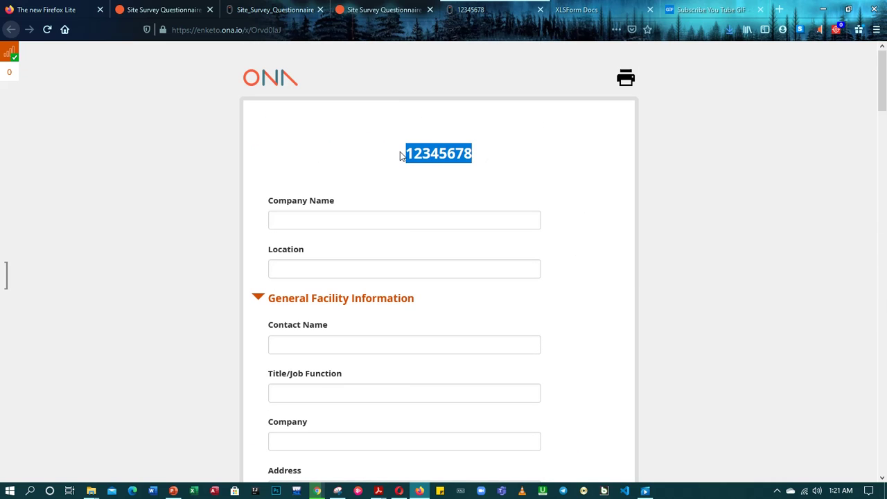
{"action": "left_click", "coordinate": [487, 157]}
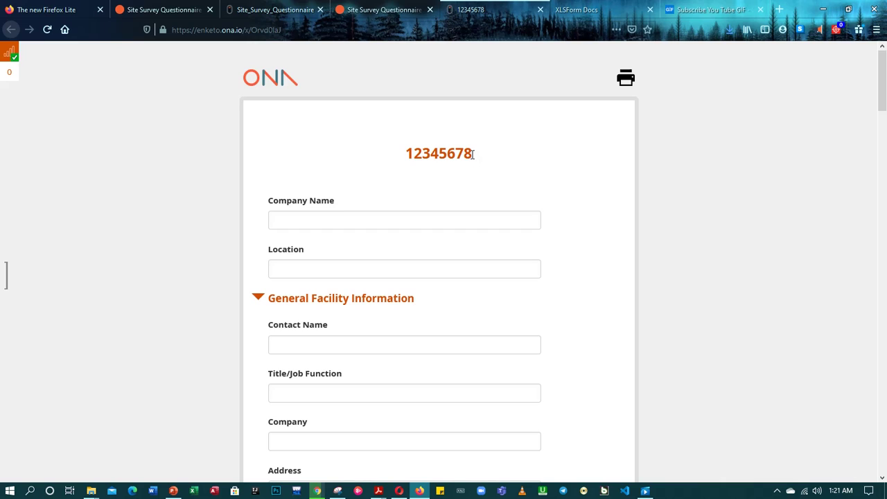
{"action": "left_click_drag", "start_coordinate": [474, 154], "coordinate": [404, 153]}
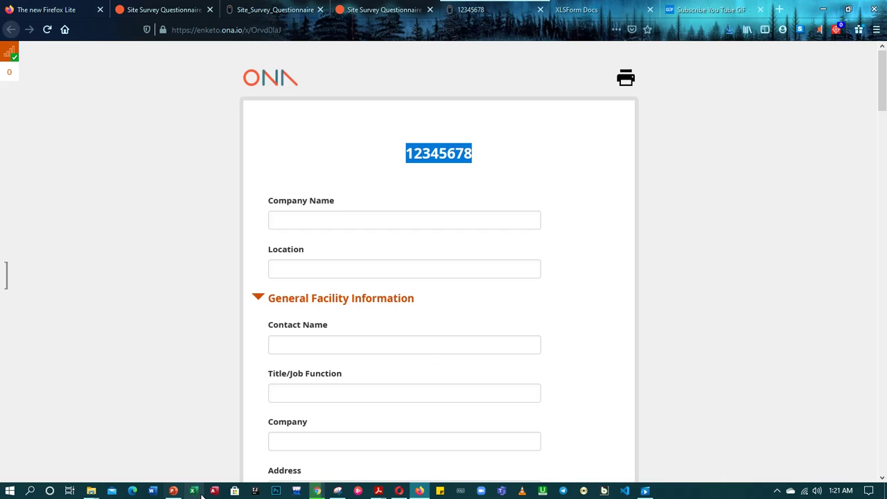
{"action": "left_click", "coordinate": [580, 128]}
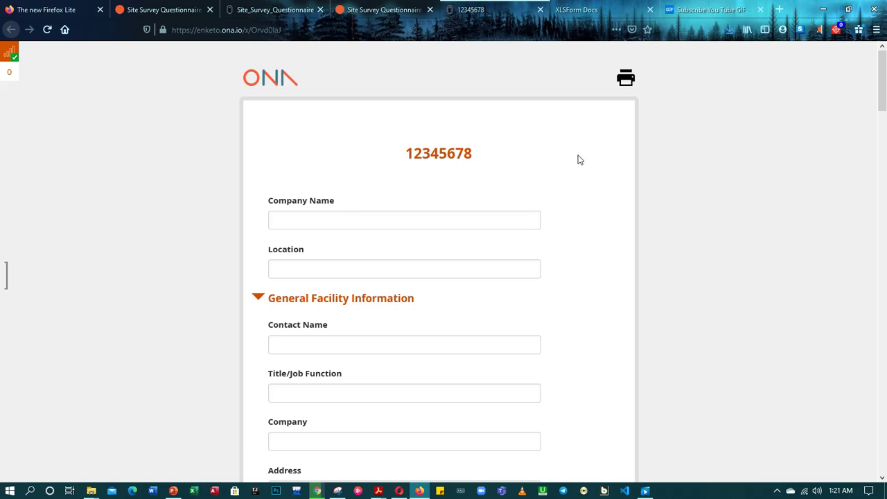
- Open site_survey_new.xlsx from the desktop and insert an empty column before form_id on the settings sheet
{"action": "left_click", "coordinate": [822, 10]}
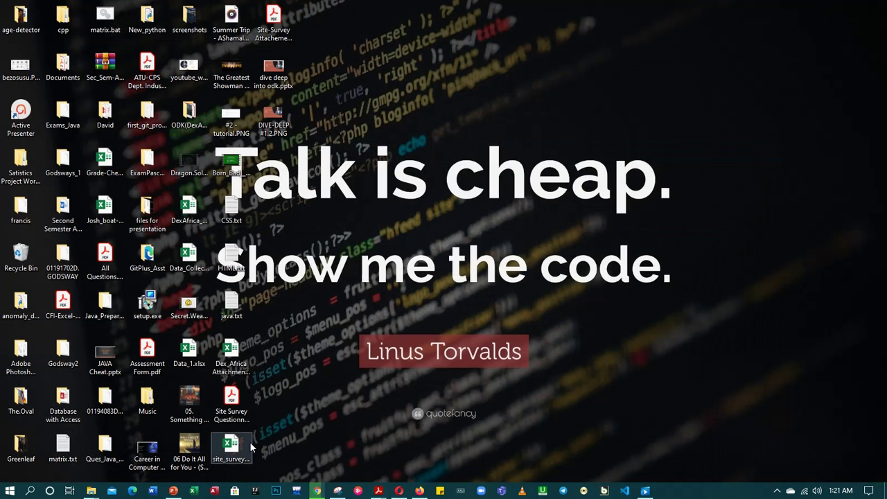
{"action": "left_click", "coordinate": [239, 447]}
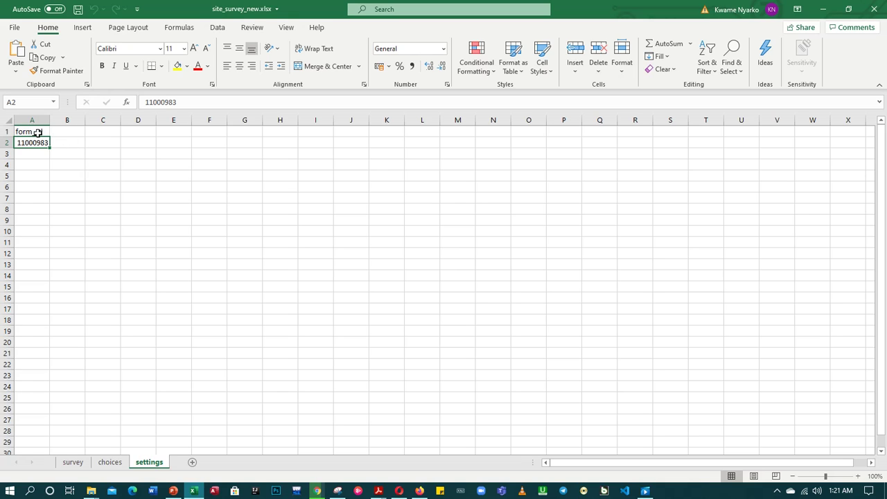
{"action": "left_click", "coordinate": [69, 132]}
{"action": "left_click", "coordinate": [38, 132]}
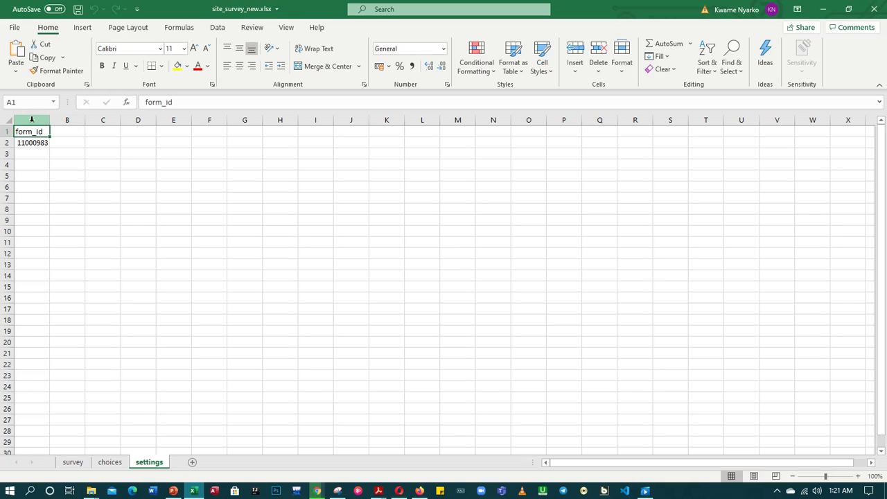
{"action": "right_click", "coordinate": [28, 120]}
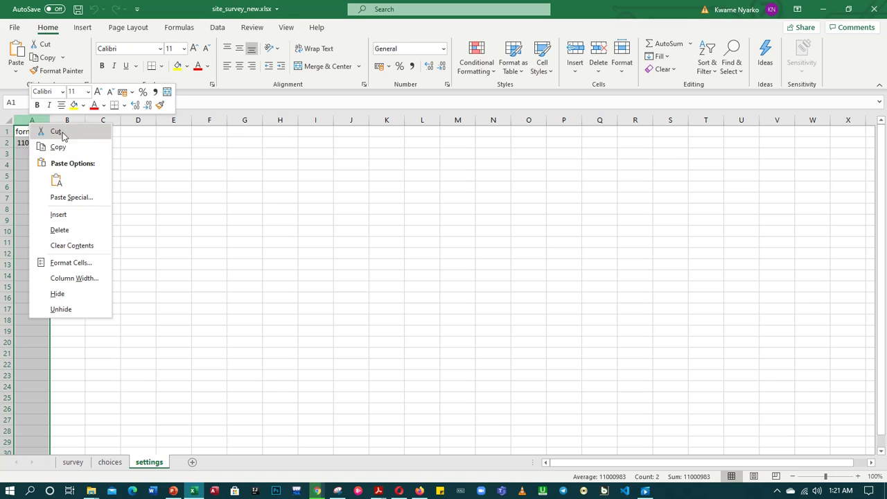
{"action": "left_click", "coordinate": [58, 215]}
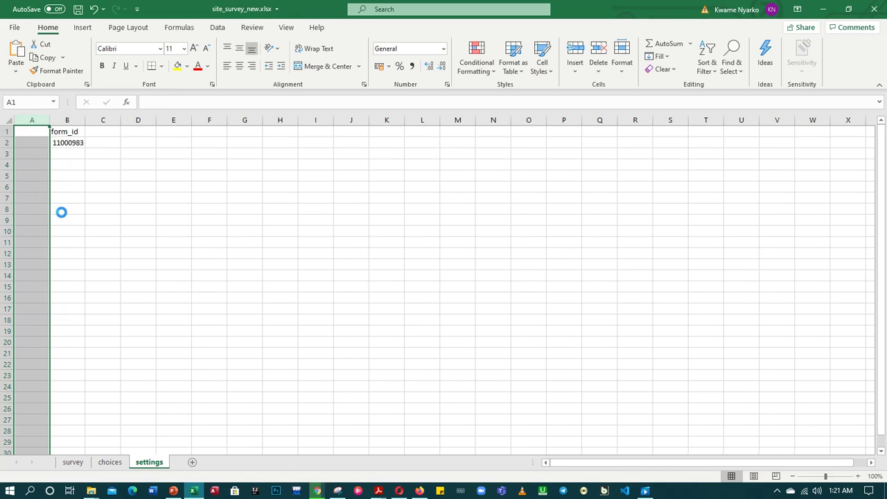
{"action": "left_click", "coordinate": [108, 135]}
- Enter the header form_title in cell A1 of the settings sheet, keeping form_id as the header in B1
{"action": "left_click", "coordinate": [39, 132]}
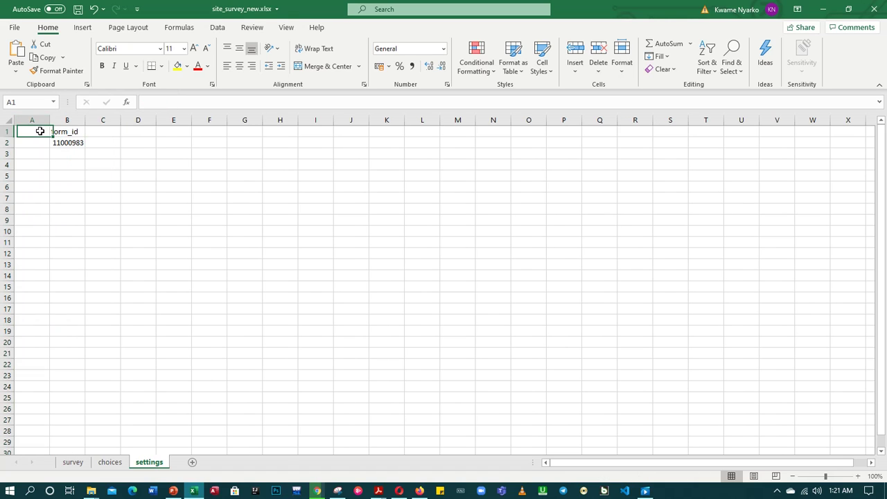
{"action": "type", "text": "form"}
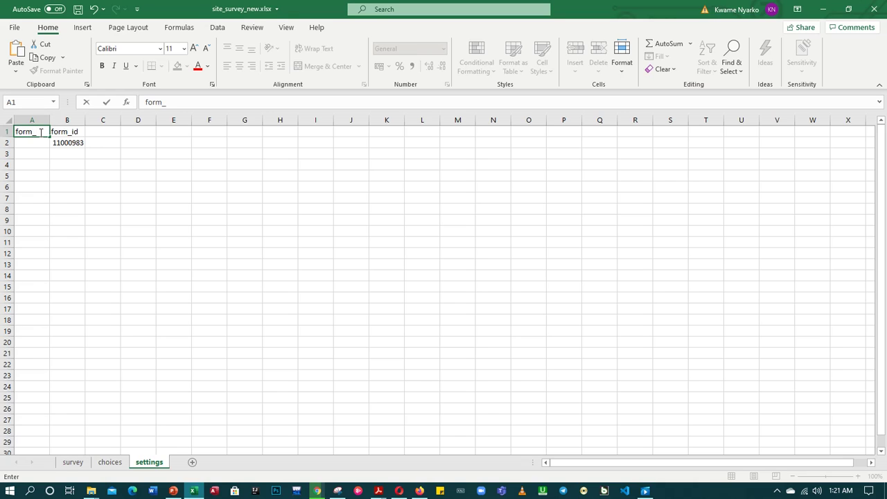
{"action": "type", "text": "_title"}
{"action": "key", "text": "Tab"}
{"action": "type", "text": "form_id"}
{"action": "left_click", "coordinate": [76, 196]}
{"action": "left_click", "coordinate": [35, 147]}
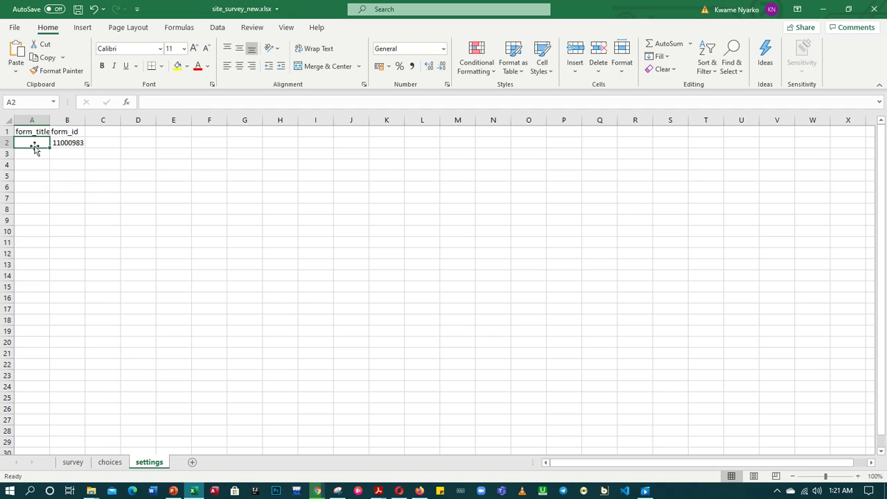
- Try the placeholder title dnksdlhnsklgs in cell A2 under form_title, and erase it
{"action": "type", "text": "dnksdlhnsklgs"}
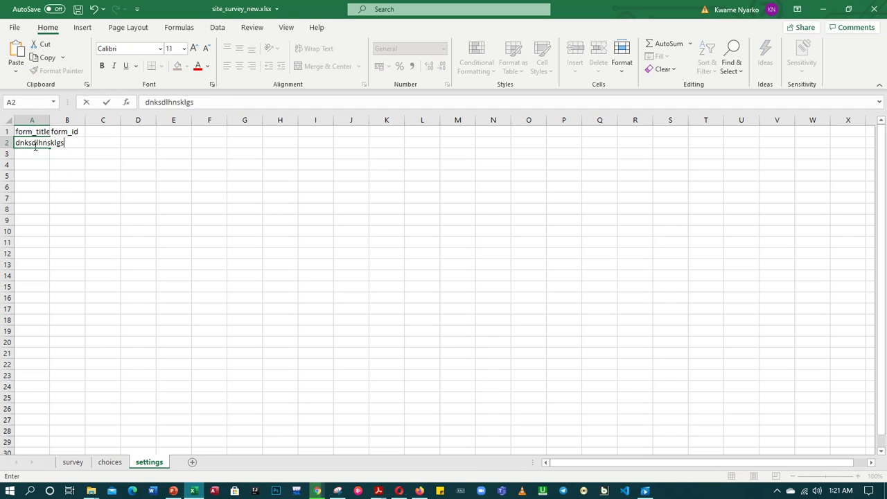
{"action": "key", "text": "BackSpace"}
{"action": "key", "text": "BackSpace"}
{"action": "key", "text": "BackSpace"}
{"action": "key", "text": "BackSpace"}
{"action": "key", "text": "BackSpace"}
{"action": "key", "text": "BackSpace"}
{"action": "key", "text": "BackSpace"}
{"action": "key", "text": "BackSpace"}
{"action": "key", "text": "BackSpace"}
{"action": "key", "text": "BackSpace"}
{"action": "key", "text": "BackSpace"}
{"action": "key", "text": "BackSpace"}
{"action": "key", "text": "BackSpace"}
{"action": "left_click", "coordinate": [204, 119]}
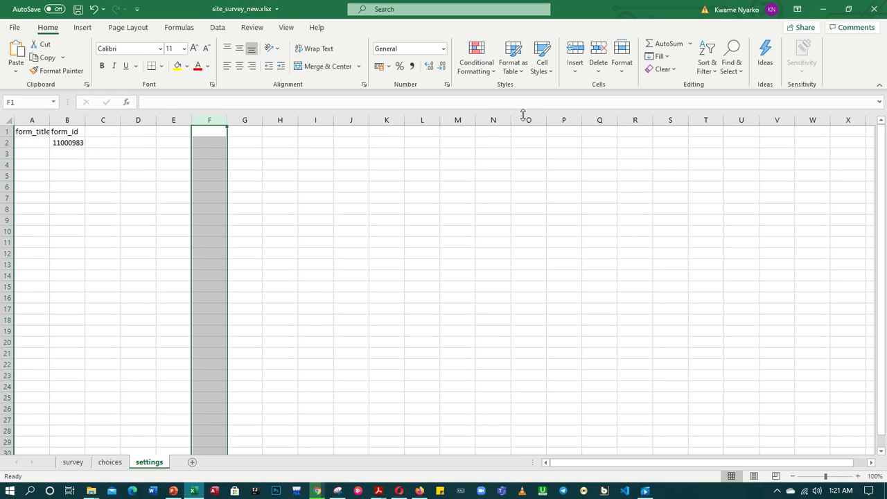
- Close site_survey_new.xlsx without saving the changes and switch back to the webform in Firefox
{"action": "left_click", "coordinate": [873, 9]}
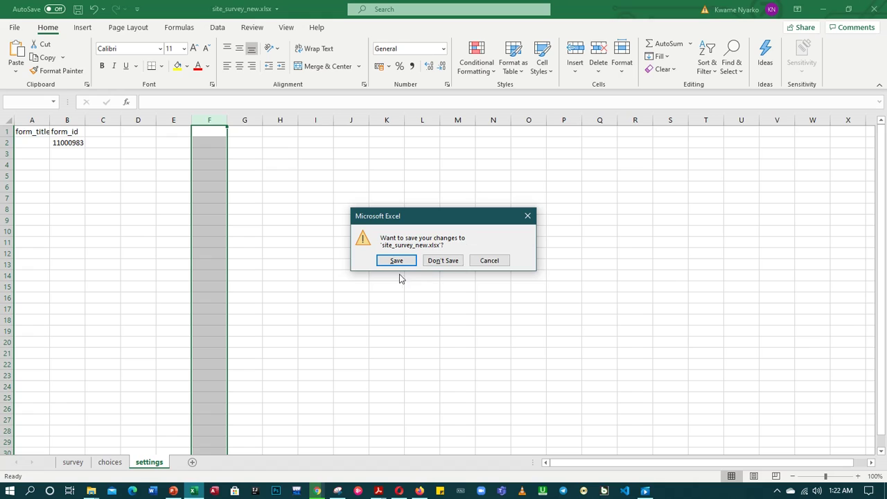
{"action": "left_click", "coordinate": [437, 260]}
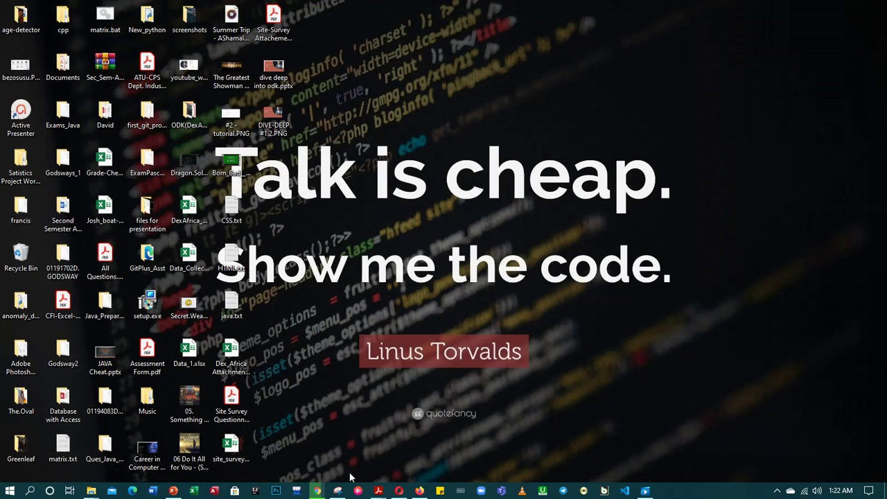
{"action": "left_click", "coordinate": [419, 491]}
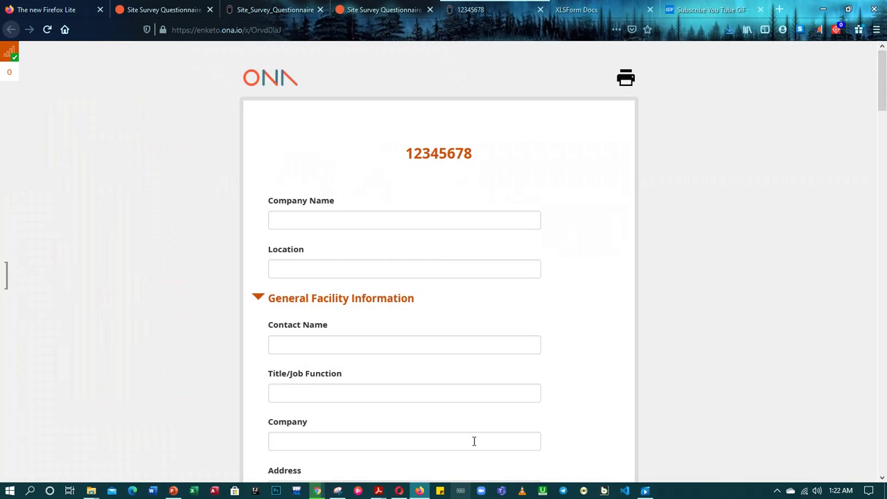
- Look through the webform's question groups down to the Save Draft and Submit options
{"action": "scroll", "coordinate": [447, 263], "scroll_direction": "down", "scroll_amount": 15}
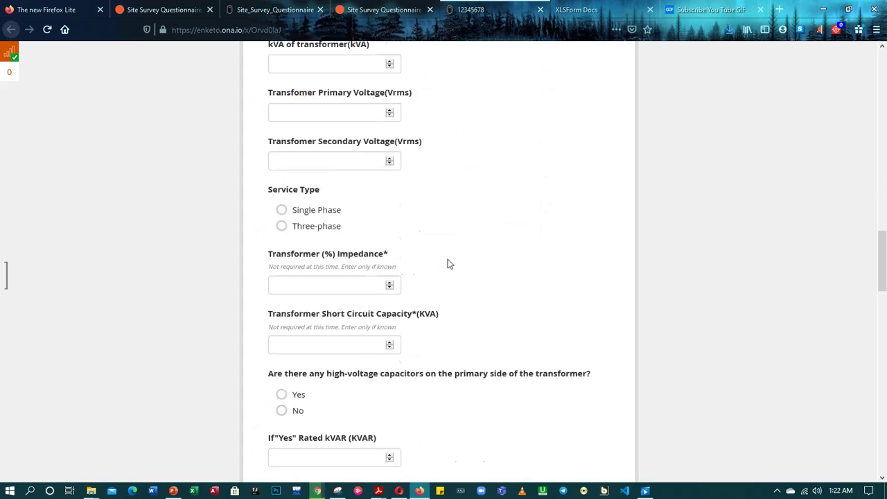
{"action": "scroll", "coordinate": [447, 264], "scroll_direction": "down", "scroll_amount": 20}
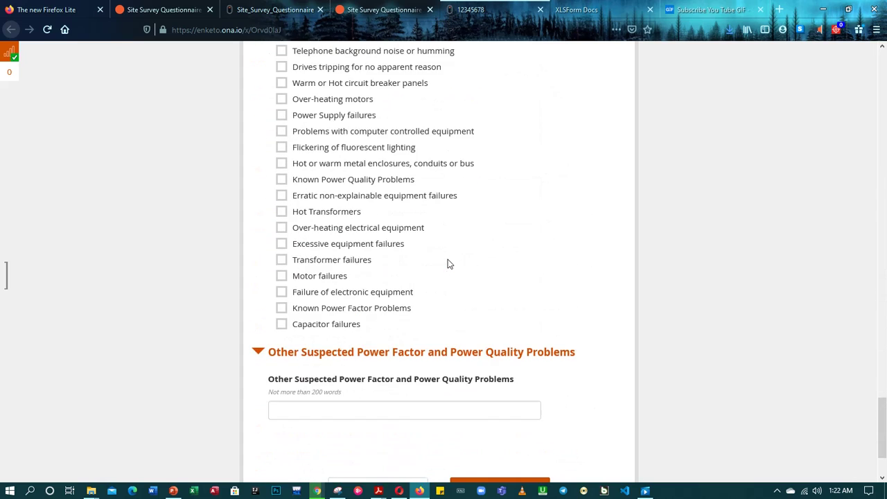
{"action": "scroll", "coordinate": [447, 263], "scroll_direction": "down", "scroll_amount": 2}
{"action": "scroll", "coordinate": [487, 332], "scroll_direction": "up", "scroll_amount": 10}
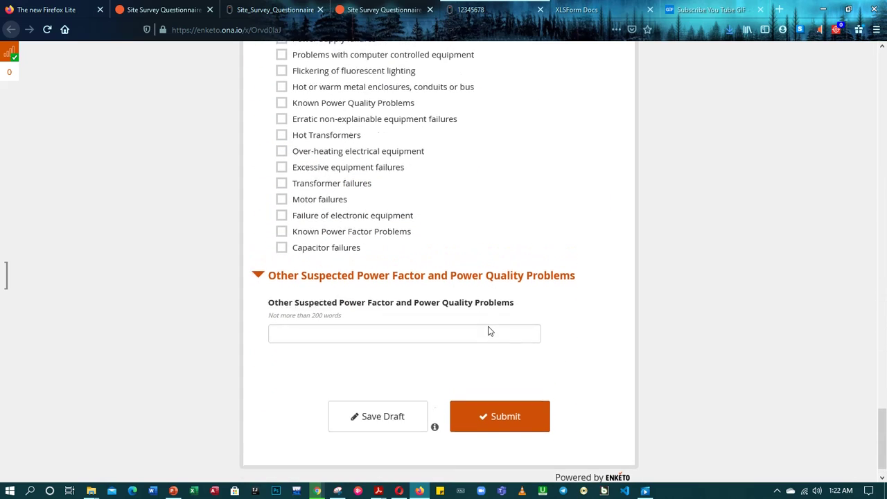
{"action": "scroll", "coordinate": [488, 332], "scroll_direction": "up", "scroll_amount": 10}
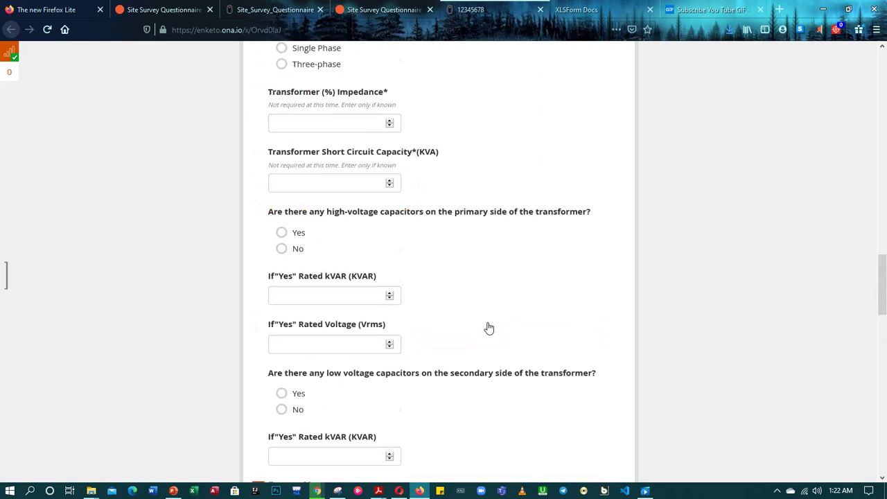
- Examine the hints under Types of Equipment in Facility, Typical Symptoms of Poor Power Quality, and Other Suspected Power Factor and Power Quality Problems
{"action": "scroll", "coordinate": [487, 318], "scroll_direction": "down", "scroll_amount": 6}
{"action": "scroll", "coordinate": [487, 316], "scroll_direction": "down", "scroll_amount": 5}
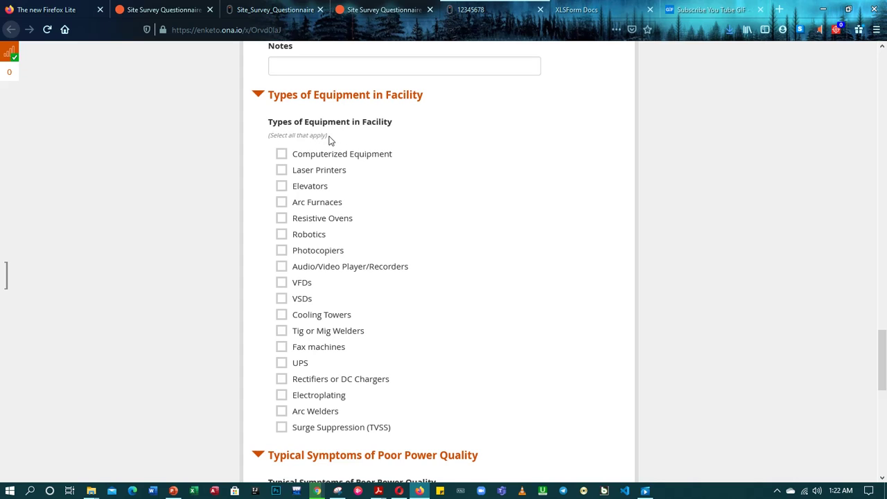
{"action": "left_click_drag", "start_coordinate": [308, 137], "coordinate": [273, 137]}
{"action": "scroll", "coordinate": [435, 281], "scroll_direction": "down", "scroll_amount": 3}
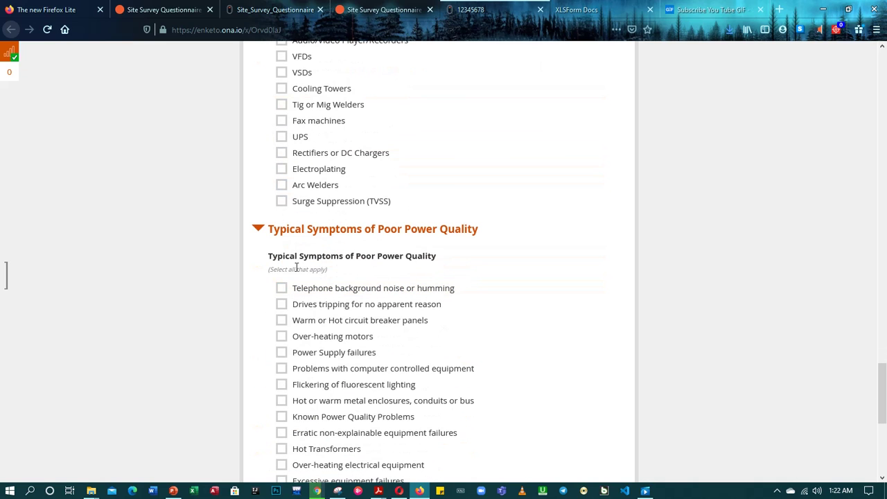
{"action": "left_click_drag", "start_coordinate": [330, 274], "coordinate": [268, 271]}
{"action": "scroll", "coordinate": [493, 283], "scroll_direction": "down", "scroll_amount": 5}
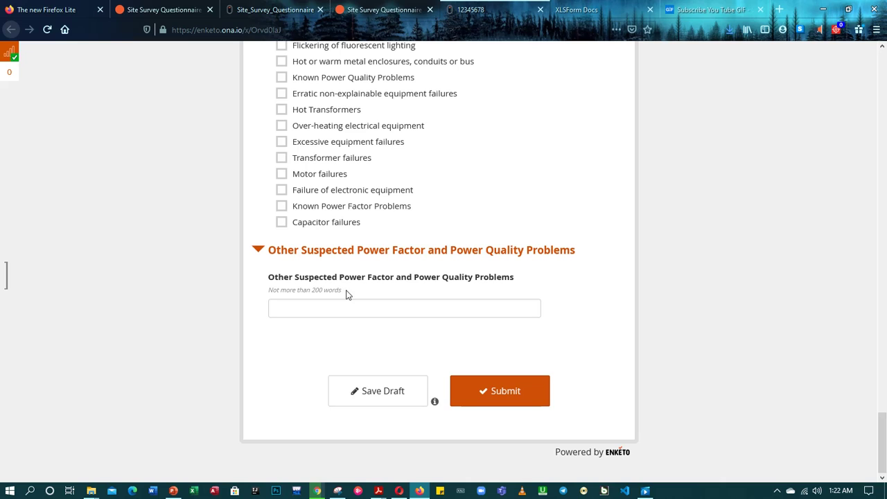
{"action": "left_click", "coordinate": [346, 294]}
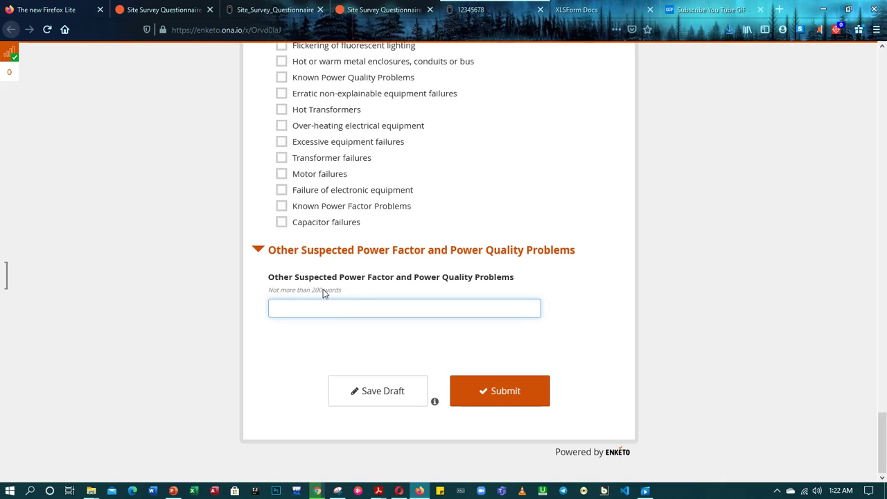
{"action": "mouse_move", "coordinate": [350, 292]}
{"action": "left_mouse_down"}
{"action": "mouse_move", "coordinate": [293, 291]}
{"action": "mouse_move", "coordinate": [351, 297]}
{"action": "left_mouse_up"}
- Print all pages of the webform with the Microsoft Print to PDF printer after checking the available printers
{"action": "scroll", "coordinate": [412, 274], "scroll_direction": "up", "scroll_amount": 20}
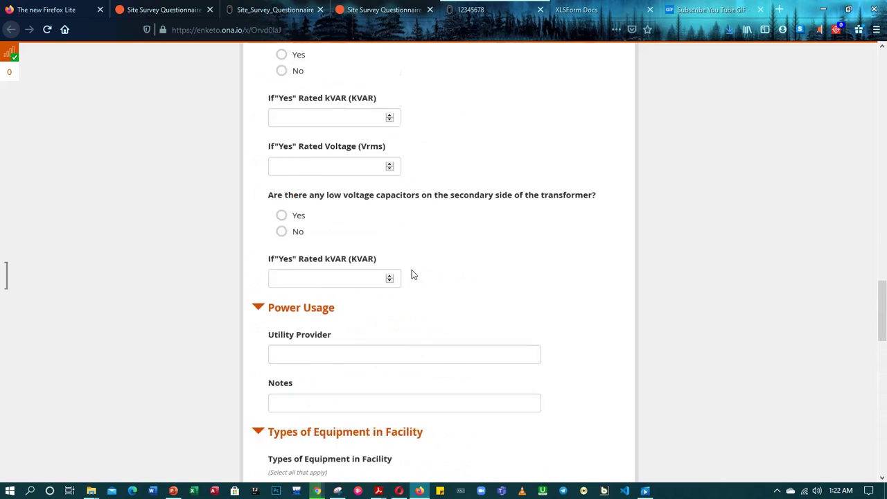
{"action": "scroll", "coordinate": [411, 274], "scroll_direction": "up", "scroll_amount": 5}
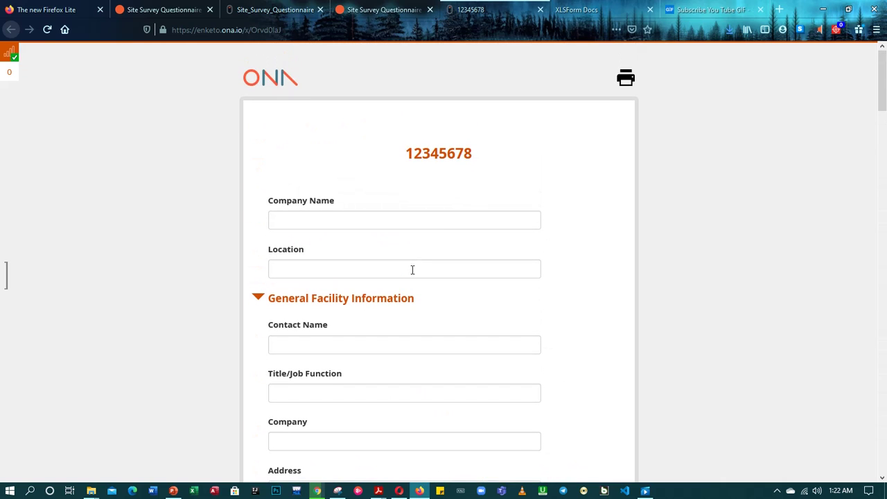
{"action": "left_click", "coordinate": [625, 79]}
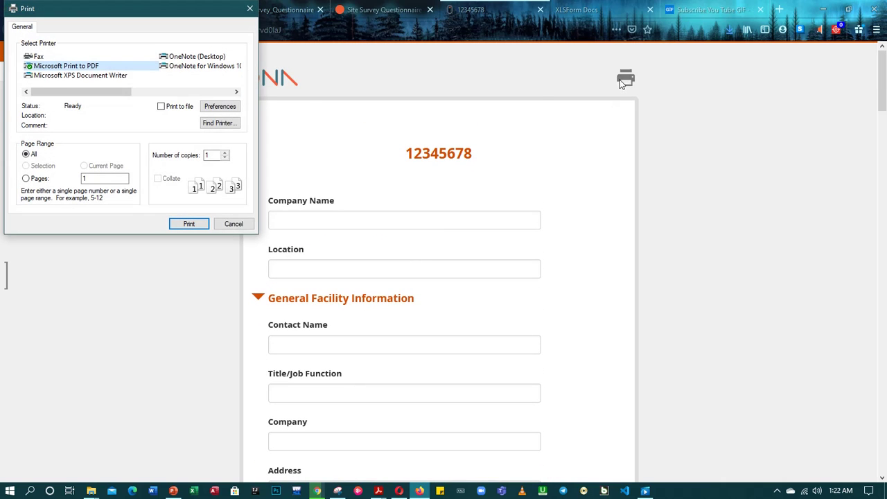
{"action": "left_click_drag", "start_coordinate": [124, 91], "coordinate": [224, 106]}
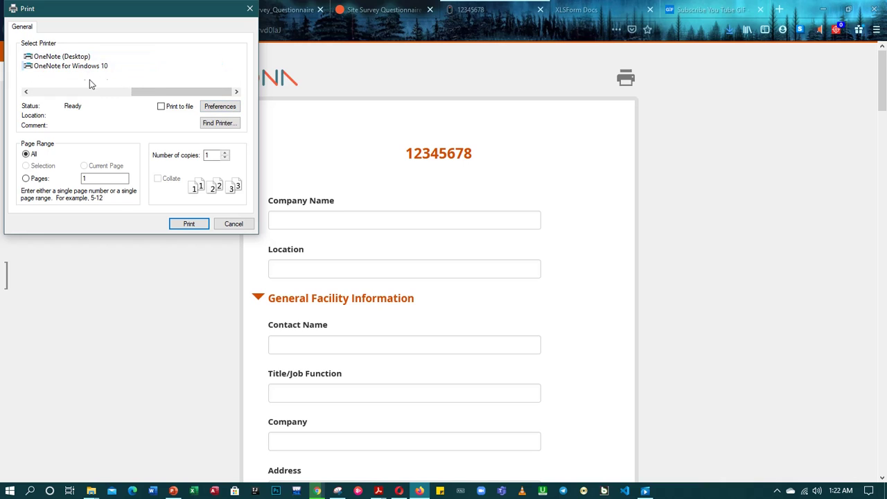
{"action": "left_click_drag", "start_coordinate": [153, 93], "coordinate": [10, 92]}
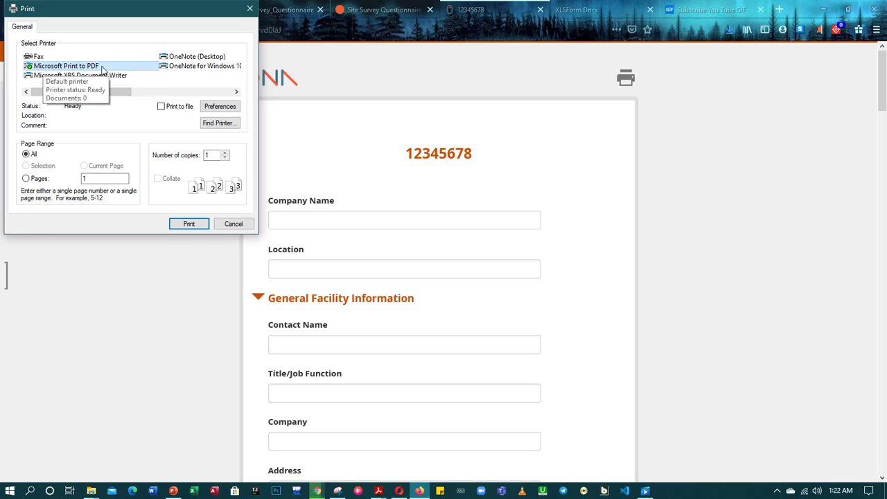
{"action": "left_click", "coordinate": [188, 224]}
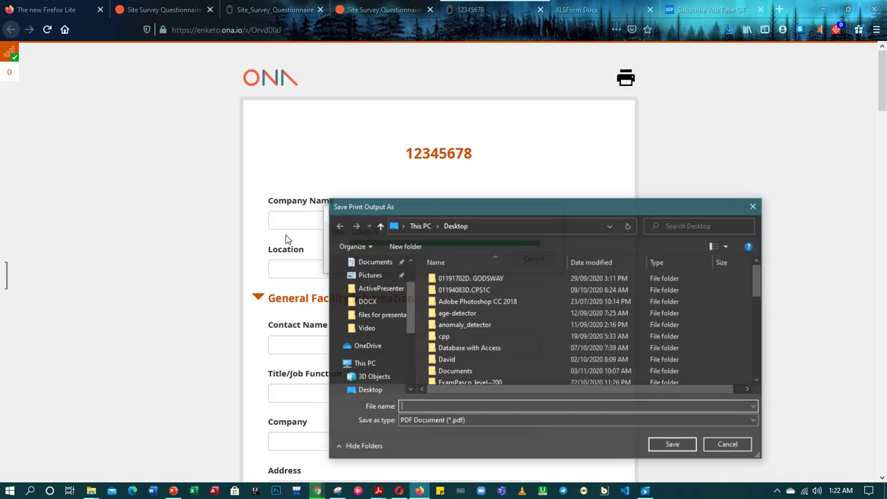
- Save the print output to the Desktop as a PDF document named site_new
{"action": "scroll", "coordinate": [475, 298], "scroll_direction": "down", "scroll_amount": 5}
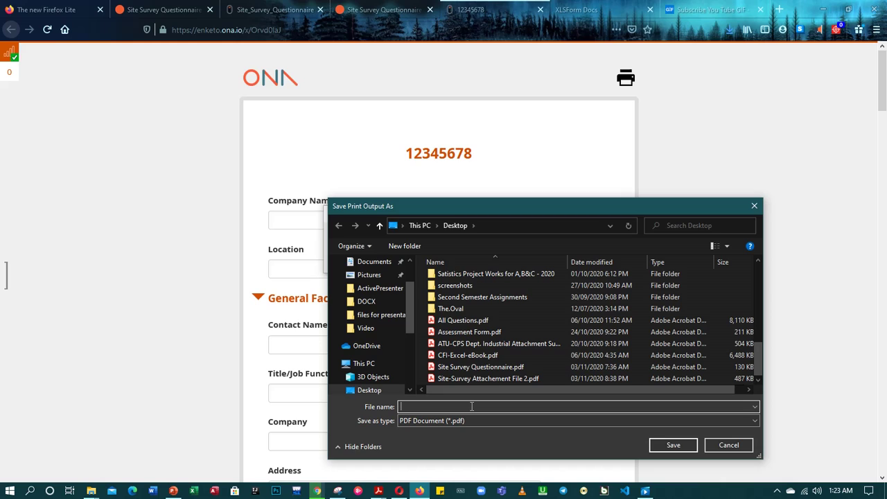
{"action": "type", "text": "ite"}
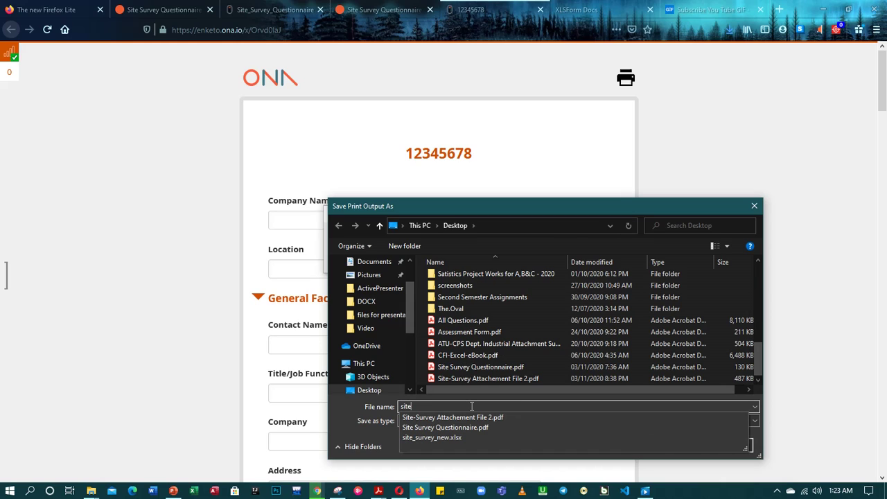
{"action": "type", "text": "_"}
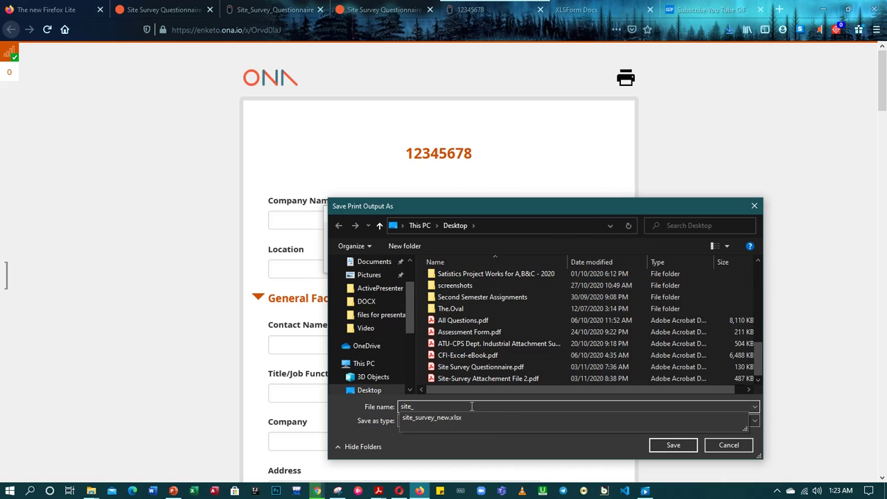
{"action": "type", "text": "new"}
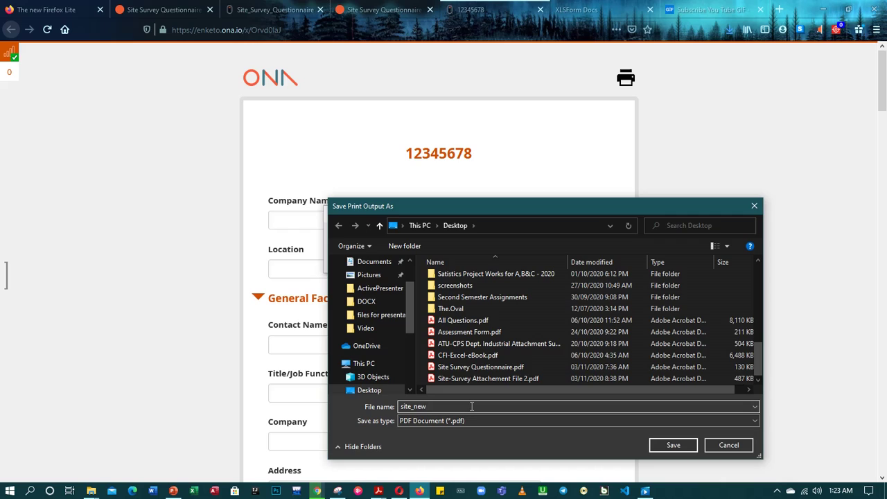
{"action": "key", "text": "Return"}
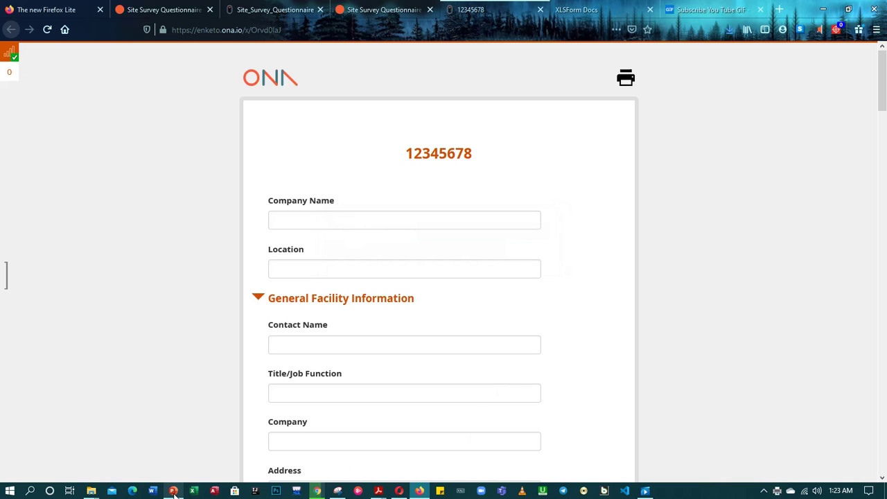
- Open site_new.pdf from the desktop in Adobe Acrobat Reader and look through its questions as far as the transformer details
{"action": "left_click", "coordinate": [823, 10]}
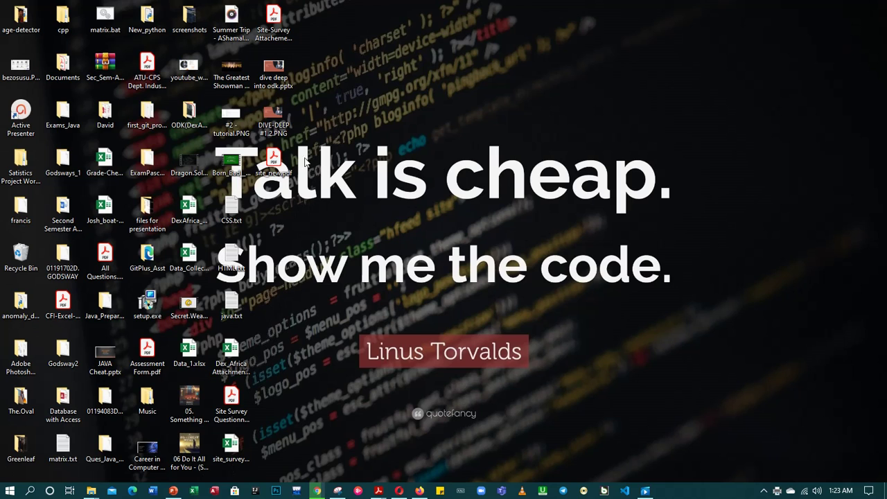
{"action": "double_click", "coordinate": [275, 161]}
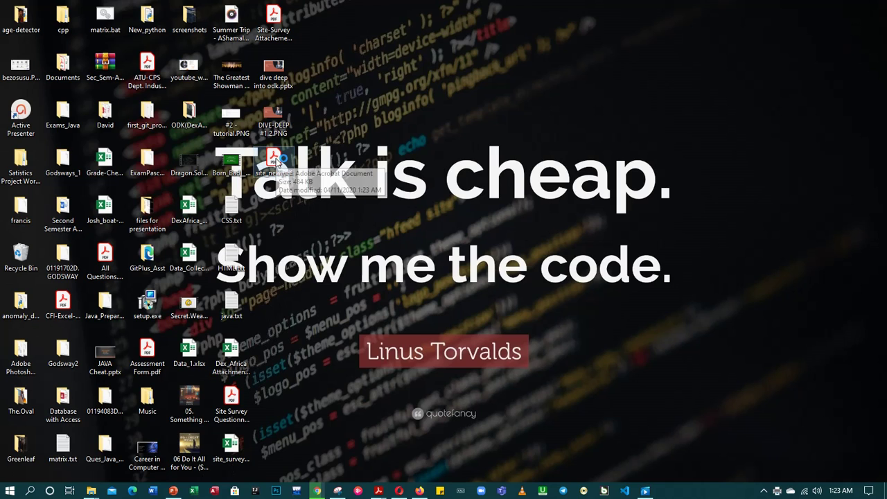
{"action": "scroll", "coordinate": [311, 187], "scroll_direction": "down", "scroll_amount": 2}
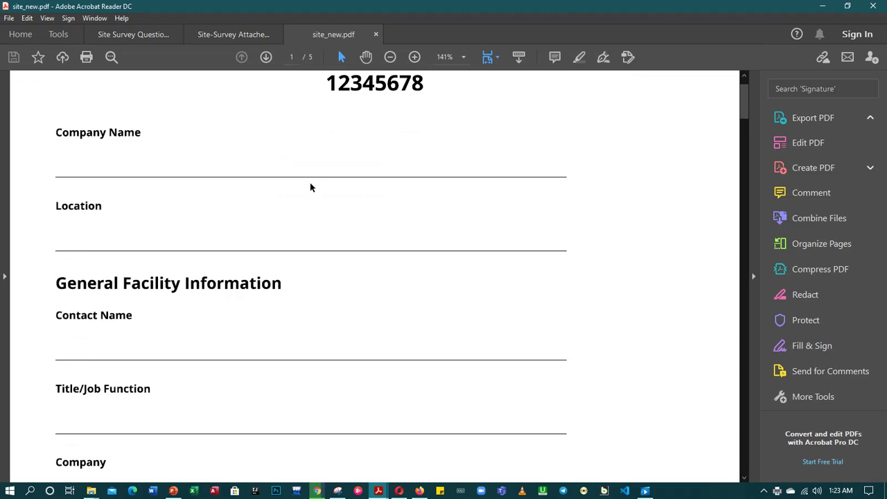
{"action": "scroll", "coordinate": [316, 184], "scroll_direction": "up", "scroll_amount": 2}
{"action": "scroll", "coordinate": [428, 183], "scroll_direction": "down", "scroll_amount": 5}
{"action": "scroll", "coordinate": [428, 184], "scroll_direction": "down", "scroll_amount": 20}
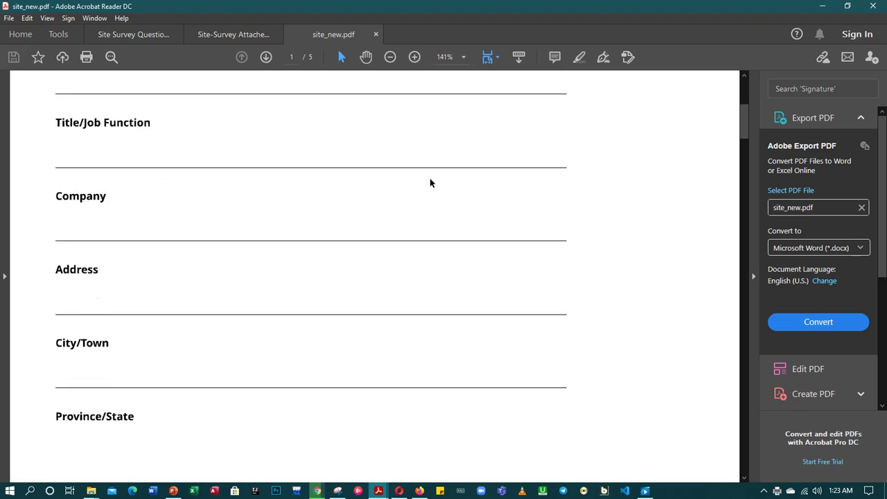
{"action": "scroll", "coordinate": [432, 179], "scroll_direction": "down", "scroll_amount": 20}
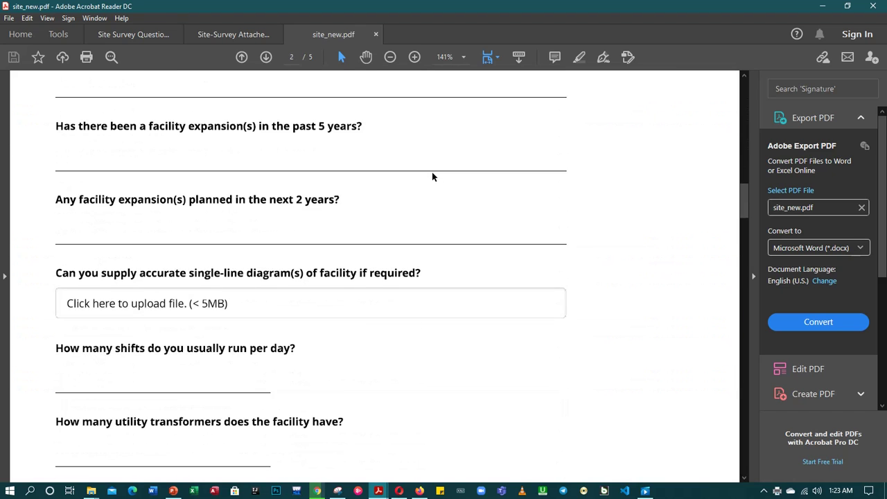
{"action": "scroll", "coordinate": [431, 176], "scroll_direction": "down", "scroll_amount": 8}
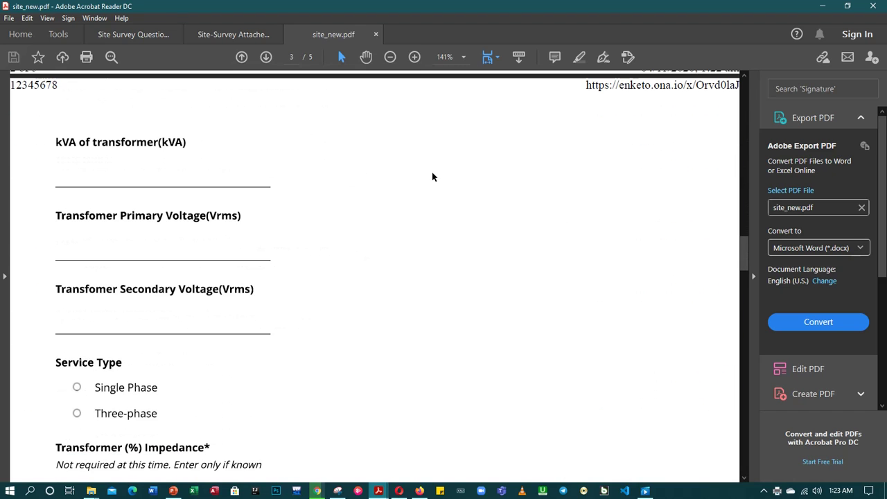
{"action": "scroll", "coordinate": [432, 176], "scroll_direction": "up", "scroll_amount": 20}
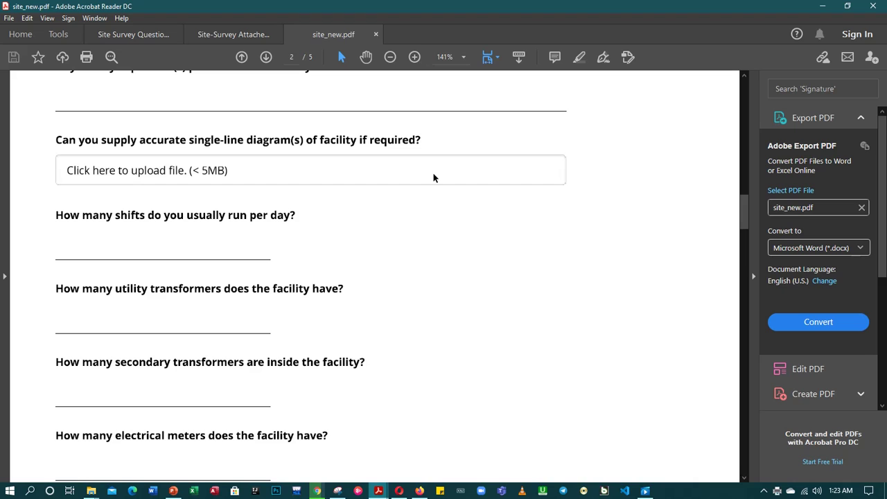